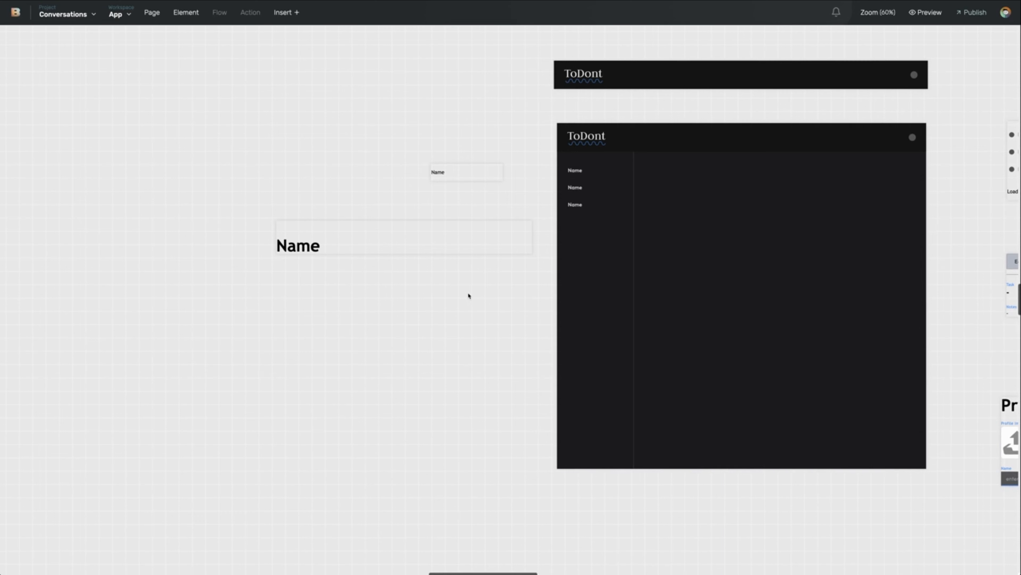
# Add a div to the Conversation Details page, nest the Name element inside it and rename the div Outer
pyautogui.click(429, 237)
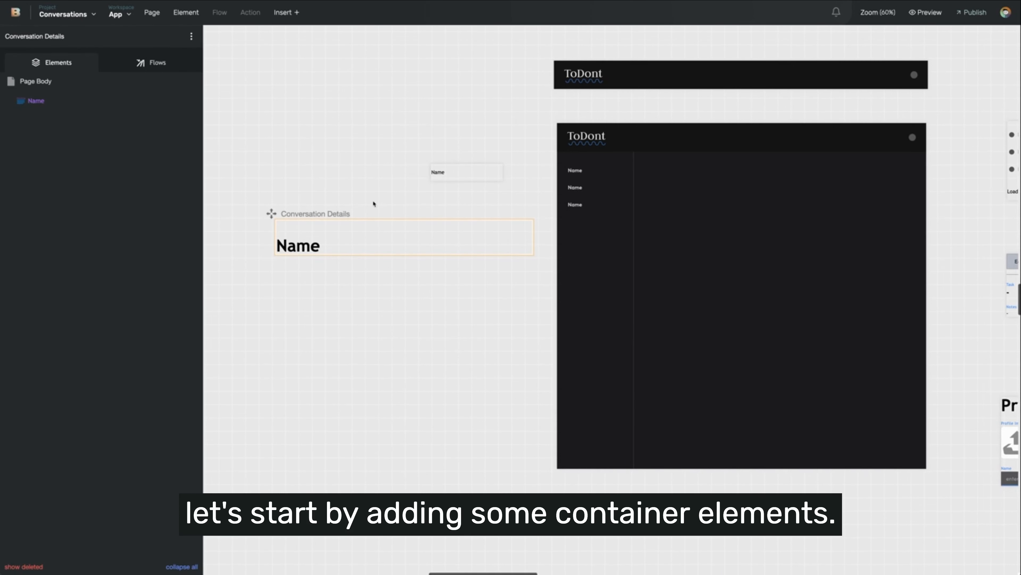
pyautogui.click(186, 12)
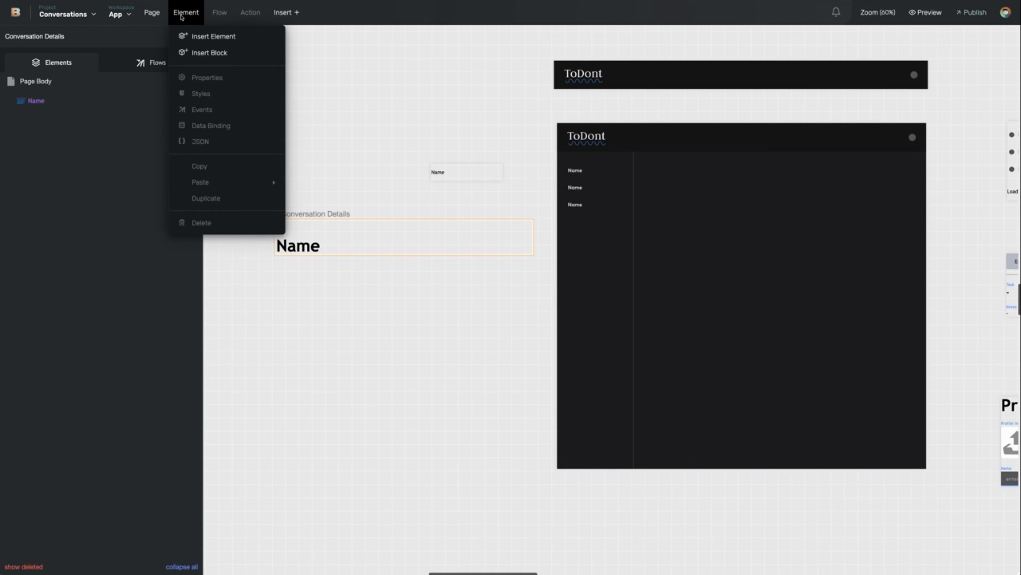
pyautogui.click(197, 36)
pyautogui.moveTo(345, 235); pyautogui.dragTo(129, 94)
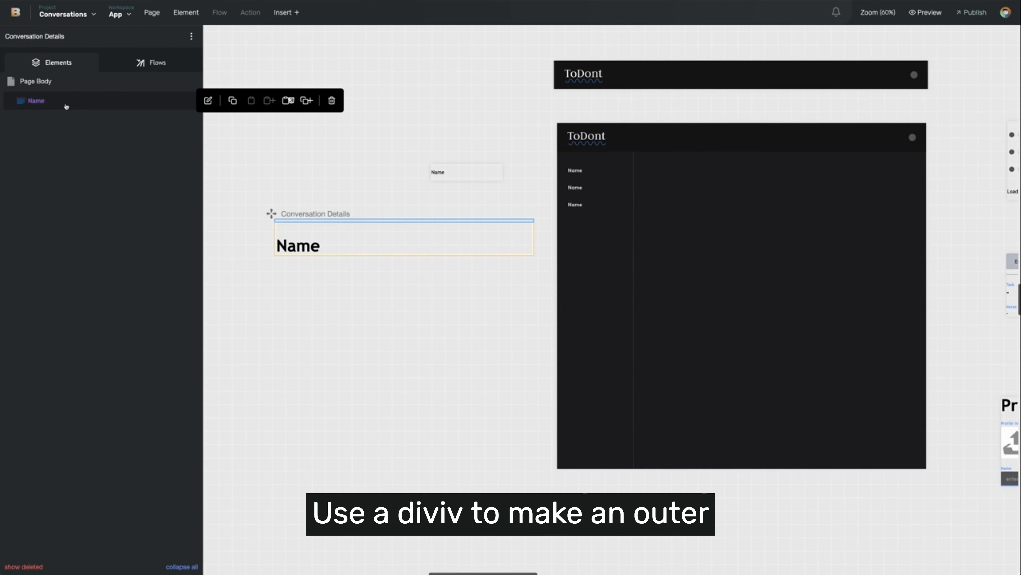
pyautogui.moveTo(62, 121); pyautogui.dragTo(83, 103)
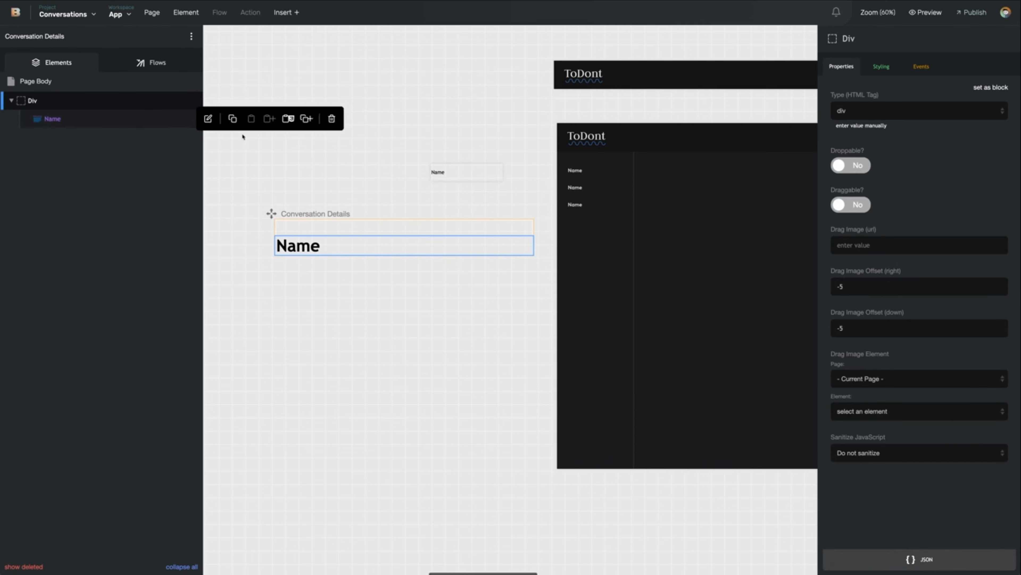
pyautogui.write('Outer')
# Add a div inside Outer that wraps the Name element and rename it Header
pyautogui.click(179, 19)
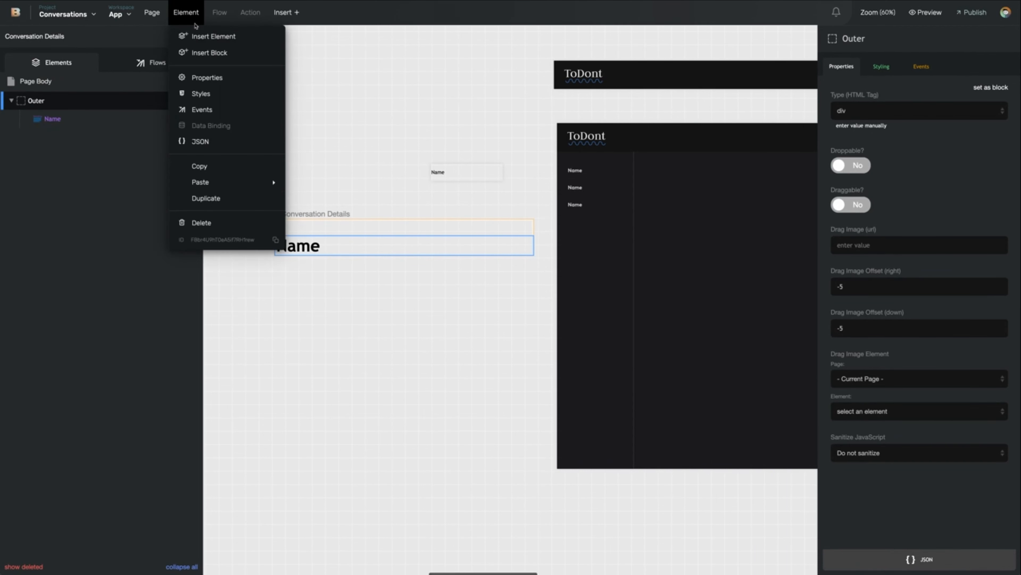
pyautogui.click(189, 36)
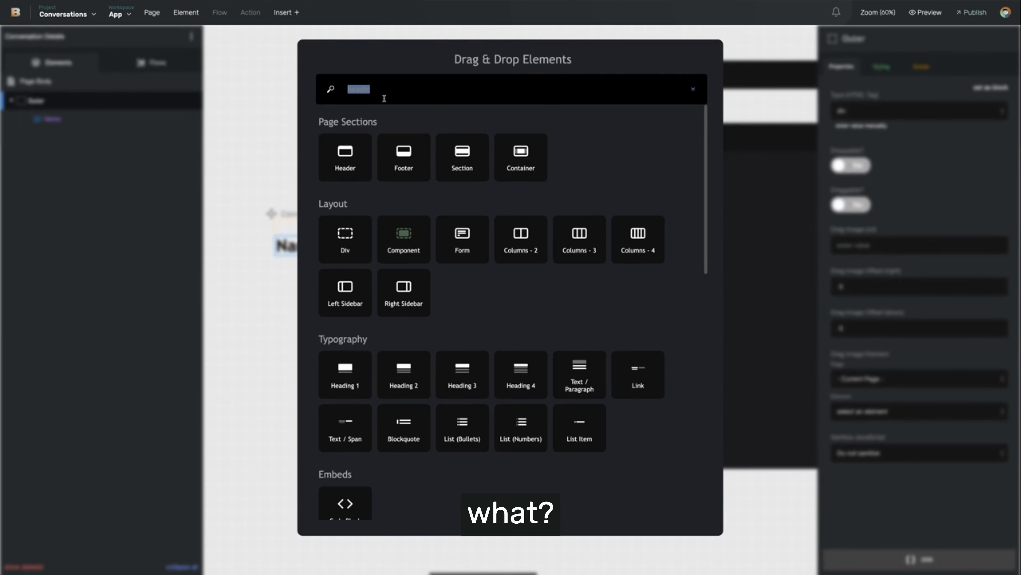
pyautogui.moveTo(354, 236); pyautogui.dragTo(108, 123)
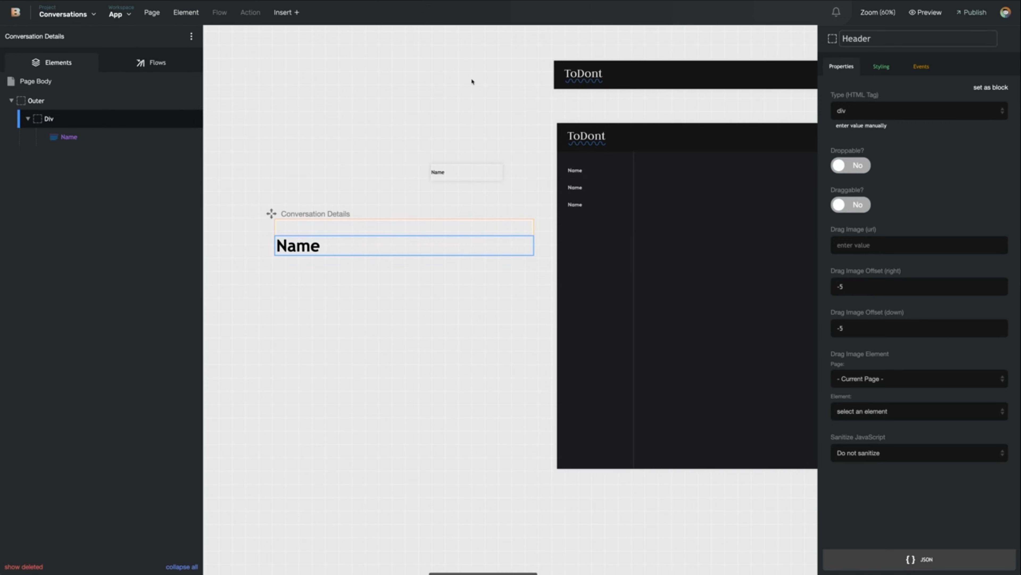
# Add another div inside Outer, below Header, and rename it Body
pyautogui.click(193, 14)
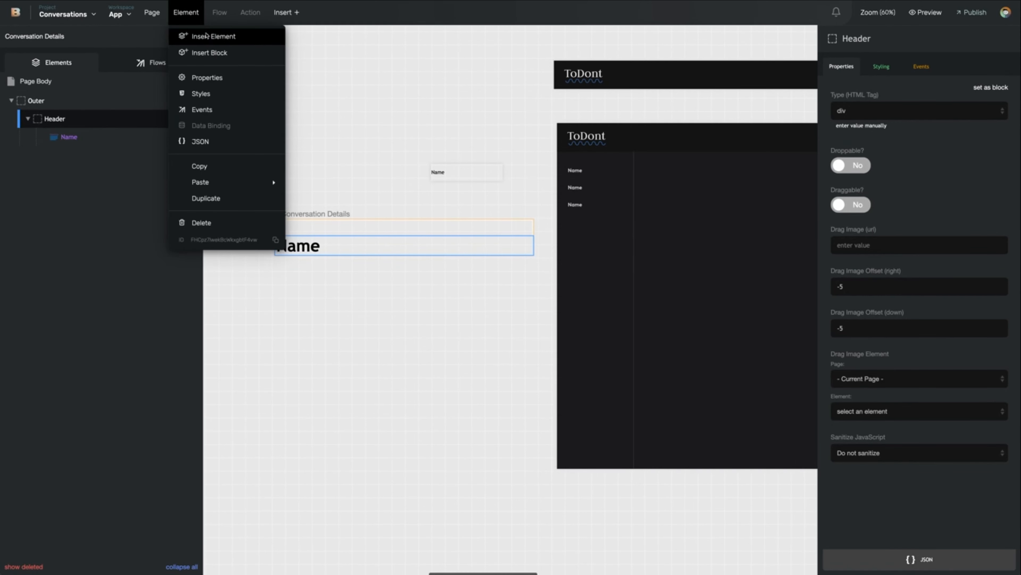
pyautogui.click(206, 36)
pyautogui.moveTo(354, 230); pyautogui.dragTo(67, 104)
pyautogui.click(865, 39)
pyautogui.write('Body')
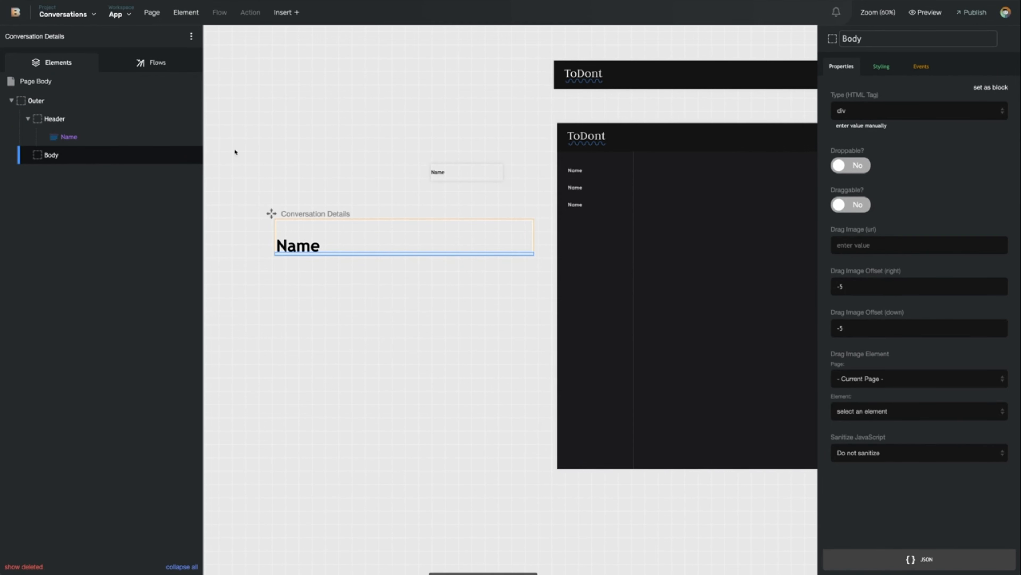
# Add a third div inside Outer, below Body, and rename it Chat Box
pyautogui.click(186, 12)
pyautogui.click(207, 35)
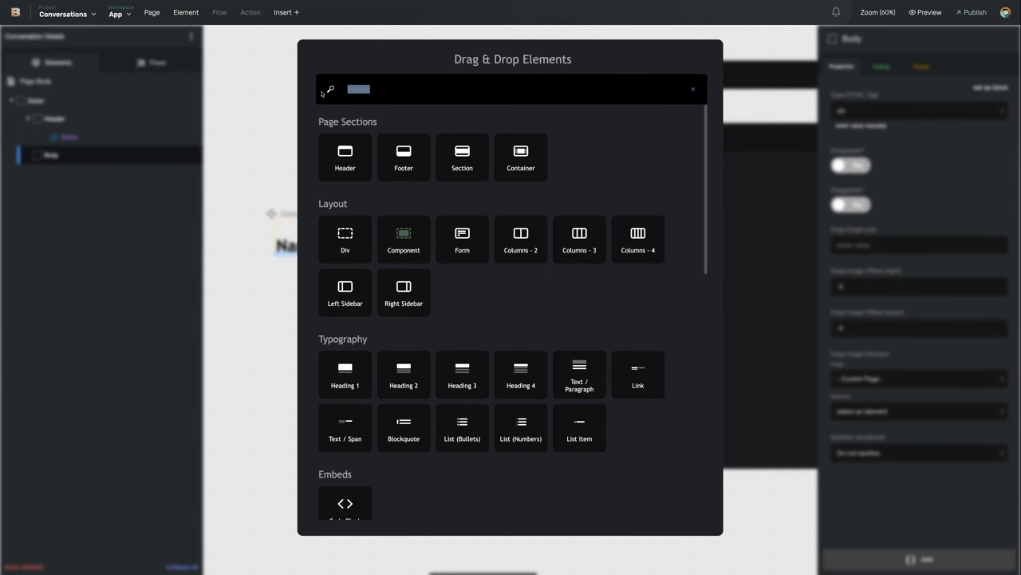
pyautogui.moveTo(353, 244); pyautogui.dragTo(130, 101)
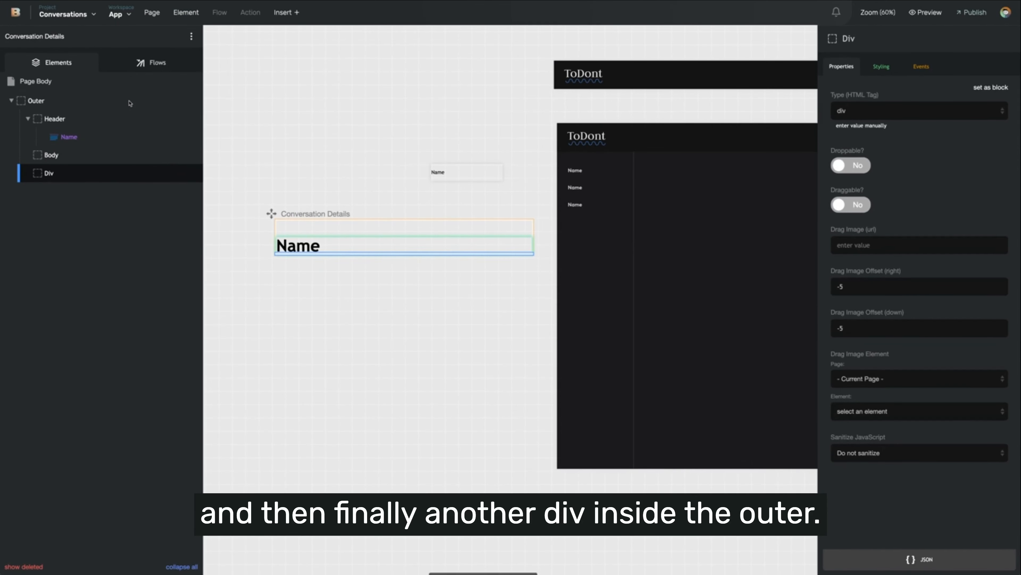
pyautogui.click(874, 39)
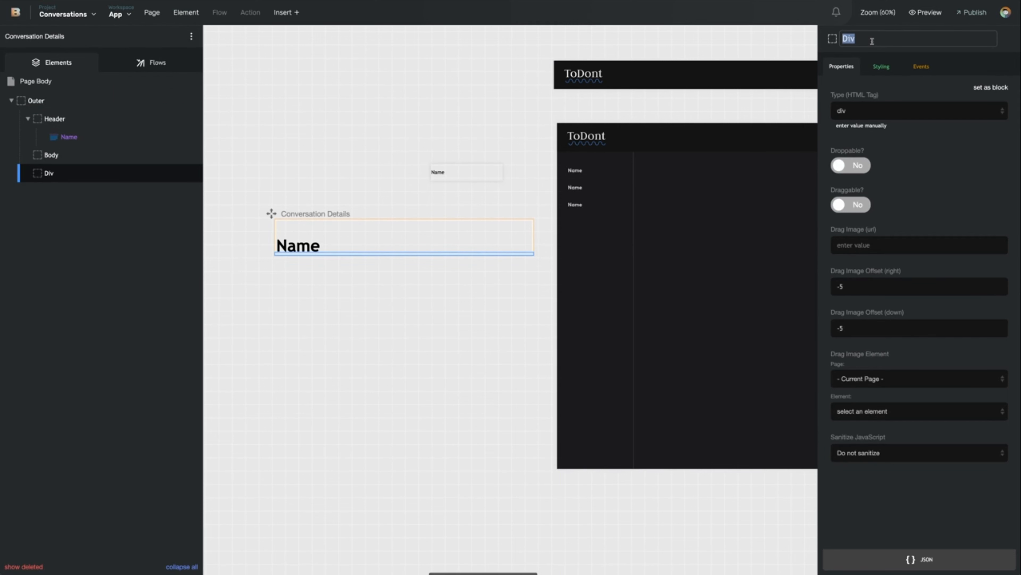
pyautogui.hotkey('ctrl', 'a')
pyautogui.write('Chat Box')
pyautogui.press('Return')
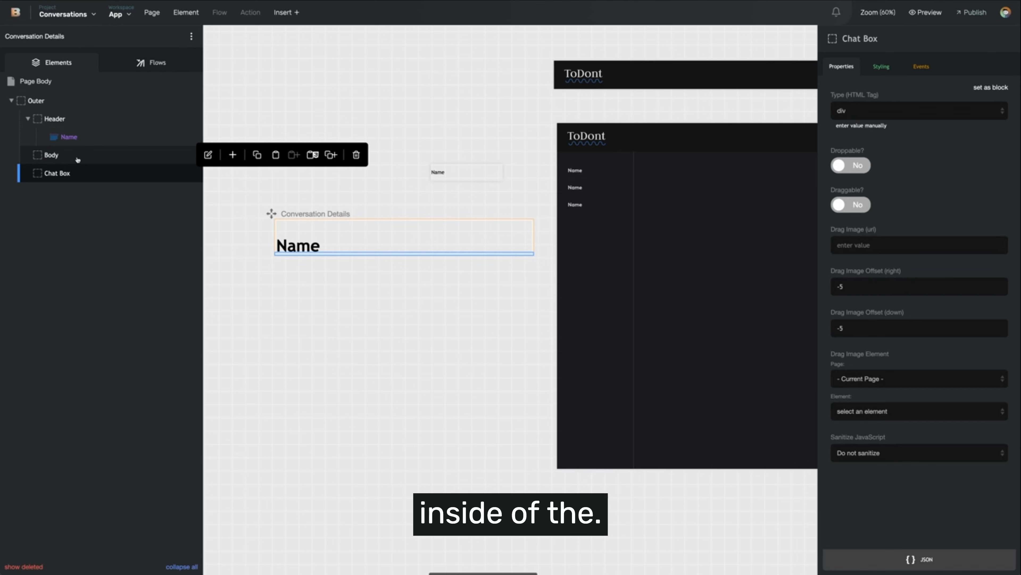
# Find the Repeating List element and insert it inside the Body div
pyautogui.click(186, 13)
pyautogui.click(210, 37)
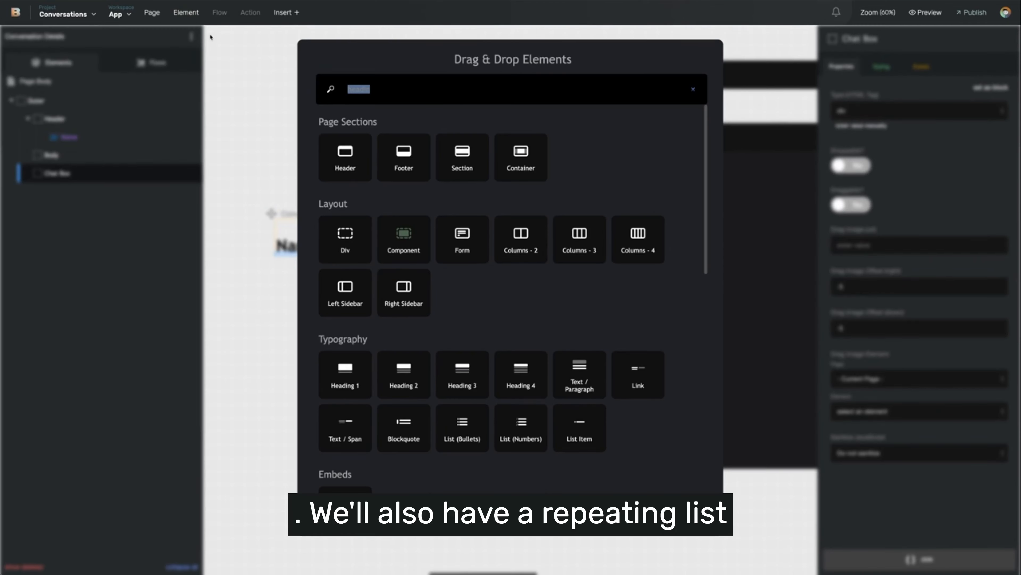
pyautogui.write('repeating')
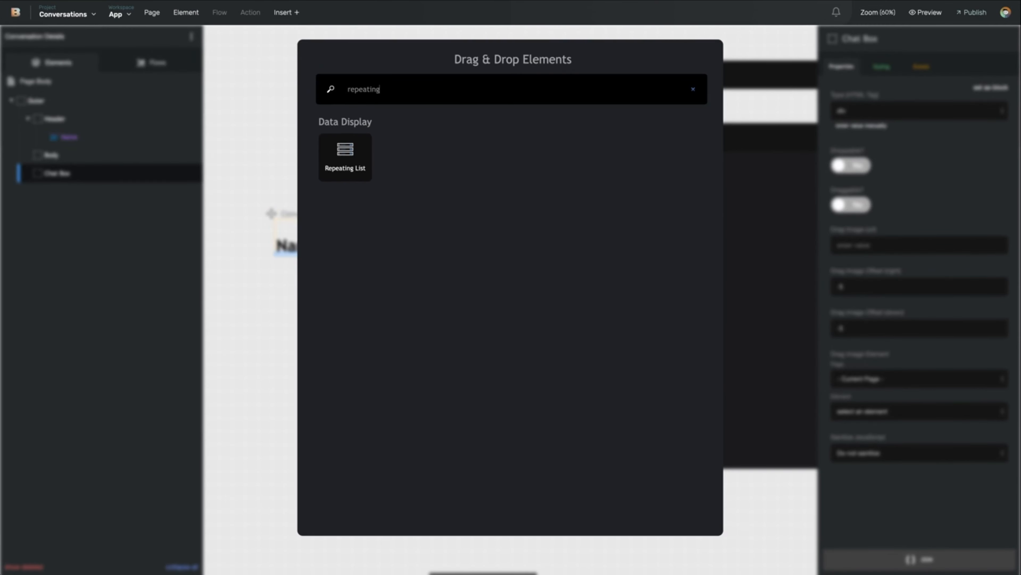
pyautogui.moveTo(354, 165); pyautogui.dragTo(75, 155)
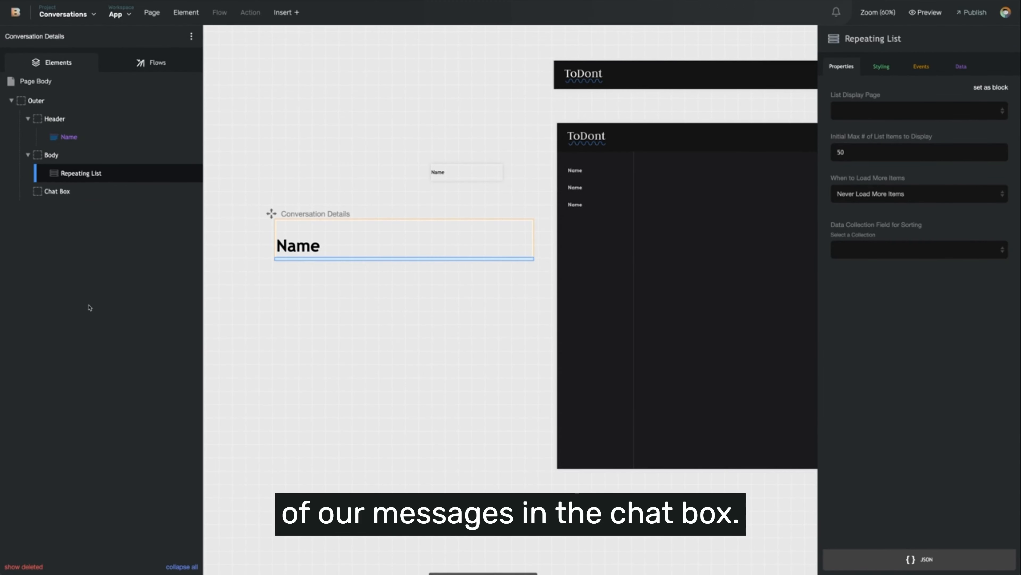
# Find the text input element and insert it inside the Chat Box div
pyautogui.click(102, 192)
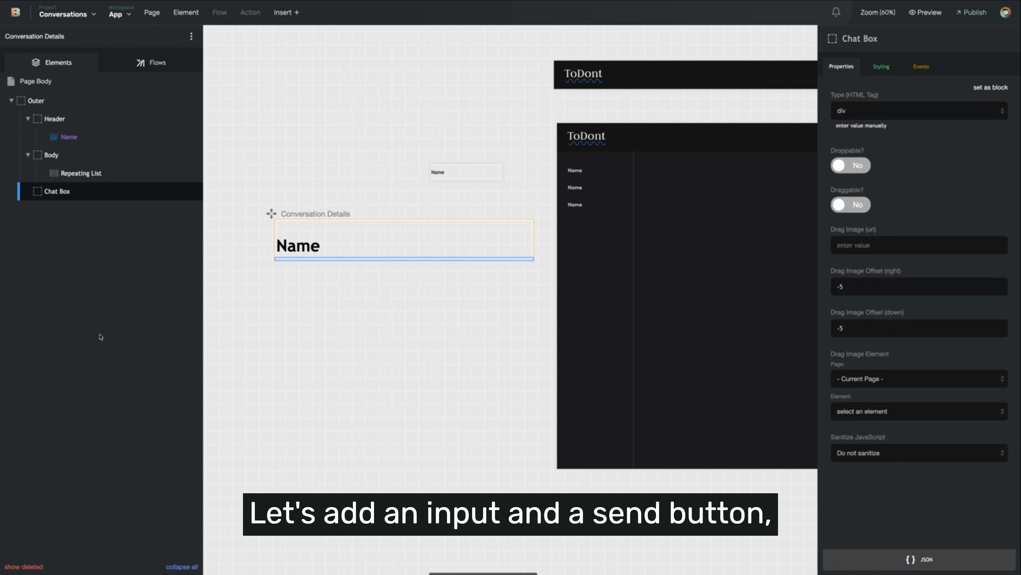
pyautogui.click(199, 13)
pyautogui.click(213, 36)
pyautogui.write('input')
pyautogui.moveTo(325, 160); pyautogui.dragTo(137, 194)
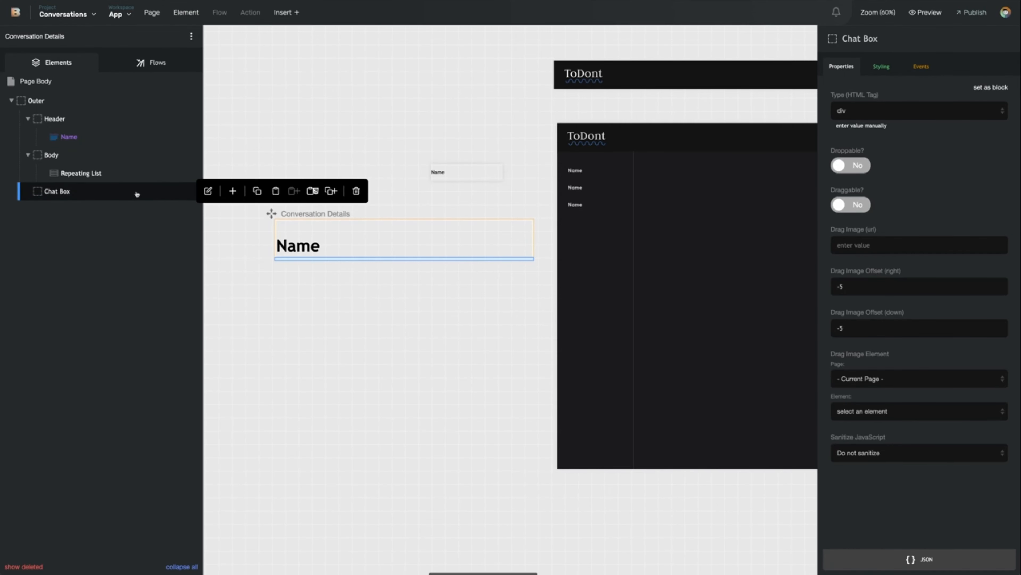
# Insert an Image element inside the Chat Box div, below the text input
pyautogui.click(189, 12)
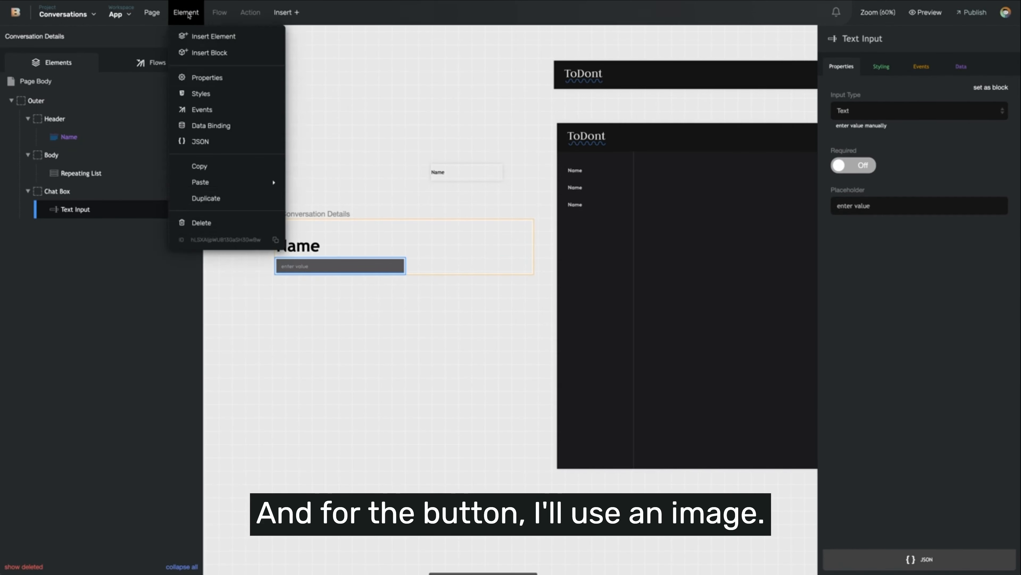
pyautogui.click(198, 36)
pyautogui.write('image')
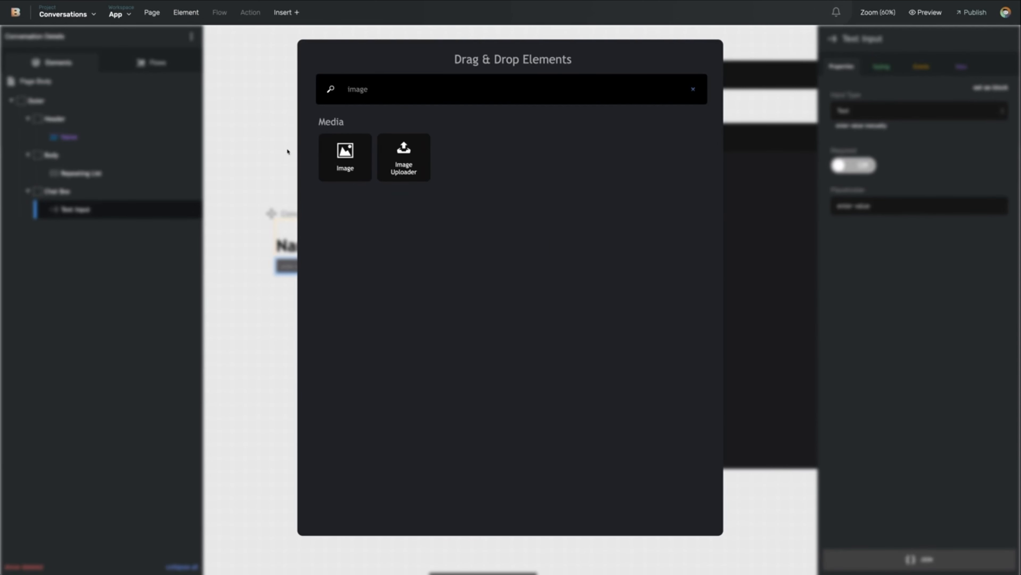
pyautogui.moveTo(345, 157); pyautogui.dragTo(146, 194)
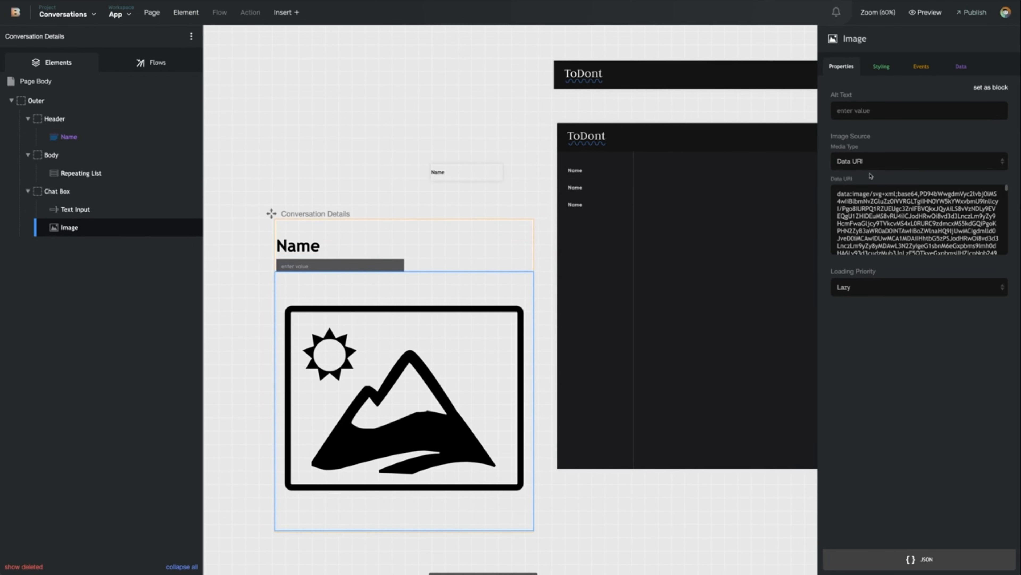
# Change the image's media type to Media Library and open its file selection
pyautogui.click(870, 163)
pyautogui.click(872, 142)
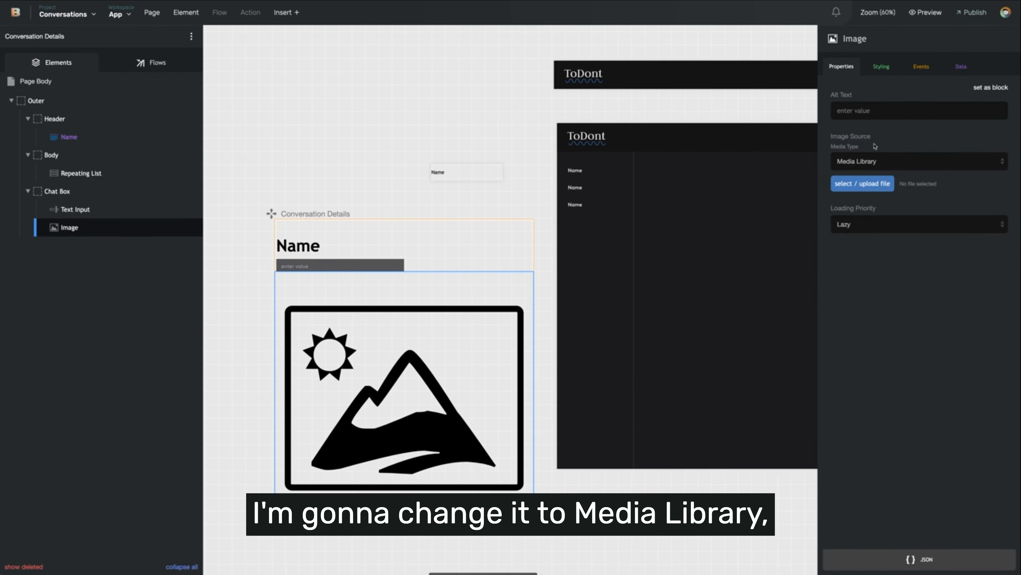
pyautogui.click(854, 185)
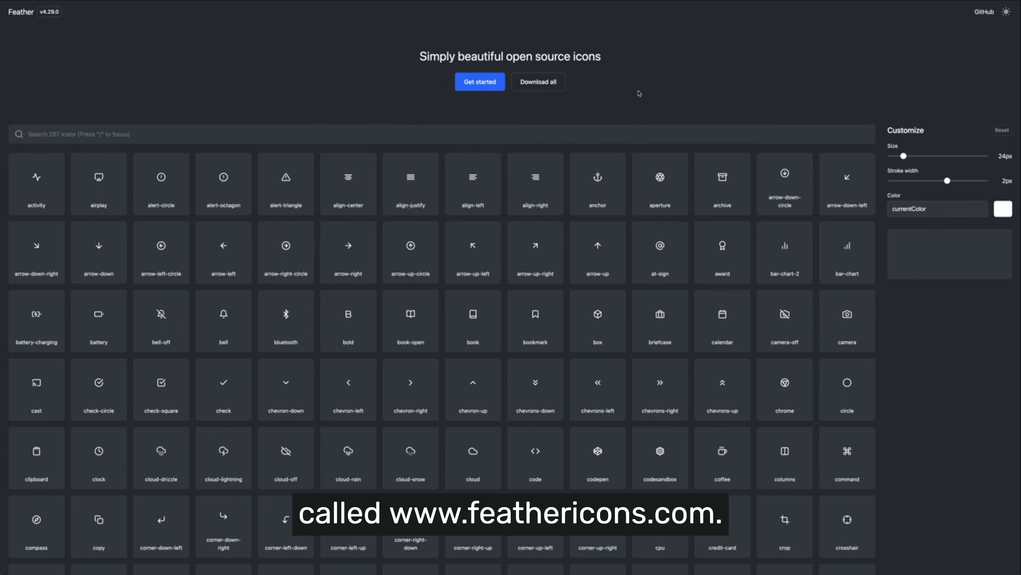
# On the Feather icons site, search for send, download the icon in white and use send.svg as the image's source
pyautogui.click(615, 133)
pyautogui.write('send')
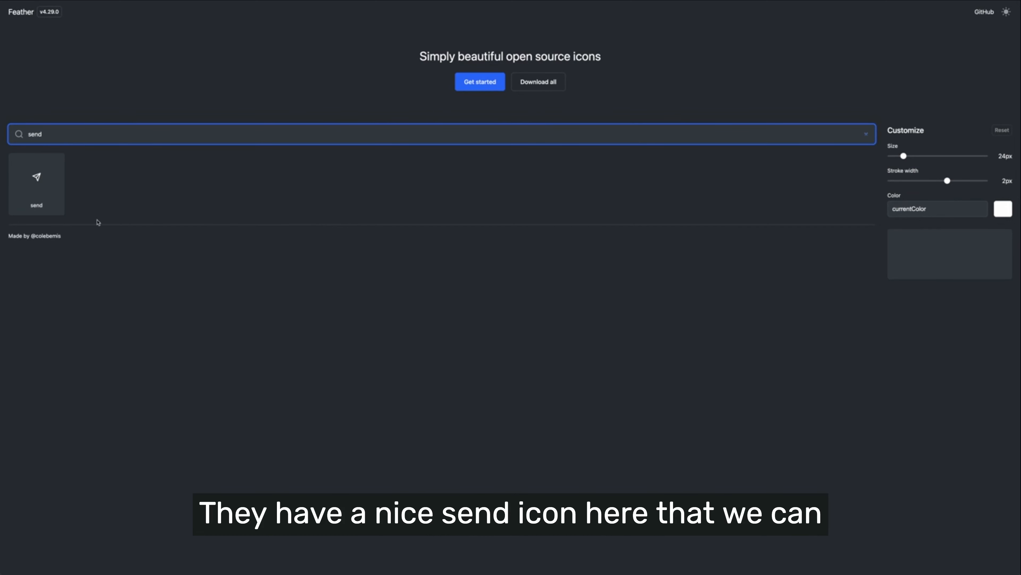
pyautogui.click(47, 193)
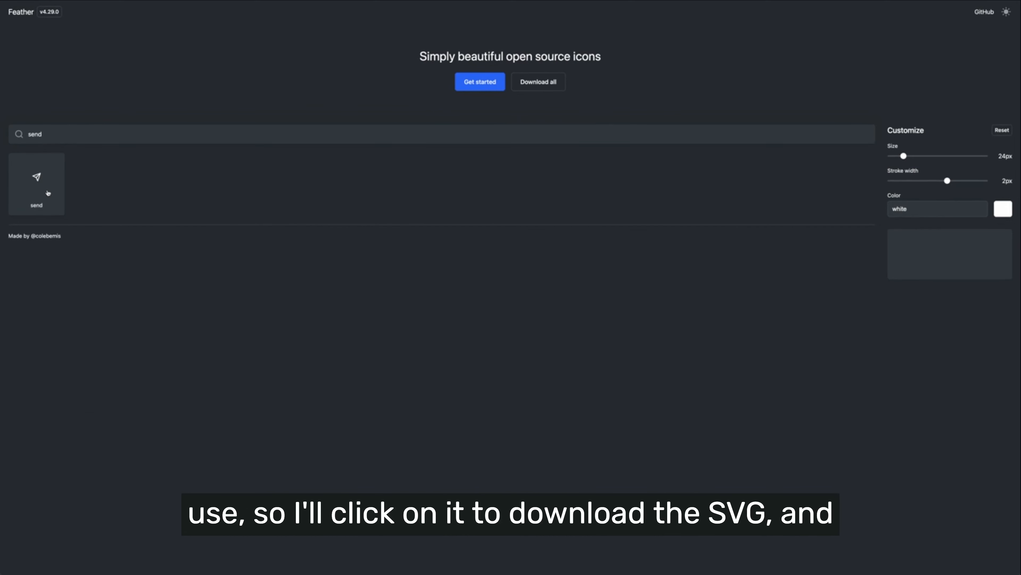
pyautogui.click(48, 193)
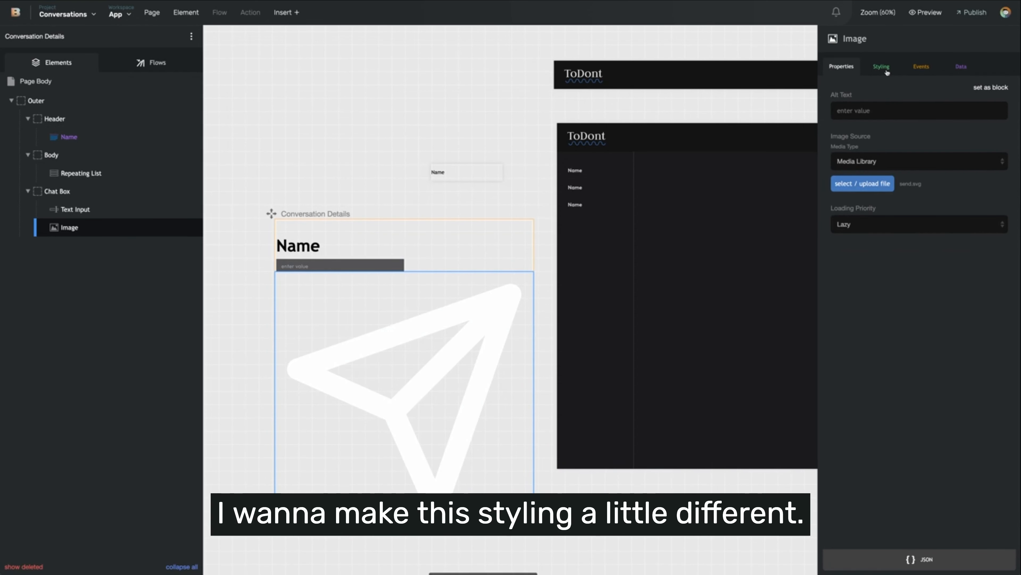
# Remove the image's primary style class and check the text input and send icon in the page preview
pyautogui.click(886, 71)
pyautogui.click(862, 108)
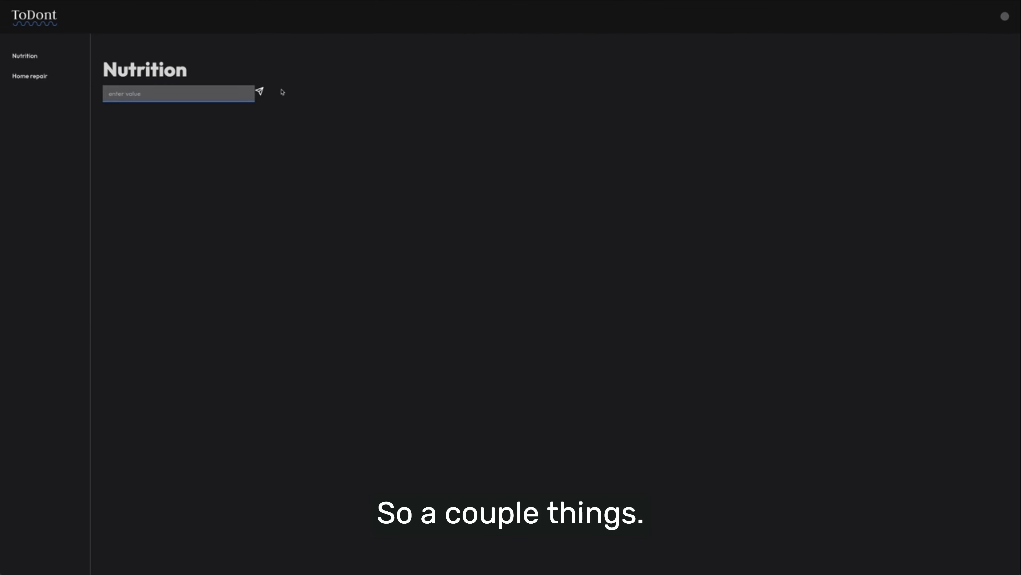
pyautogui.click(249, 92)
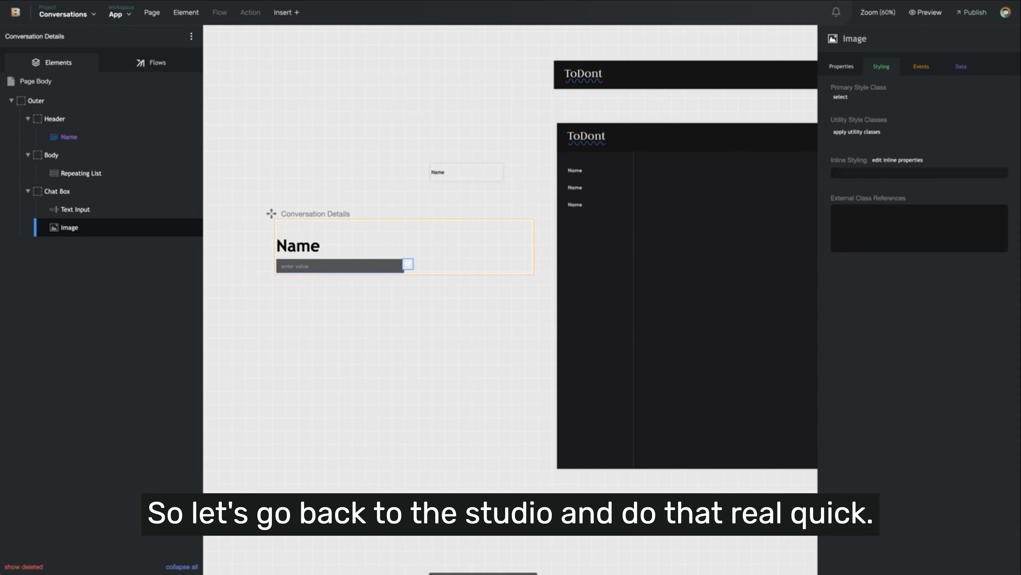
# Create a new primary style class named Conversation Details - Outer for the Outer div
pyautogui.click(111, 101)
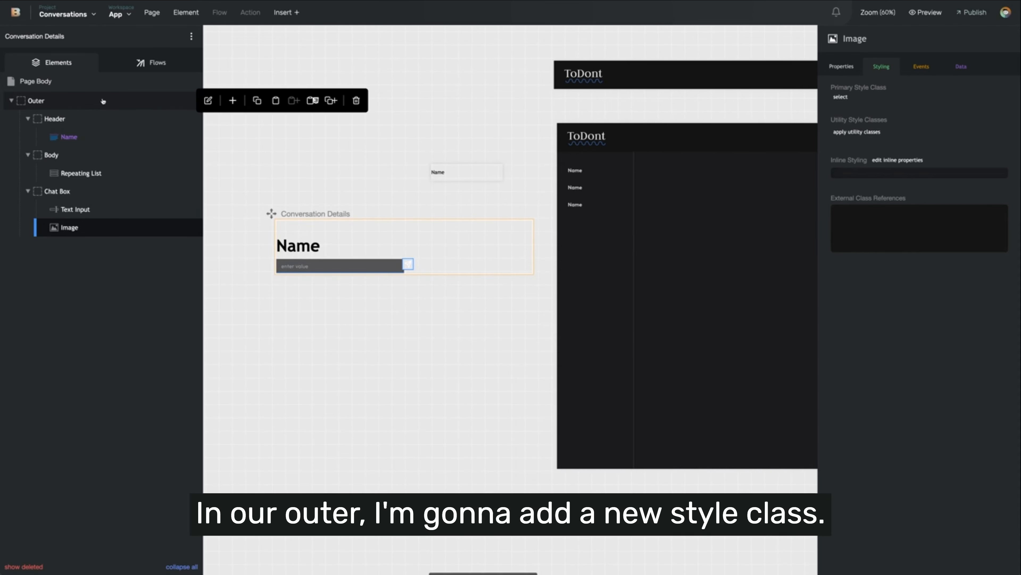
pyautogui.click(841, 97)
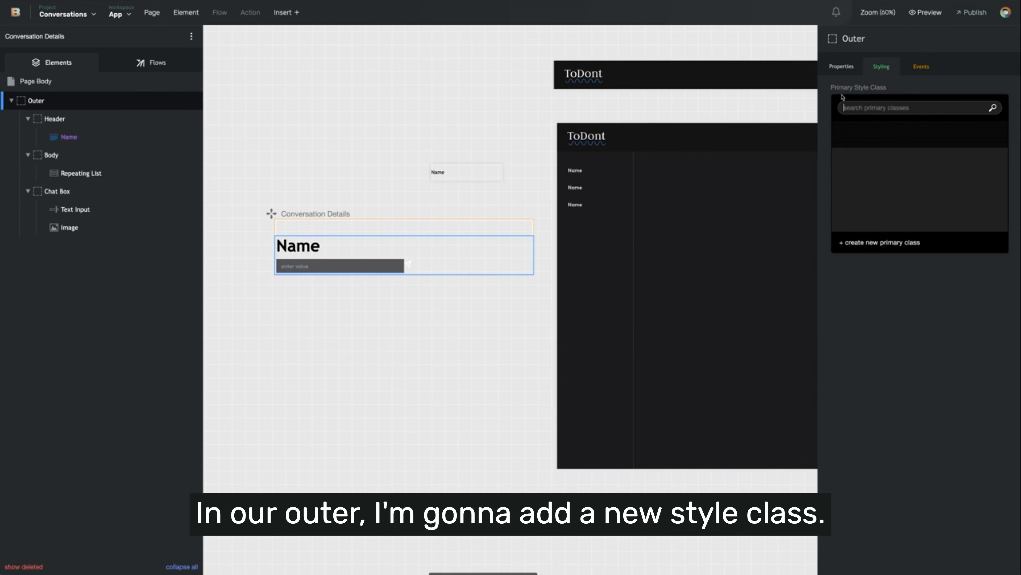
pyautogui.click(885, 240)
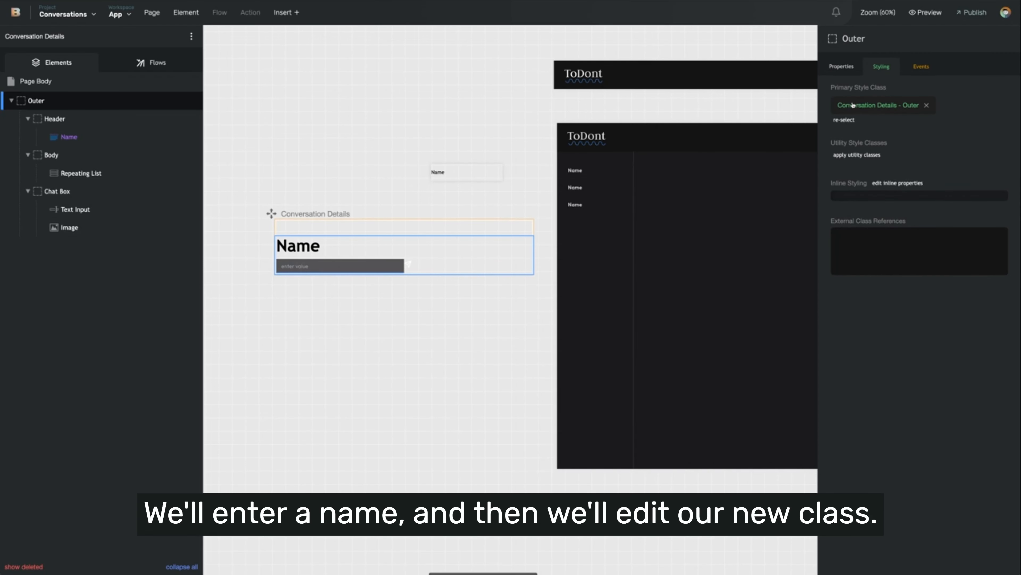
# Edit the Conversation Details - Outer class's layout, setting display to Flex and flex-direction to column
pyautogui.click(852, 105)
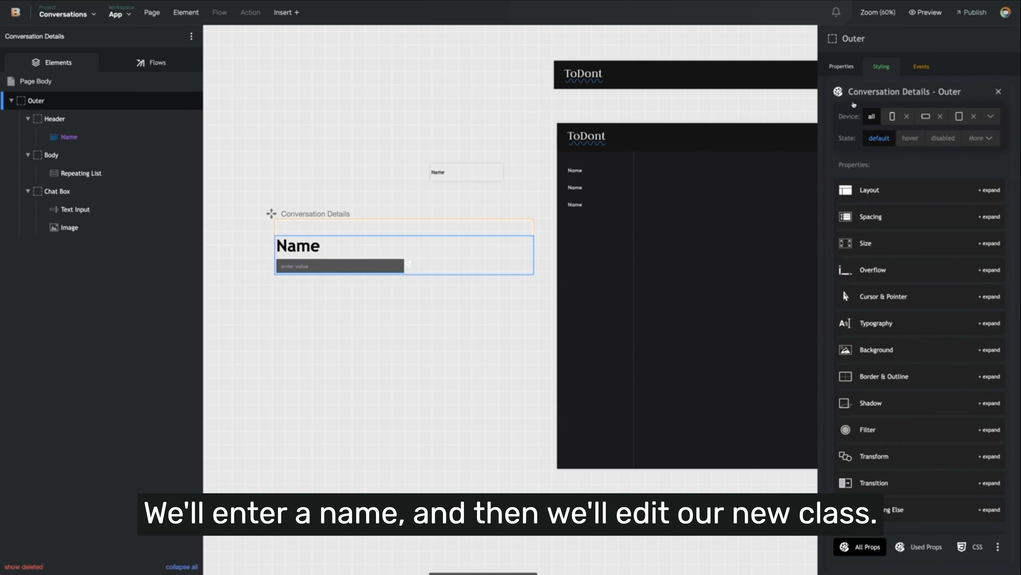
pyautogui.click(874, 191)
pyautogui.click(906, 236)
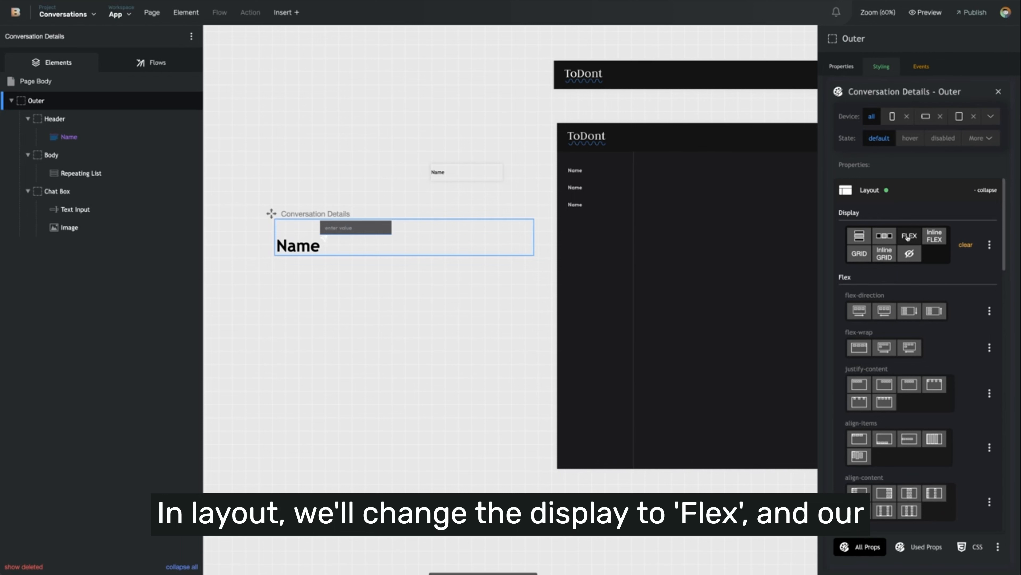
pyautogui.click(908, 311)
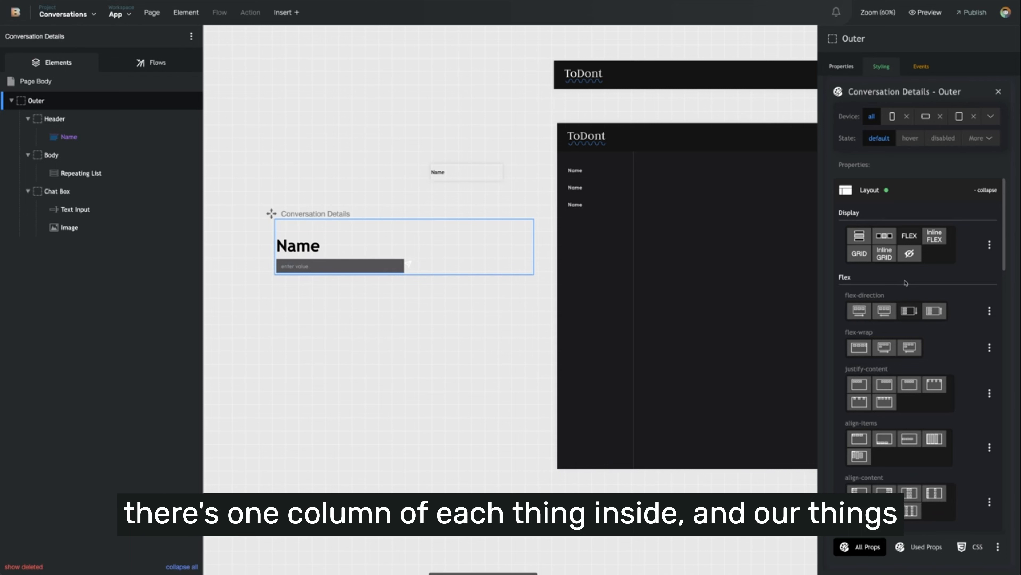
pyautogui.moveTo(58, 117)
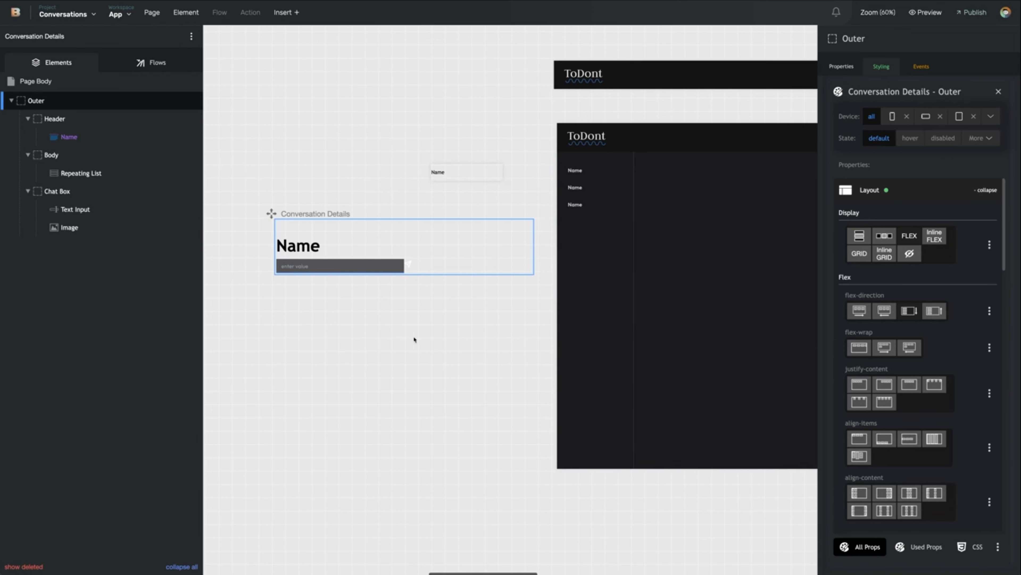
# Create a new primary style class named Conversation Details - Body for the Body div
pyautogui.click(130, 161)
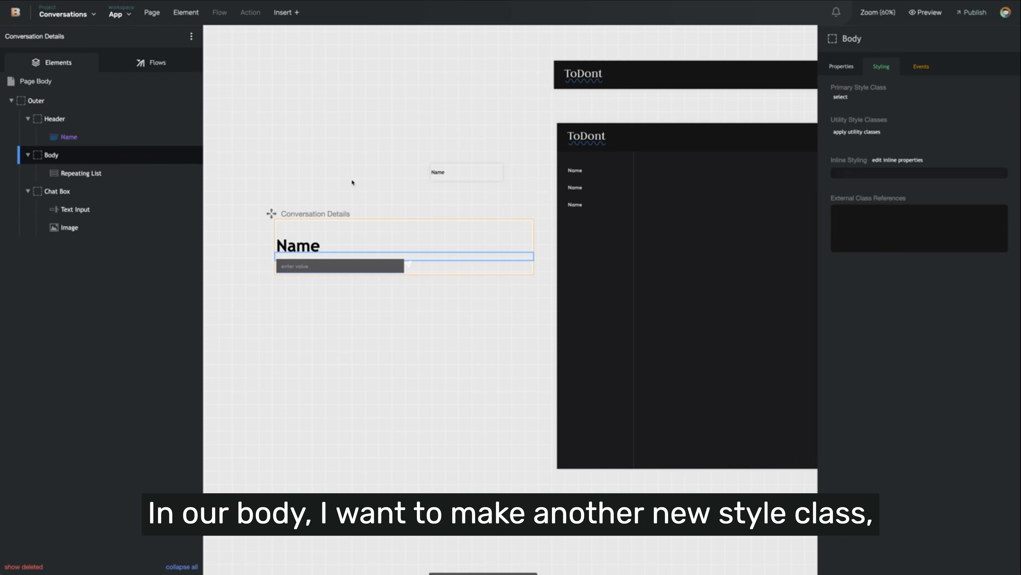
pyautogui.click(843, 99)
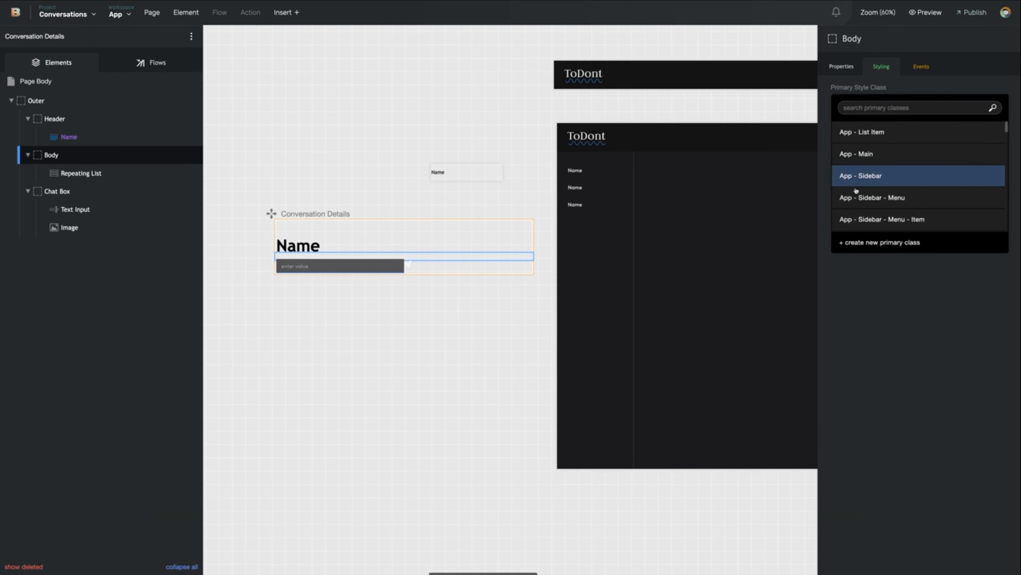
pyautogui.click(857, 240)
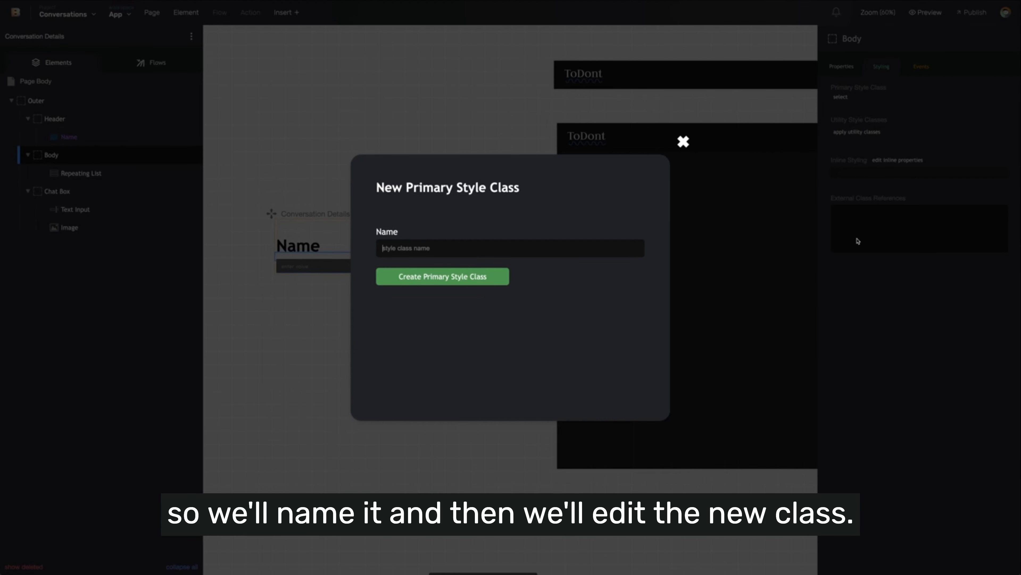
pyautogui.write('Conversation Details - Body')
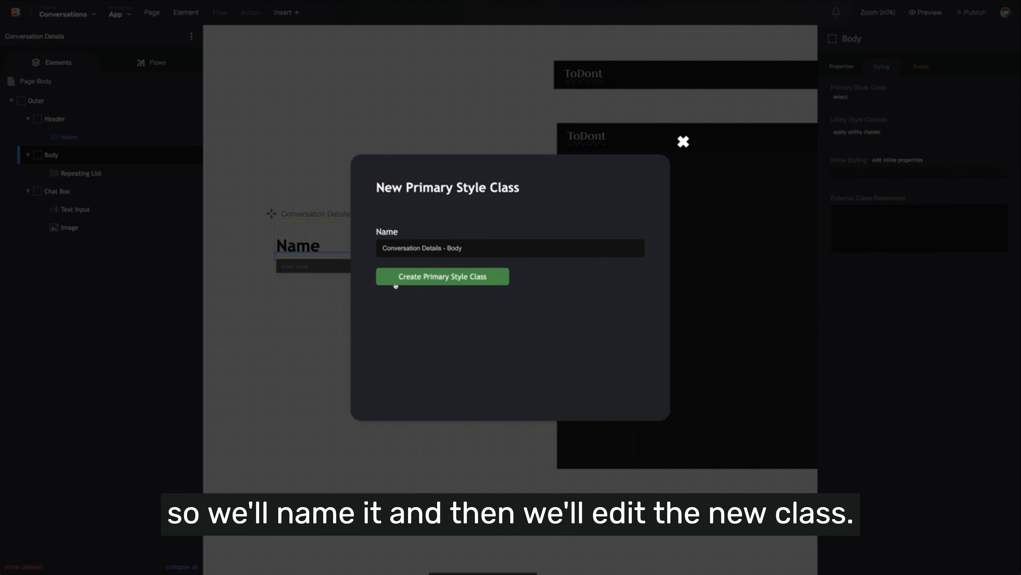
pyautogui.click(394, 282)
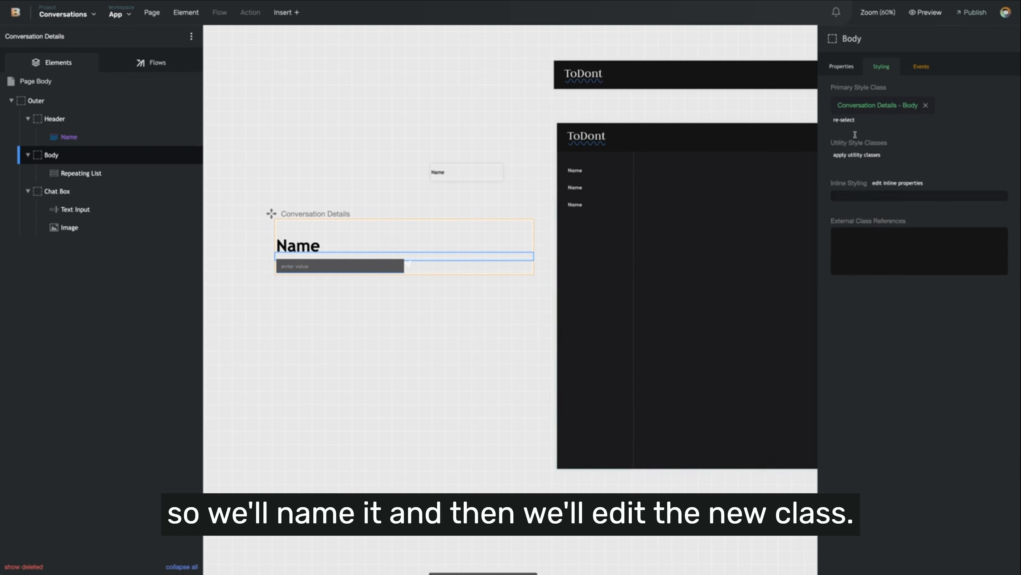
# Set flex-grow to 1 in the layout properties of the Conversation Details - Body class
pyautogui.click(897, 105)
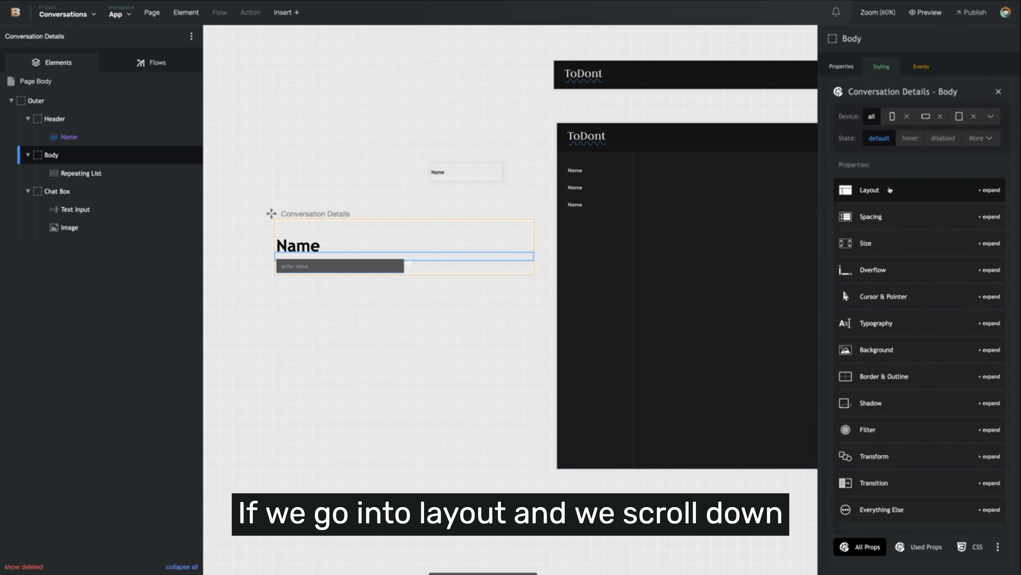
pyautogui.click(890, 190)
pyautogui.scroll(-5, 933, 350)
pyautogui.scroll(-3, 935, 359)
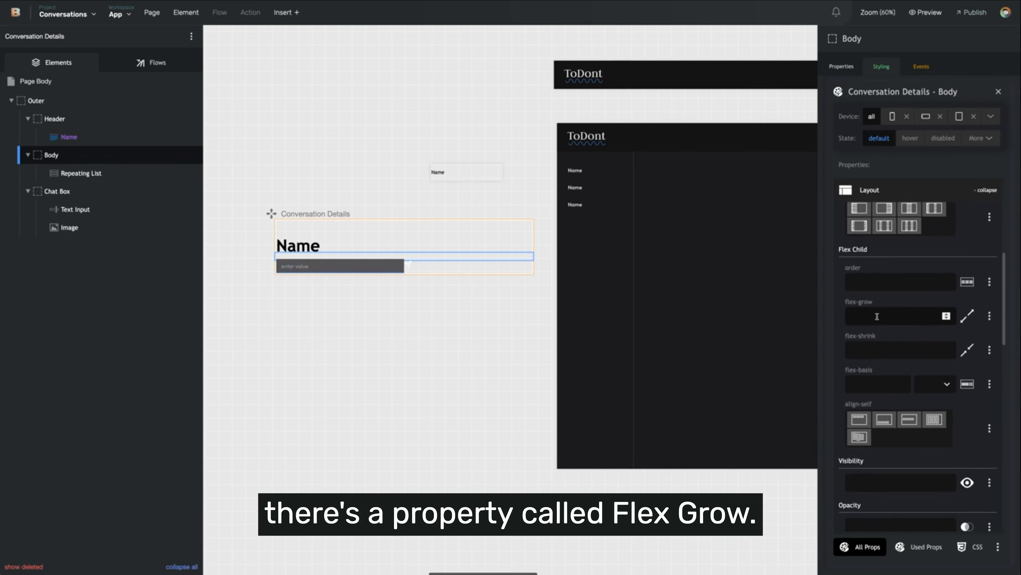
pyautogui.click(876, 317)
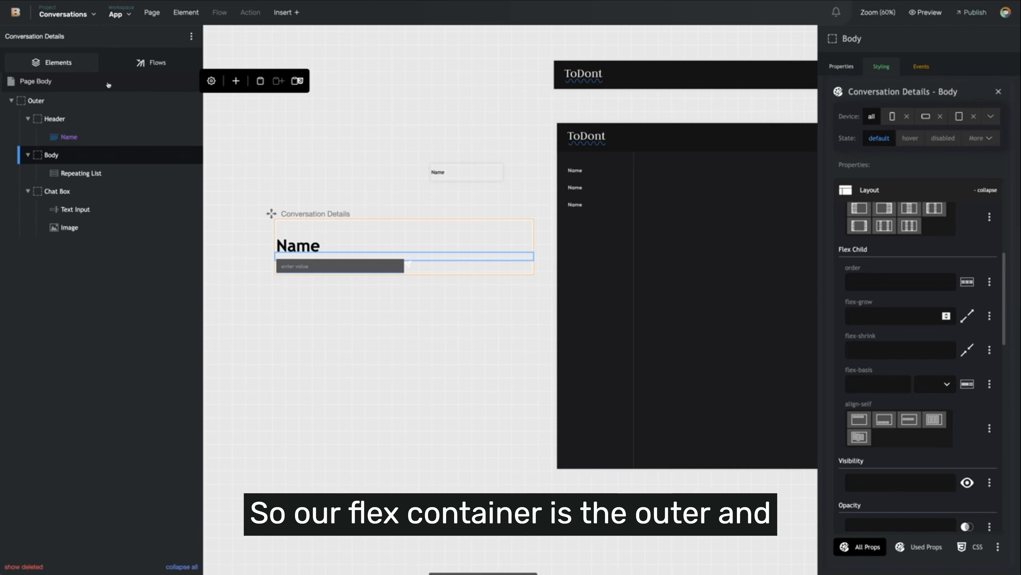
pyautogui.moveTo(71, 99)
pyautogui.moveTo(89, 155)
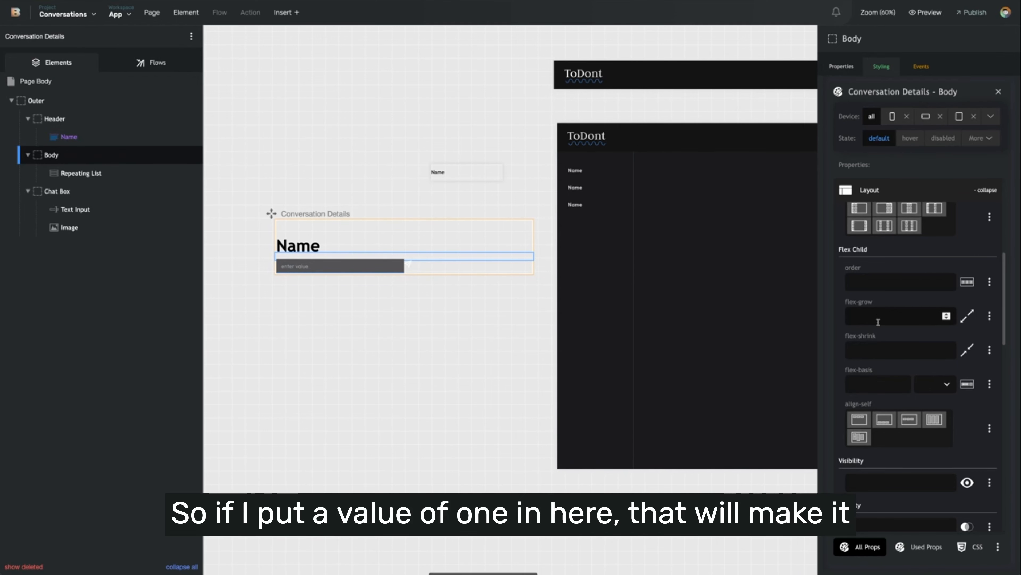
pyautogui.write('1')
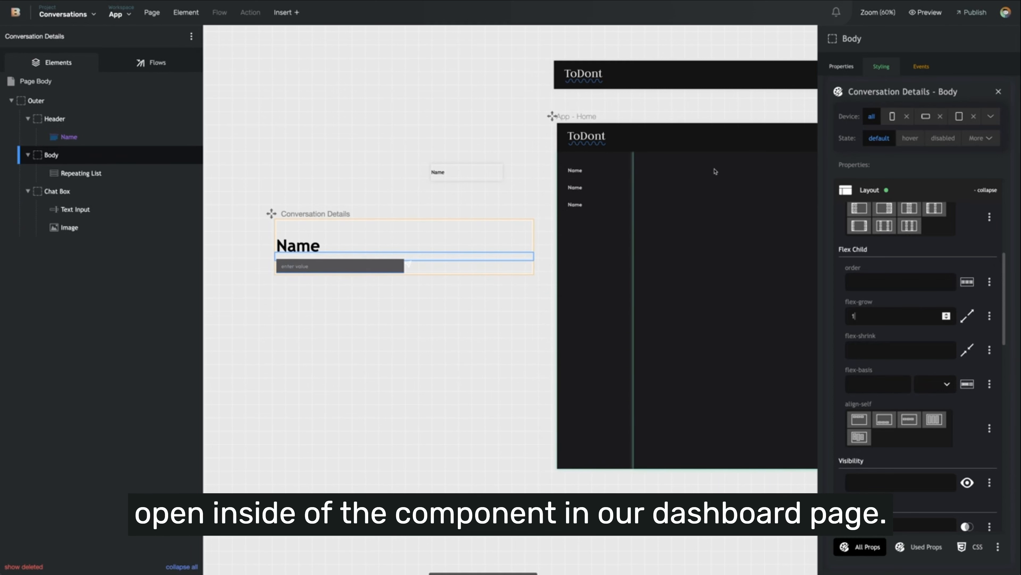
# On the App - Home page, set the height of the Container - App class to 100% via the Container App inside Div - Main
pyautogui.click(715, 172)
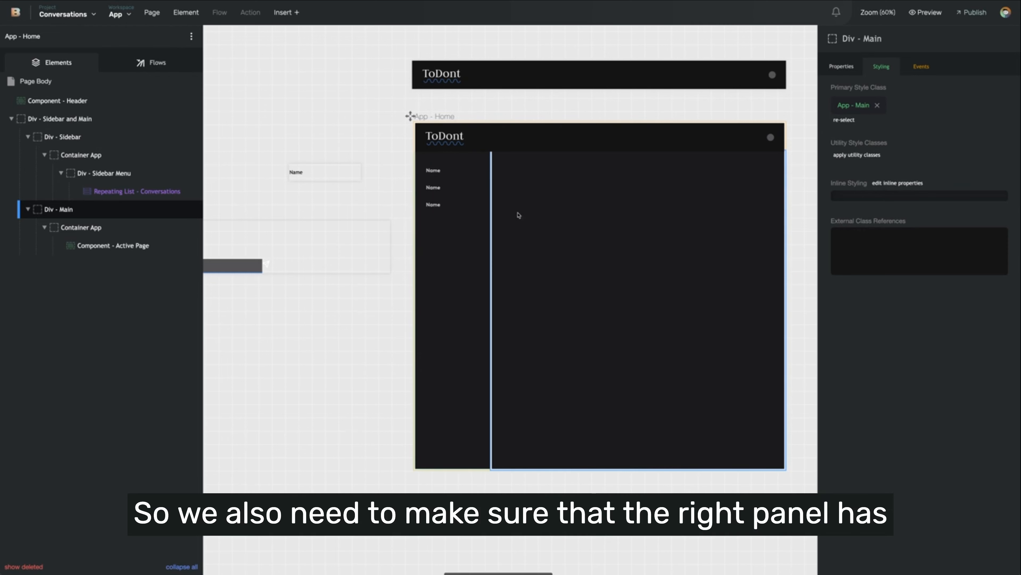
pyautogui.moveTo(114, 218)
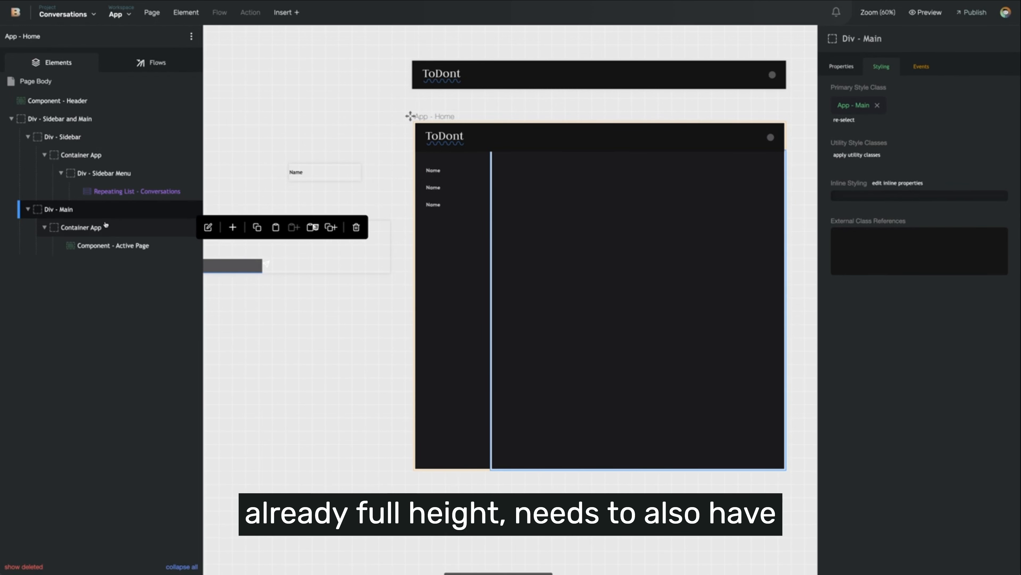
pyautogui.click(107, 229)
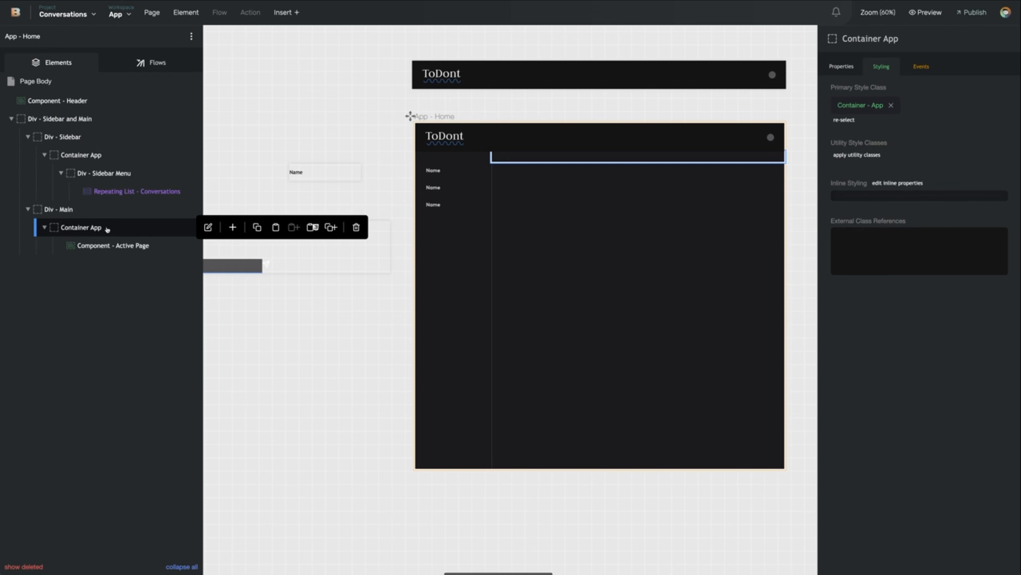
pyautogui.click(114, 247)
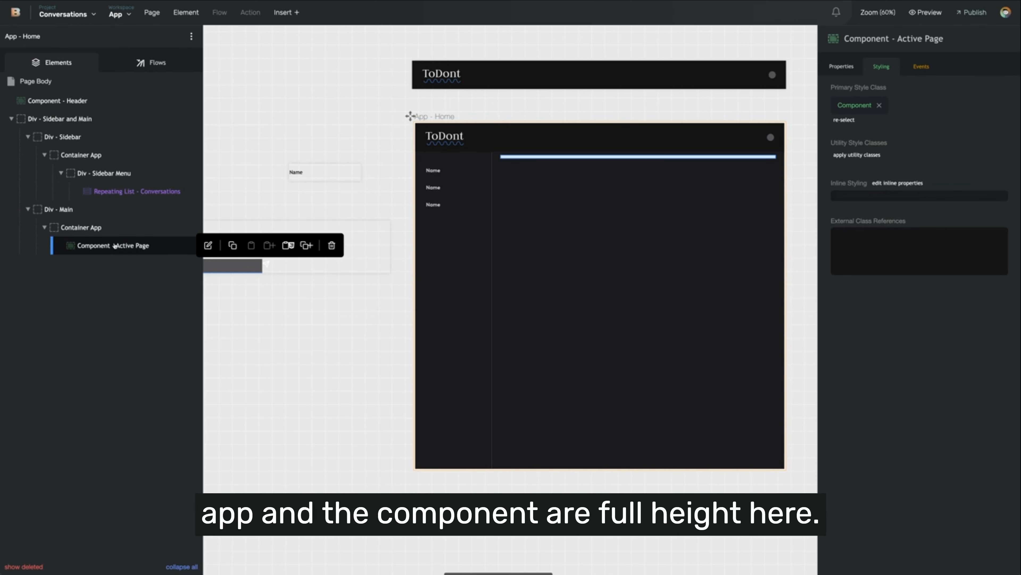
pyautogui.click(111, 226)
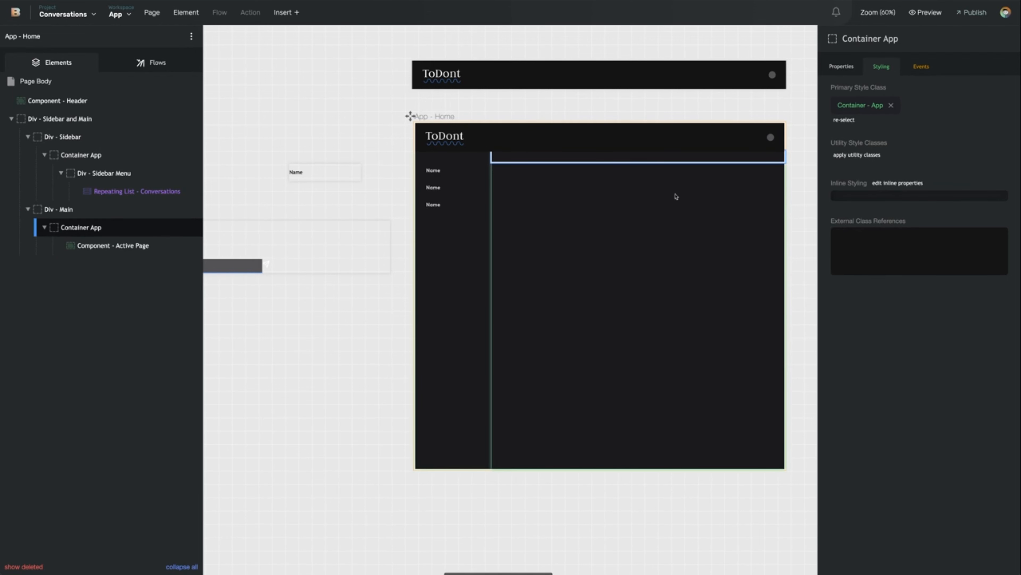
pyautogui.click(860, 105)
pyautogui.click(877, 249)
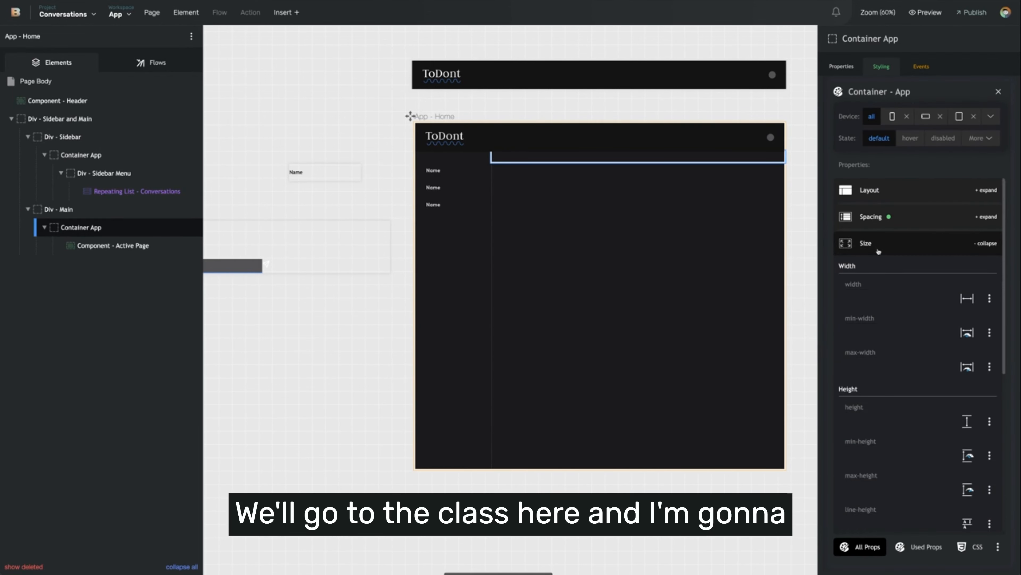
pyautogui.click(933, 421)
pyautogui.click(925, 441)
pyautogui.click(884, 421)
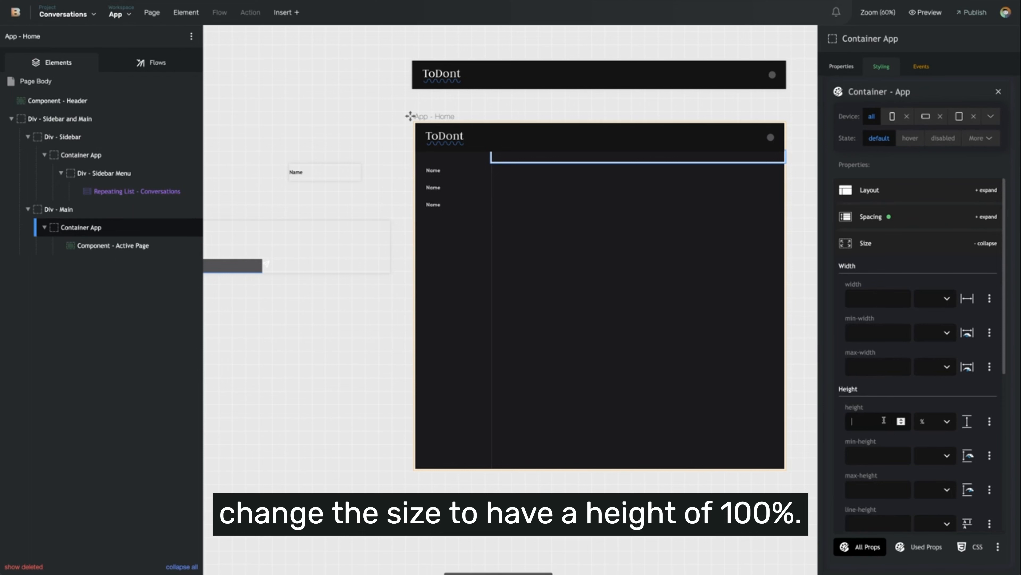
pyautogui.write('100')
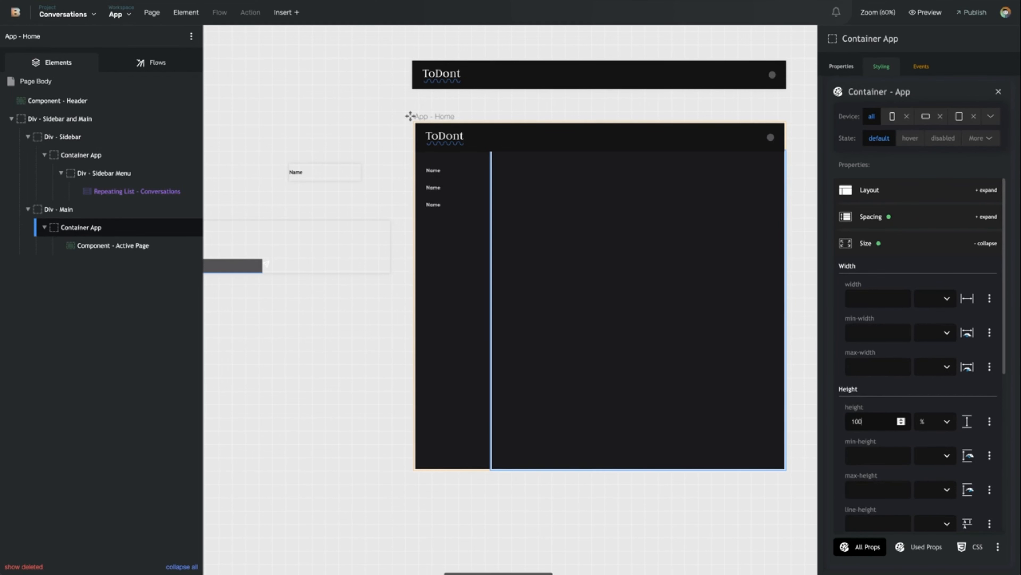
# Add an inline style height of 100% to the Component - Active Page element
pyautogui.click(148, 245)
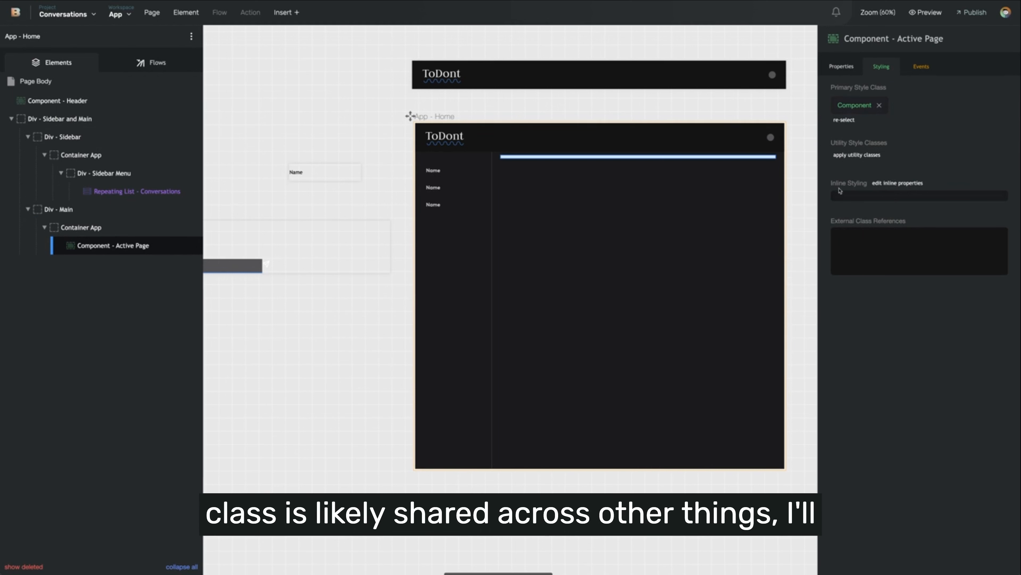
pyautogui.click(842, 195)
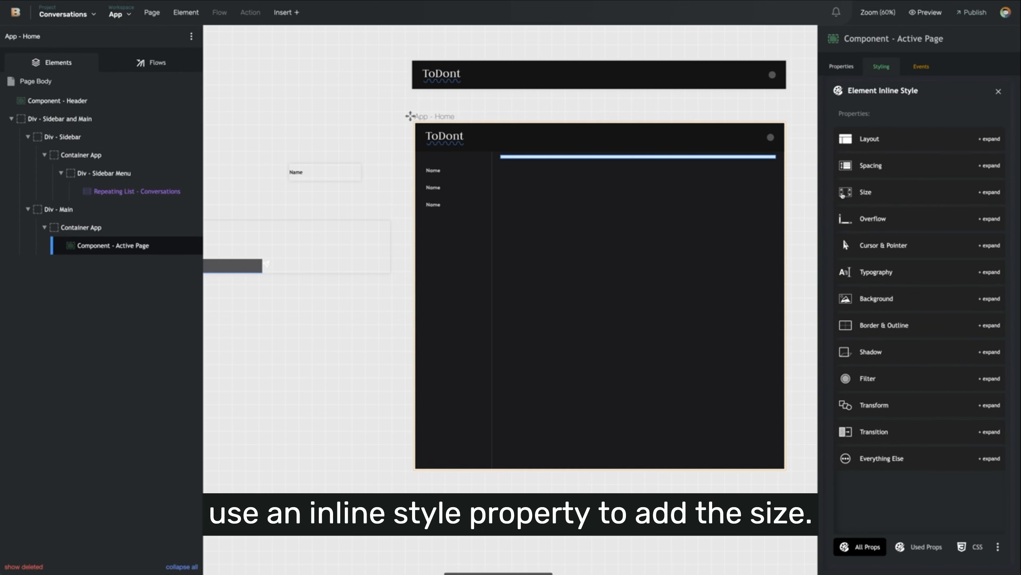
pyautogui.click(842, 195)
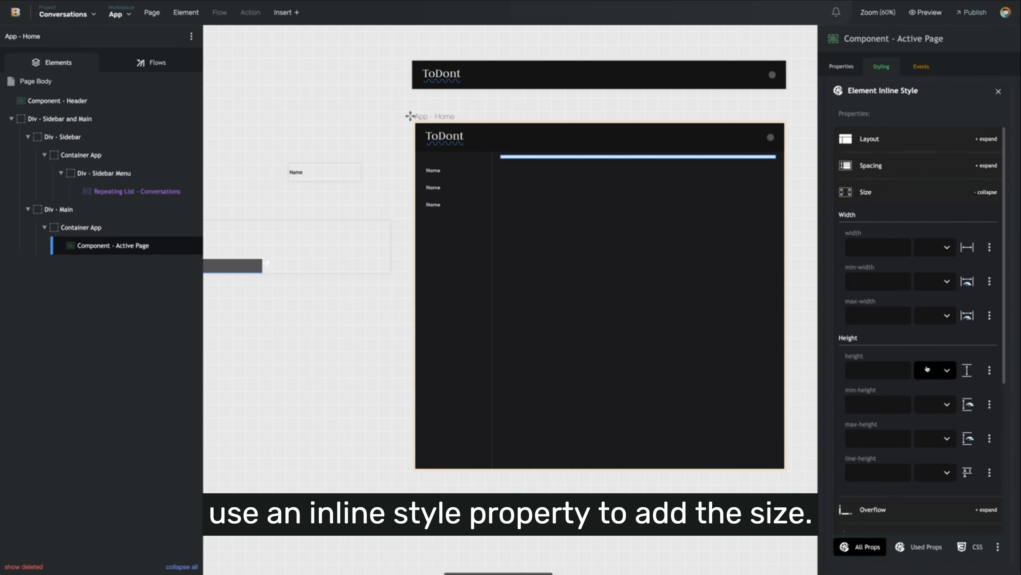
pyautogui.click(927, 369)
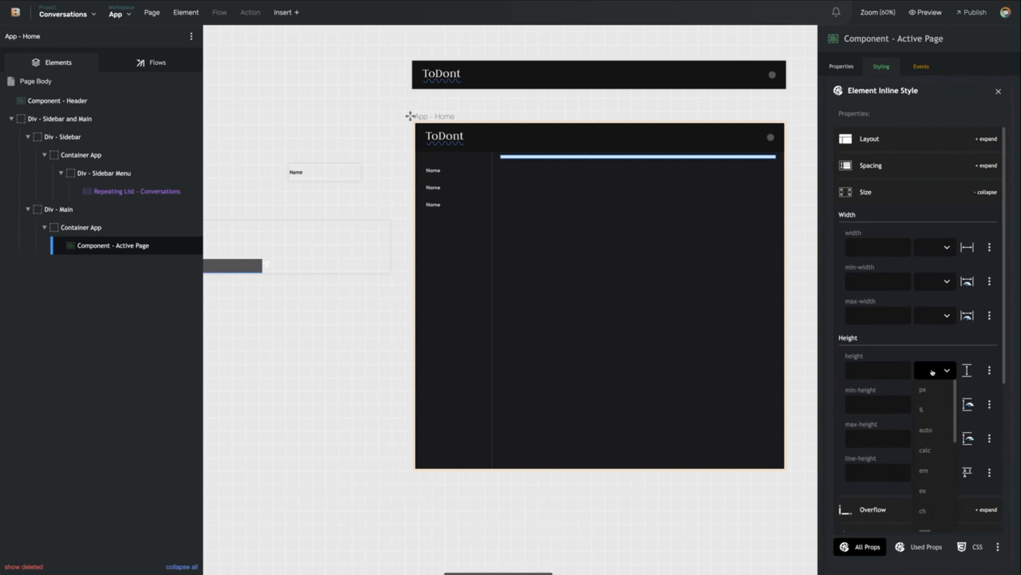
pyautogui.click(933, 412)
pyautogui.write('100')
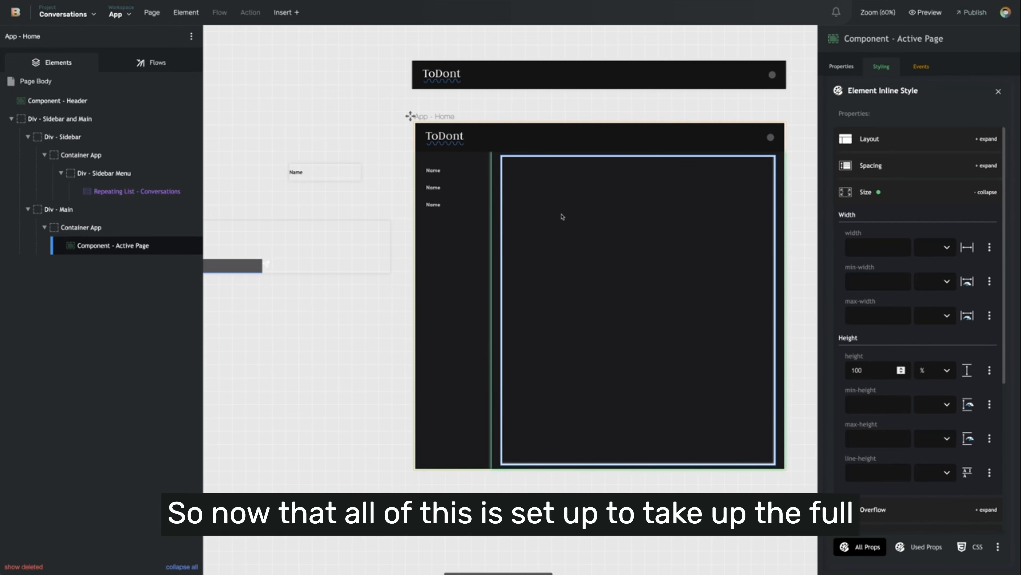
# Back on the Conversation Details page, set the height of the Conversation Details - Outer class to 100%
pyautogui.hscroll(-5, 562, 216)
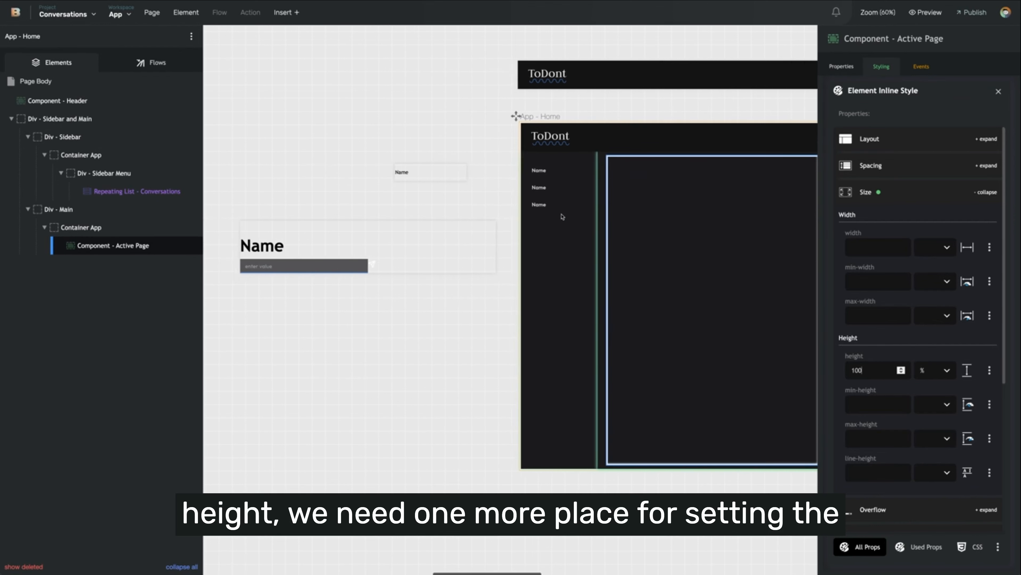
pyautogui.click(397, 235)
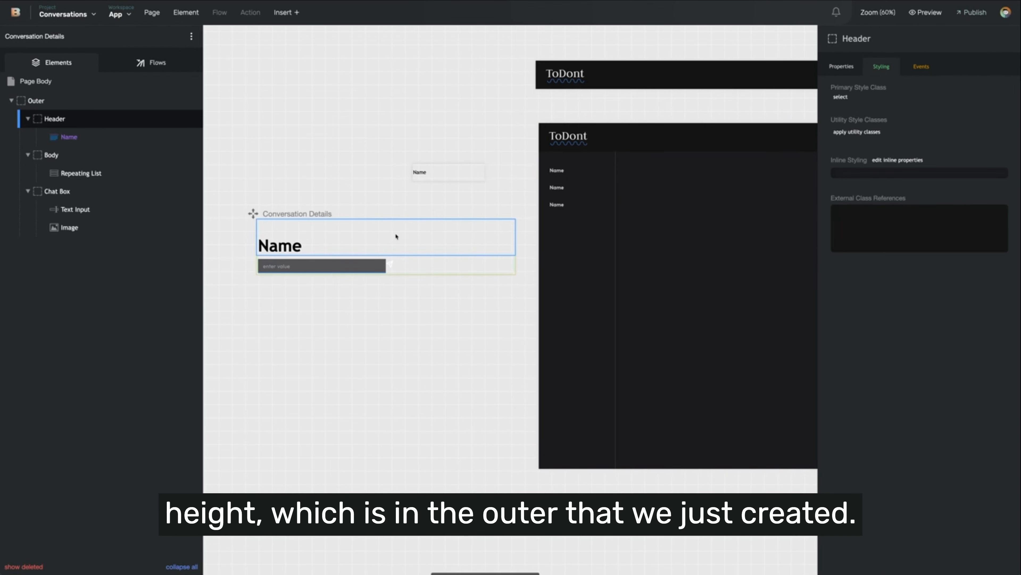
pyautogui.click(111, 106)
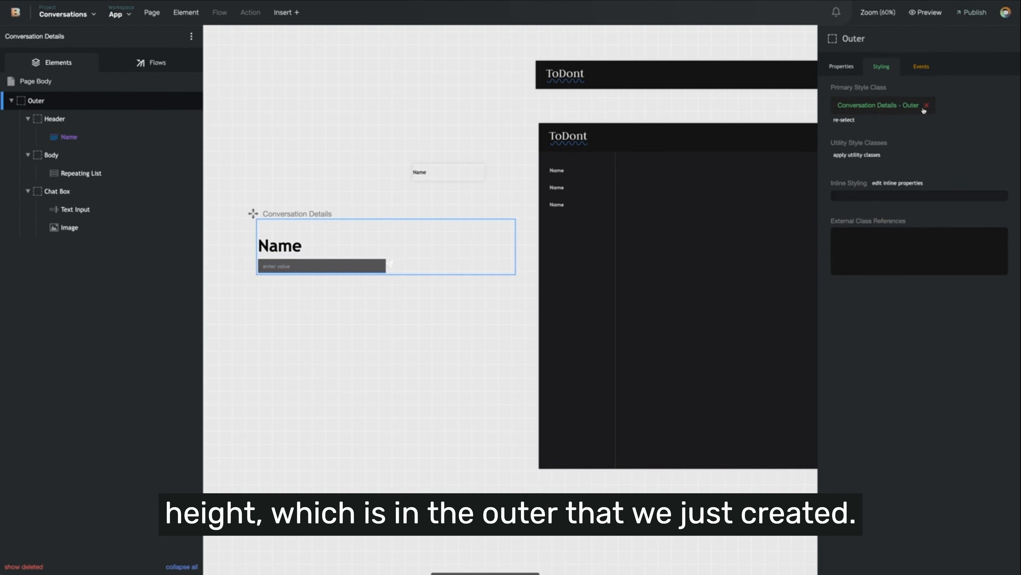
pyautogui.click(899, 108)
pyautogui.click(894, 242)
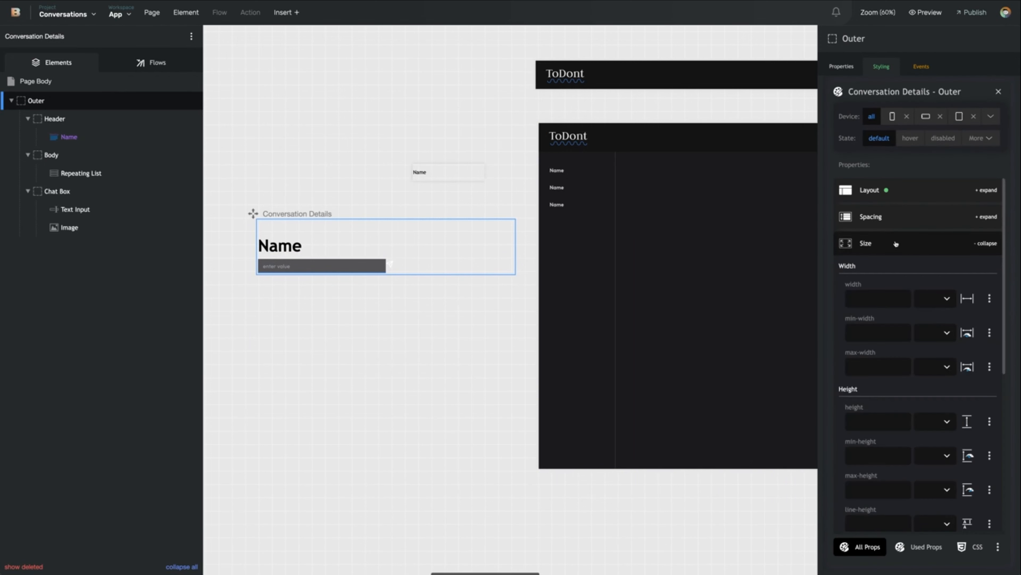
pyautogui.click(933, 422)
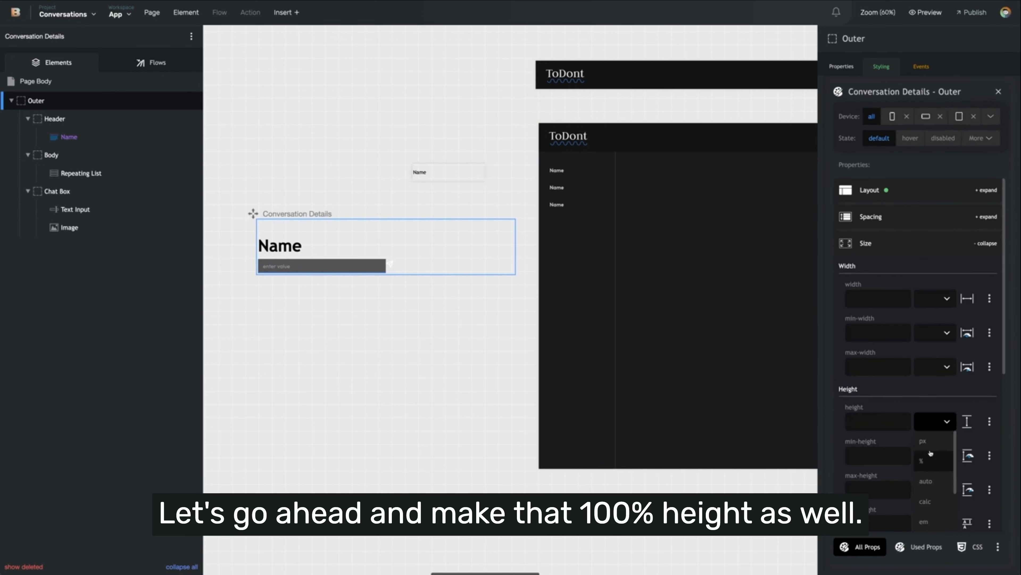
pyautogui.click(930, 458)
pyautogui.click(873, 422)
pyautogui.write('100')
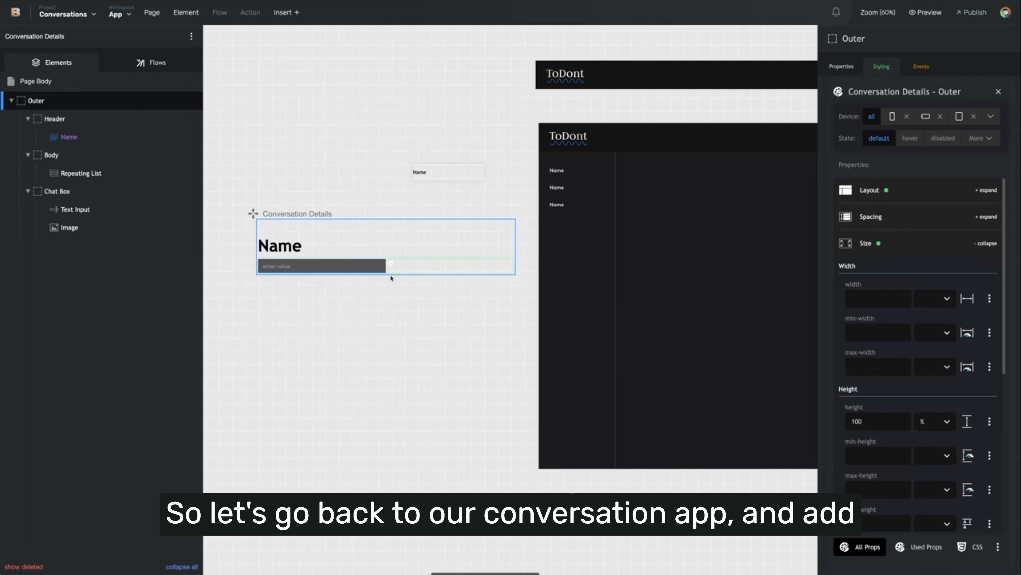
# Create a new primary style class named Conversation Details - Chat Box for the Chat Box div
pyautogui.click(408, 268)
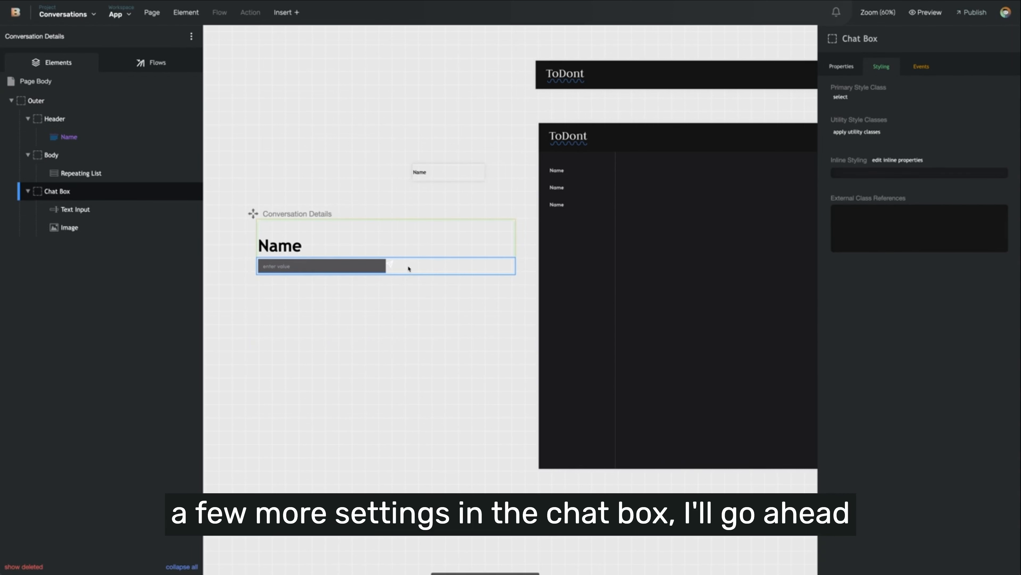
pyautogui.click(842, 97)
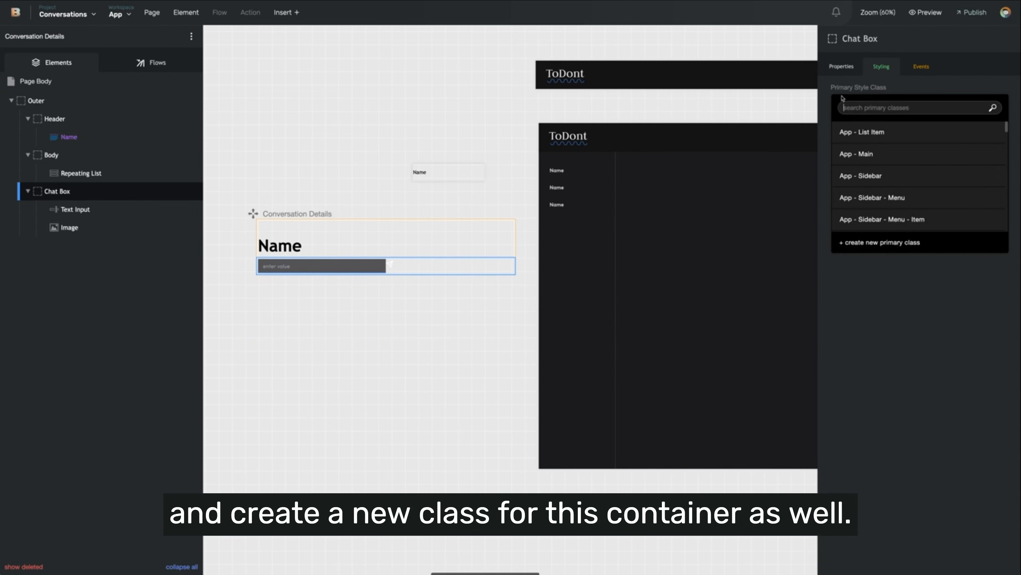
pyautogui.click(864, 243)
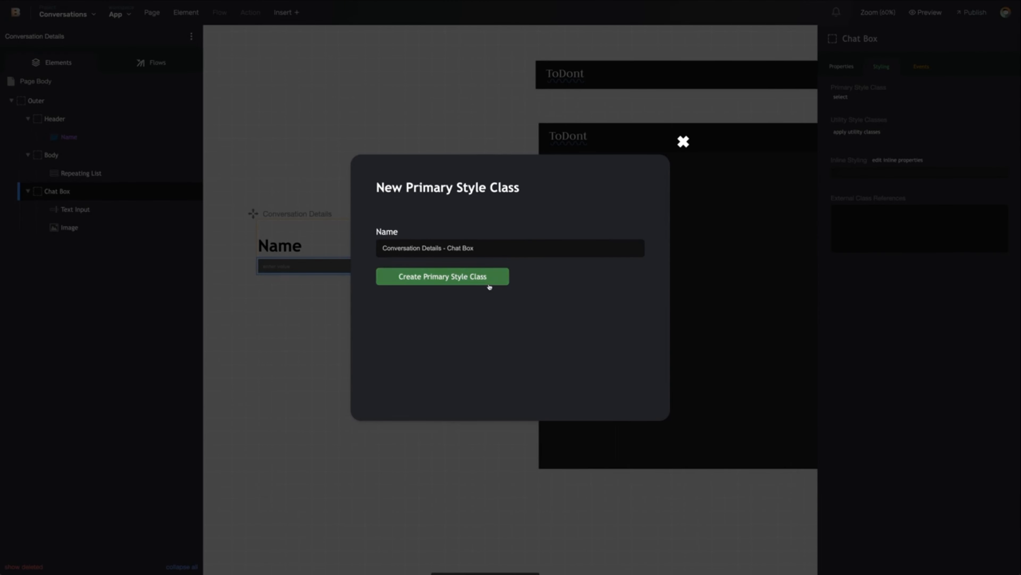
pyautogui.click(488, 282)
# Edit the Conversation Details - Chat Box class's layout, setting display to Flex and flex-direction to row
pyautogui.click(863, 107)
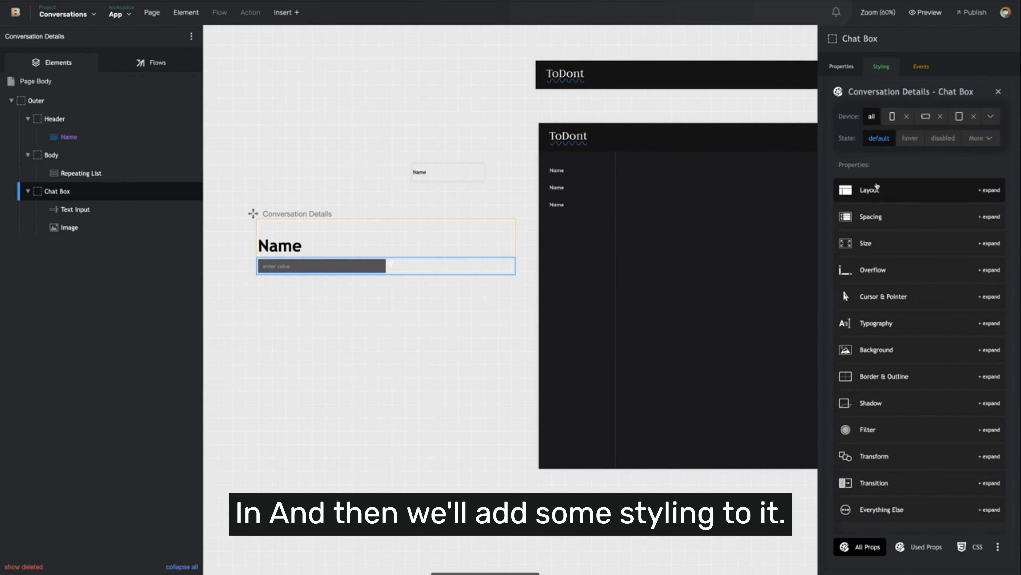
pyautogui.click(908, 236)
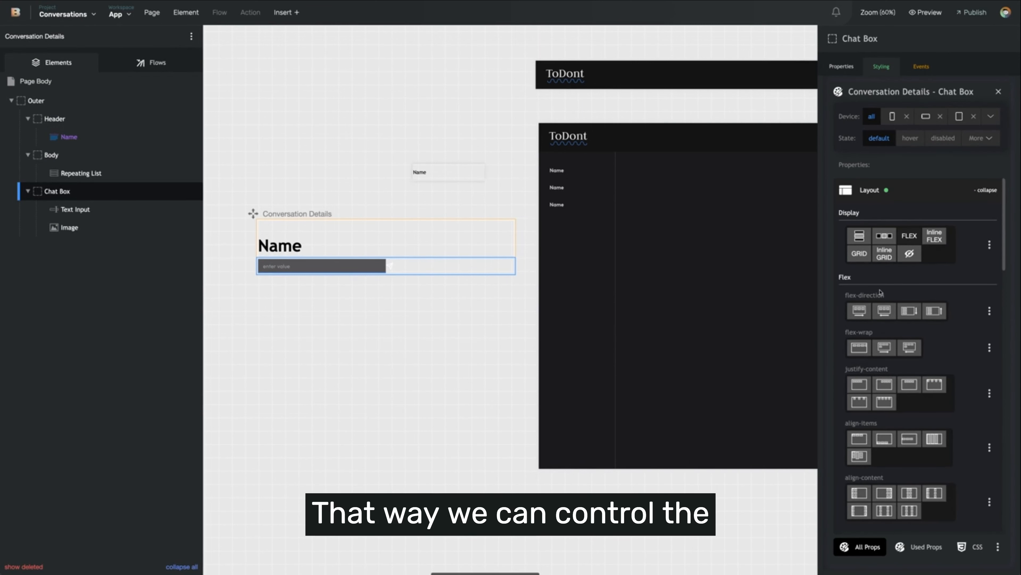
pyautogui.click(860, 311)
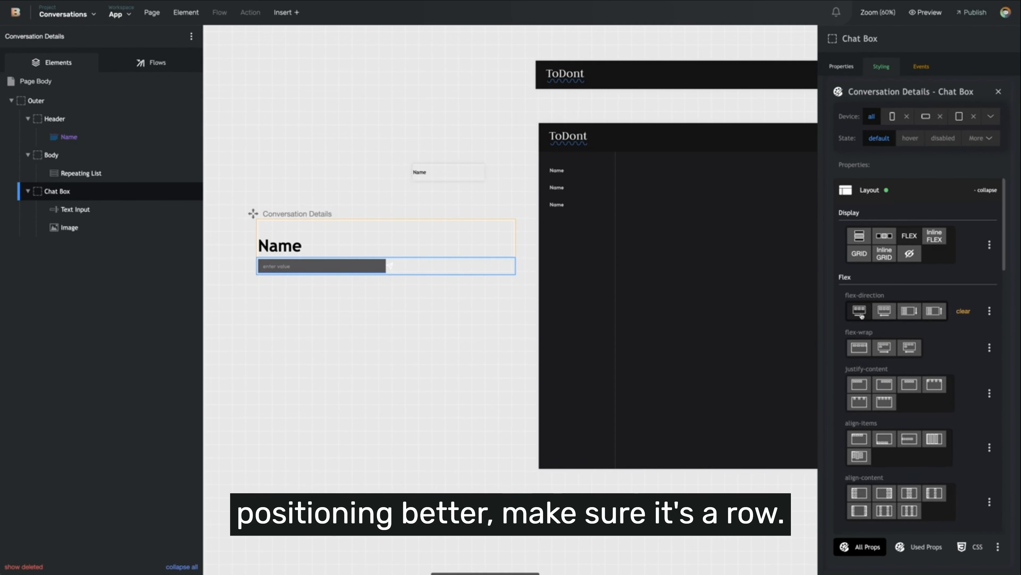
# Set the Conversation Details - Chat Box class to a non-wrapping flex line, with both justify-content and align-items set to center
pyautogui.click(852, 347)
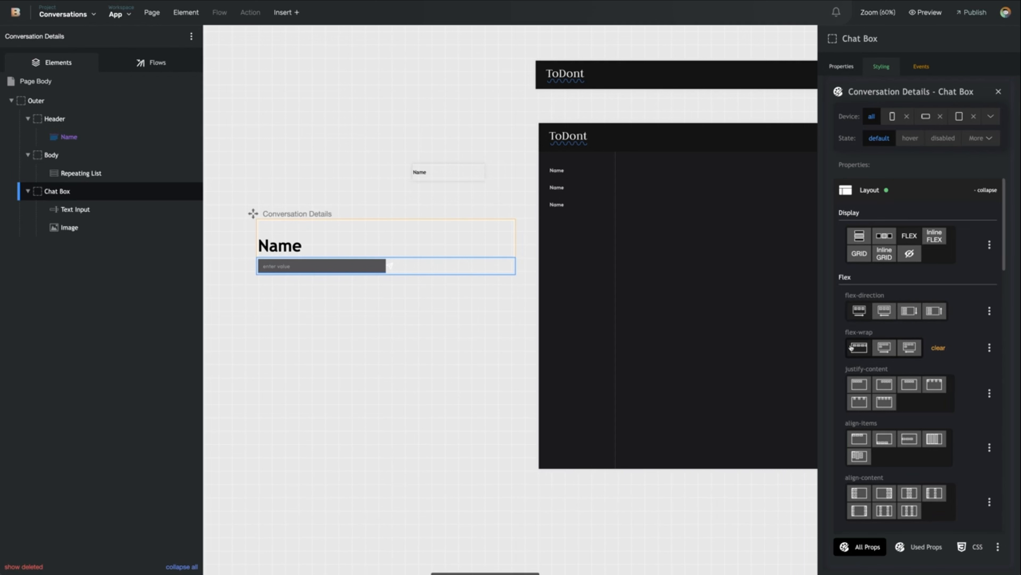
pyautogui.click(905, 388)
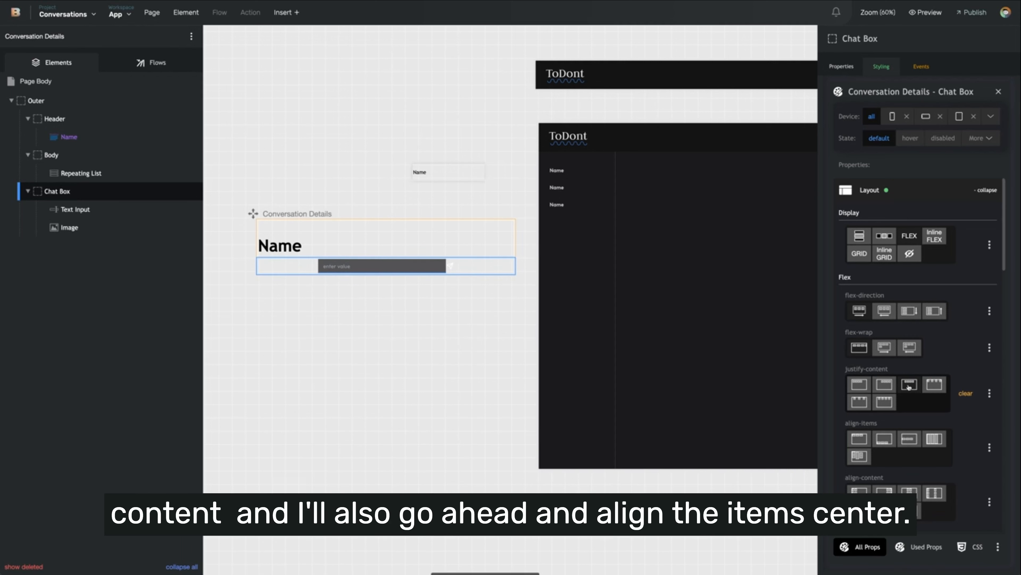
pyautogui.click(911, 440)
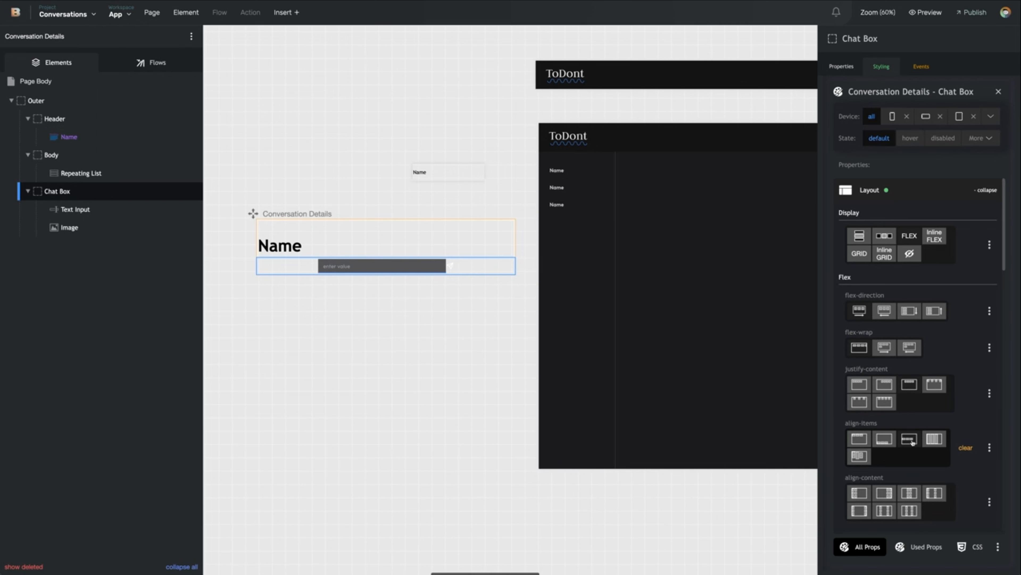
pyautogui.click(919, 193)
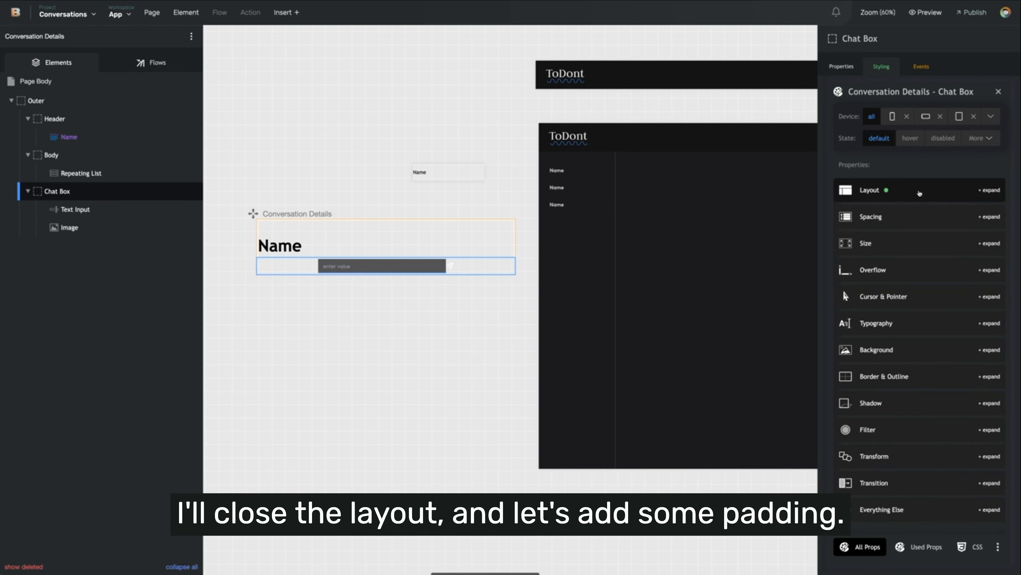
# Give the Conversation Details - Chat Box class 1 em of padding on all sides
pyautogui.click(906, 218)
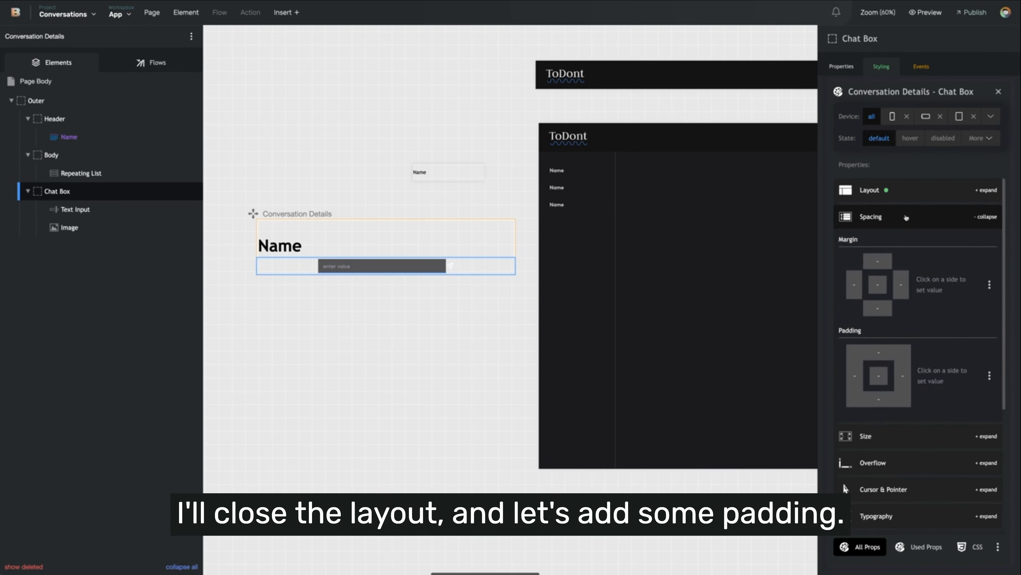
pyautogui.click(877, 385)
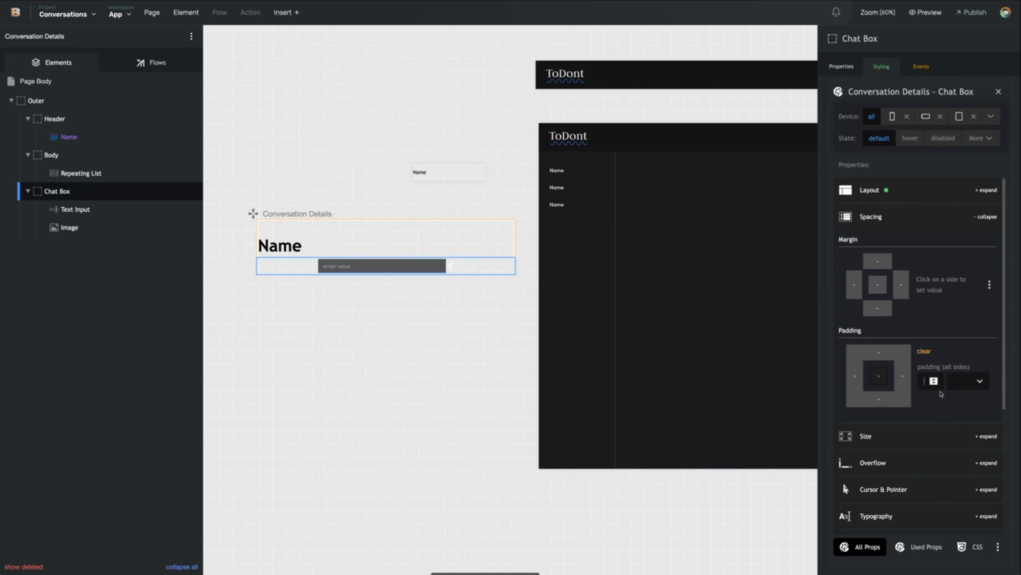
pyautogui.click(959, 386)
pyautogui.click(961, 463)
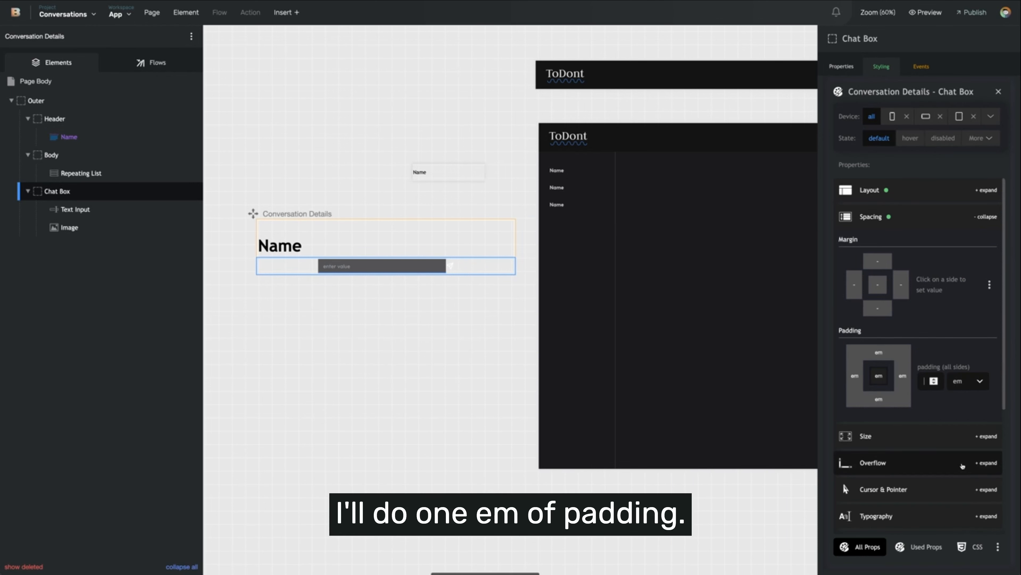
pyautogui.write('1')
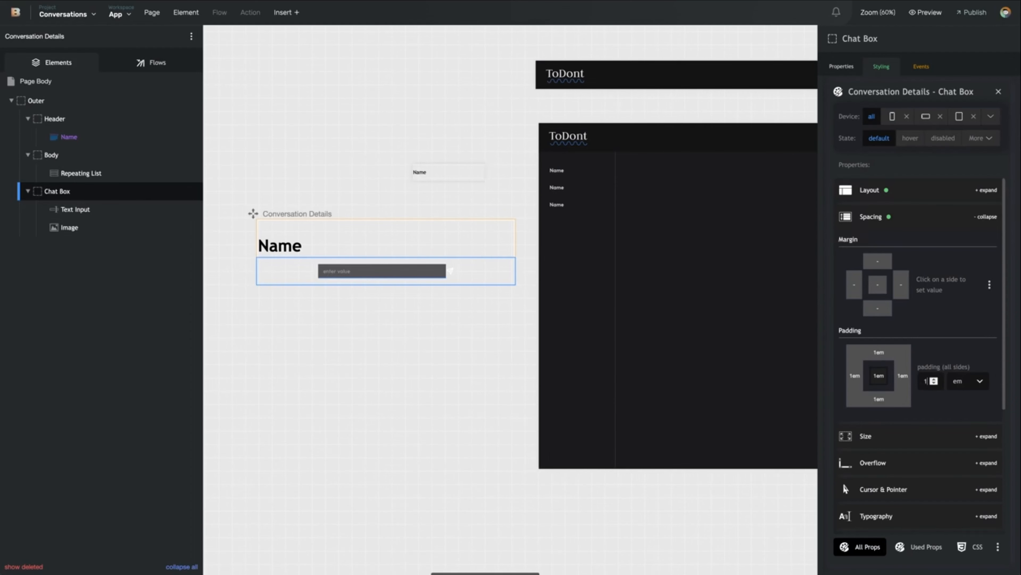
# Change the Chat Box class's justify-content to start alignment
pyautogui.click(881, 190)
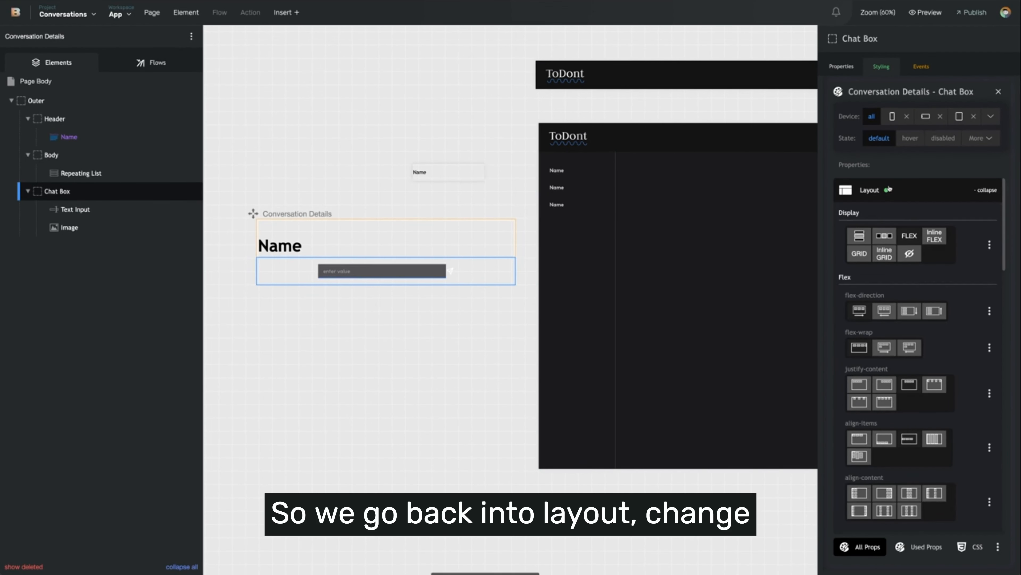
pyautogui.click(859, 385)
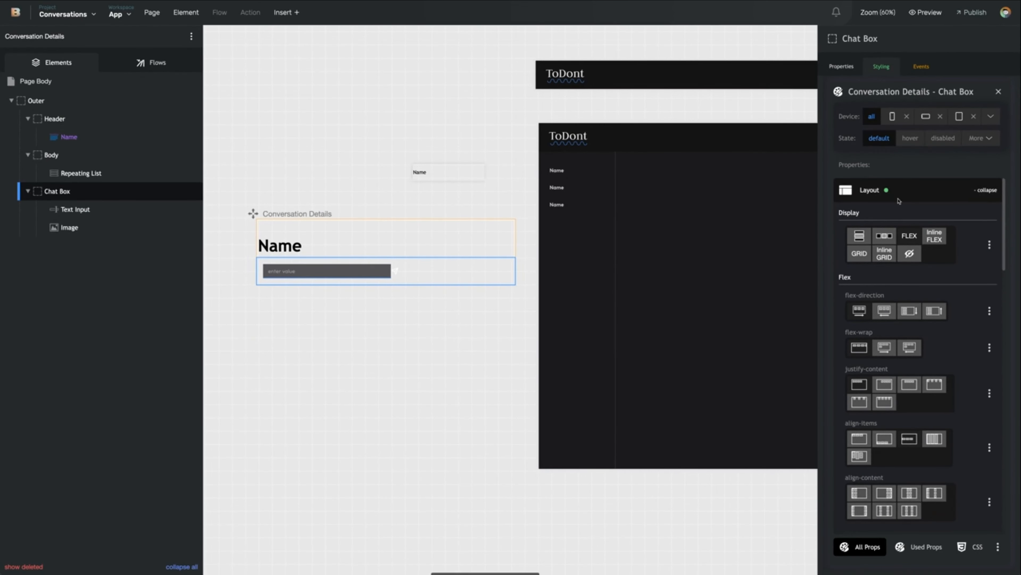
pyautogui.click(905, 190)
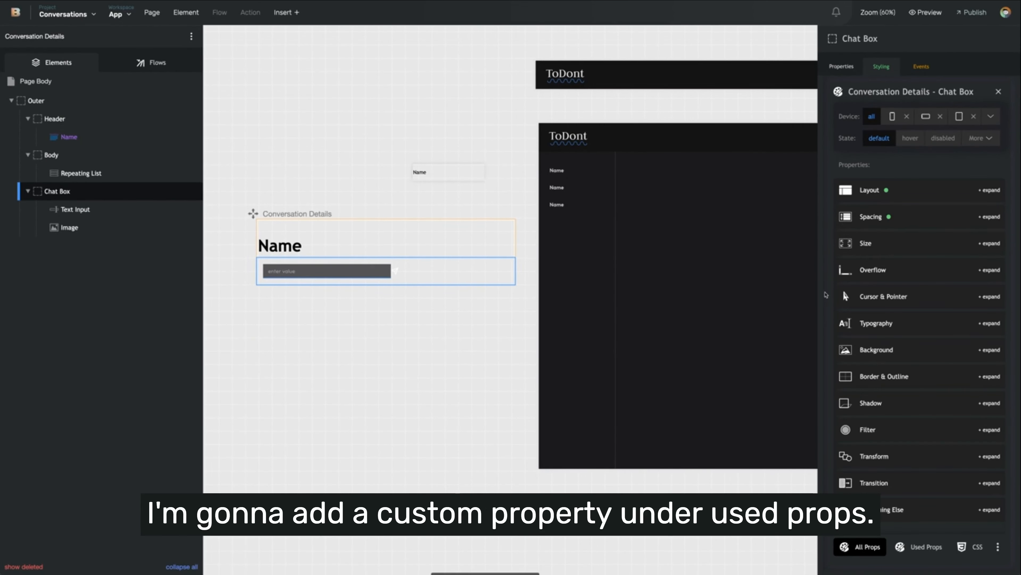
# Add a custom gap property to the Conversation Details - Chat Box class and set it to 1em
pyautogui.click(908, 550)
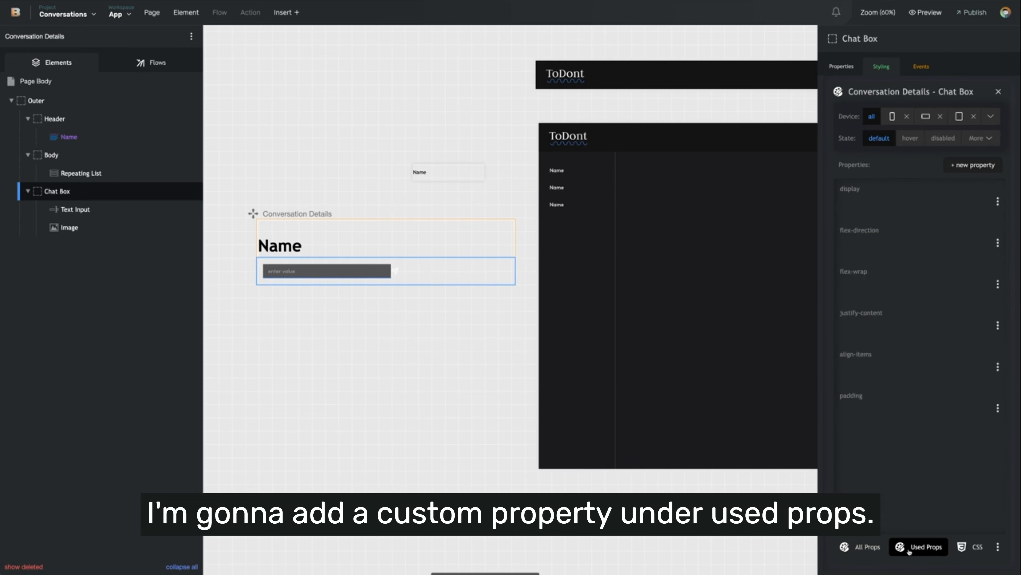
pyautogui.click(967, 165)
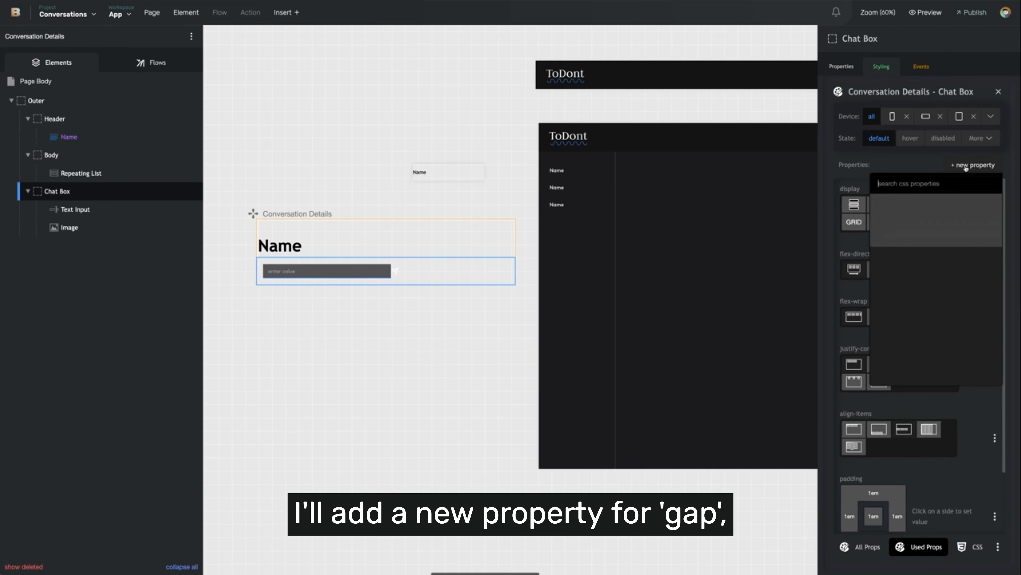
pyautogui.write('gap')
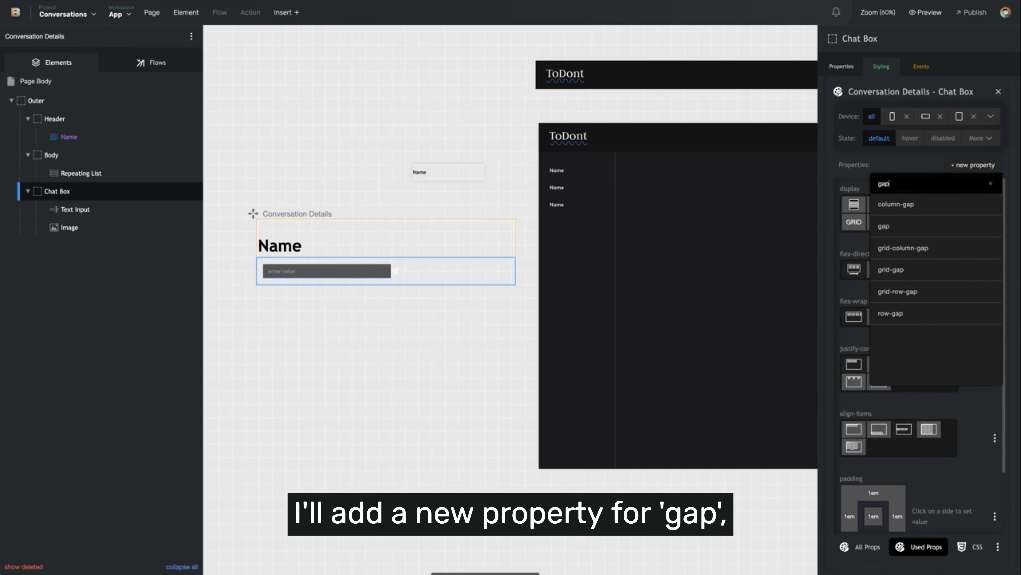
pyautogui.press('Return')
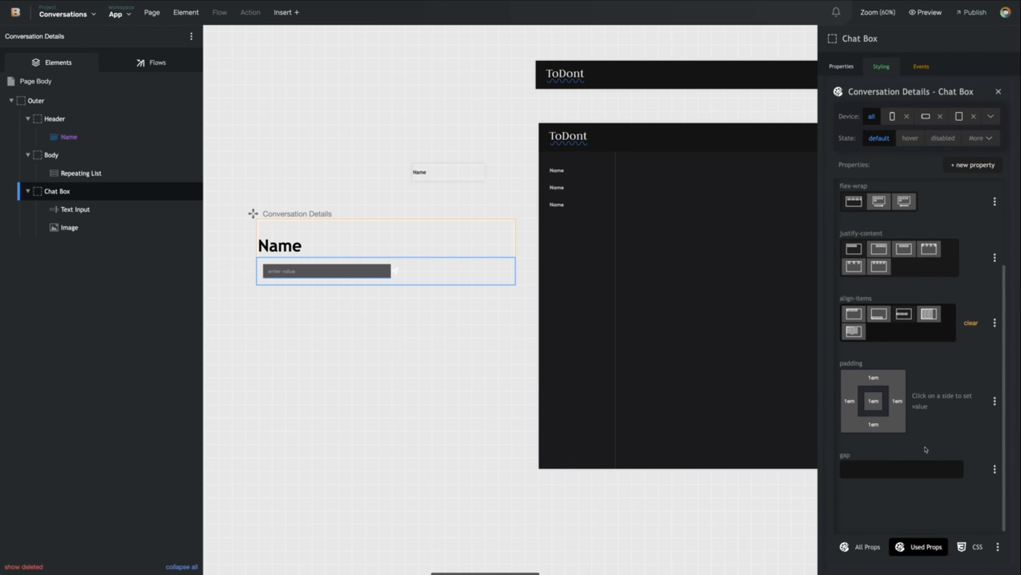
pyautogui.write('1em')
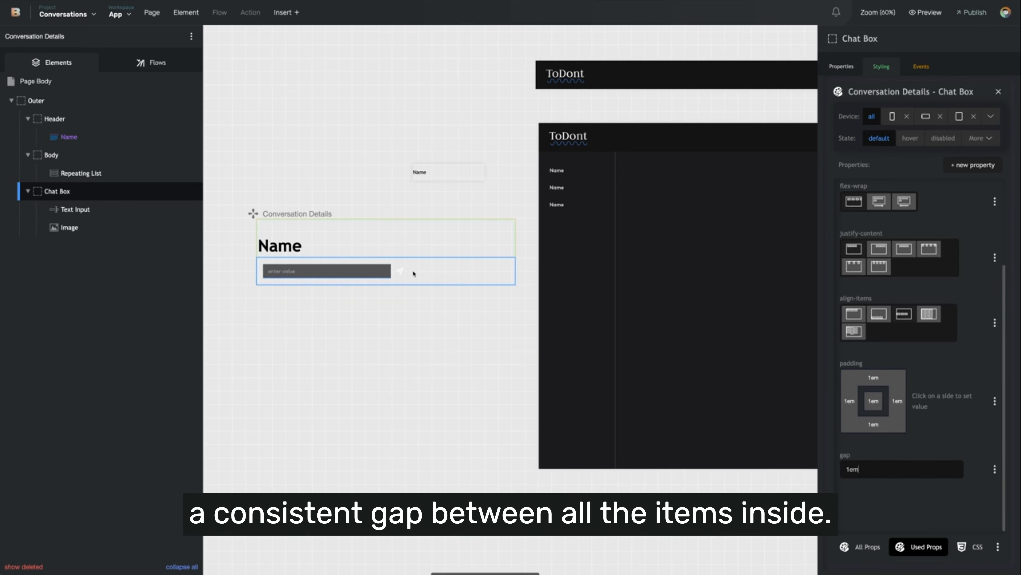
# Change the placeholder of the Chat Box's text input to "enter a message"
pyautogui.click(434, 280)
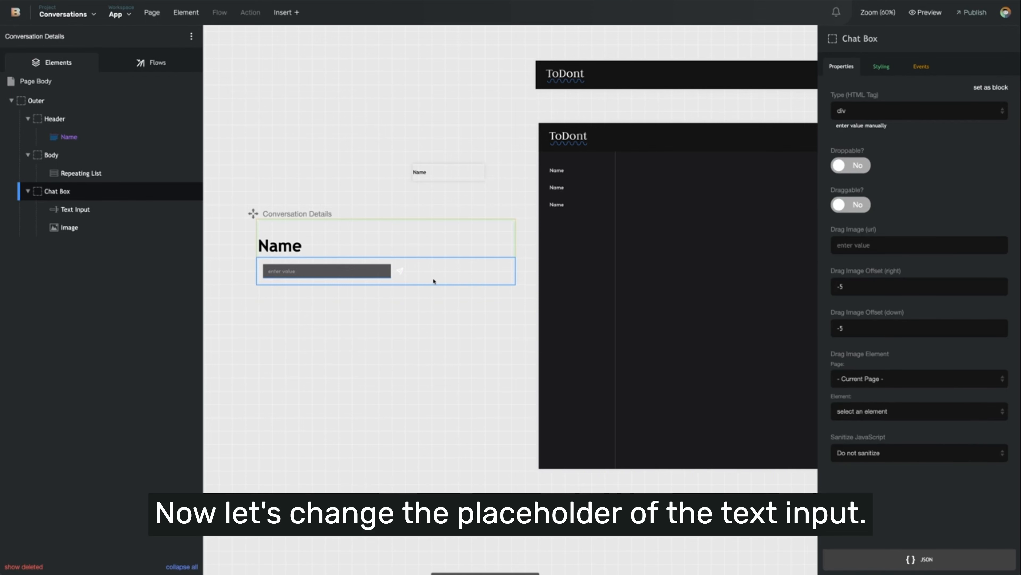
pyautogui.click(288, 271)
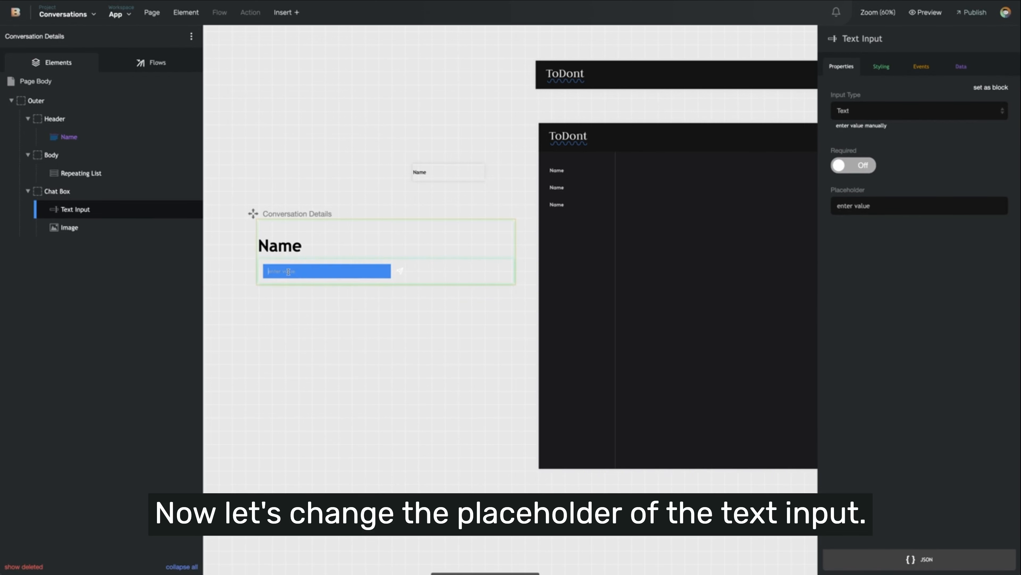
pyautogui.doubleClick(865, 206)
pyautogui.write('a message')
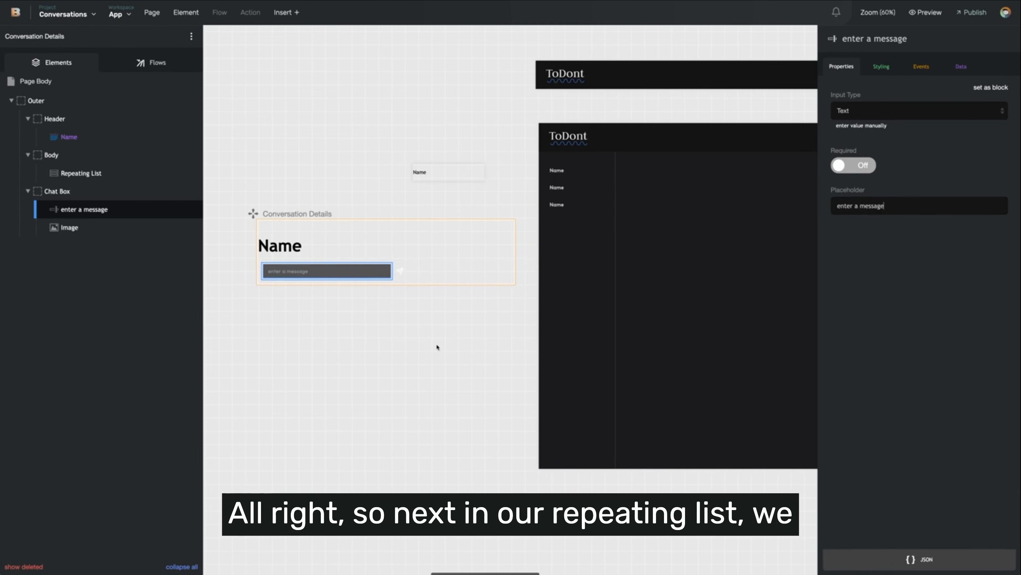
# Insert a blank page above the Conversation Details page and narrow it to about half its width
pyautogui.hscroll(-5, 438, 347)
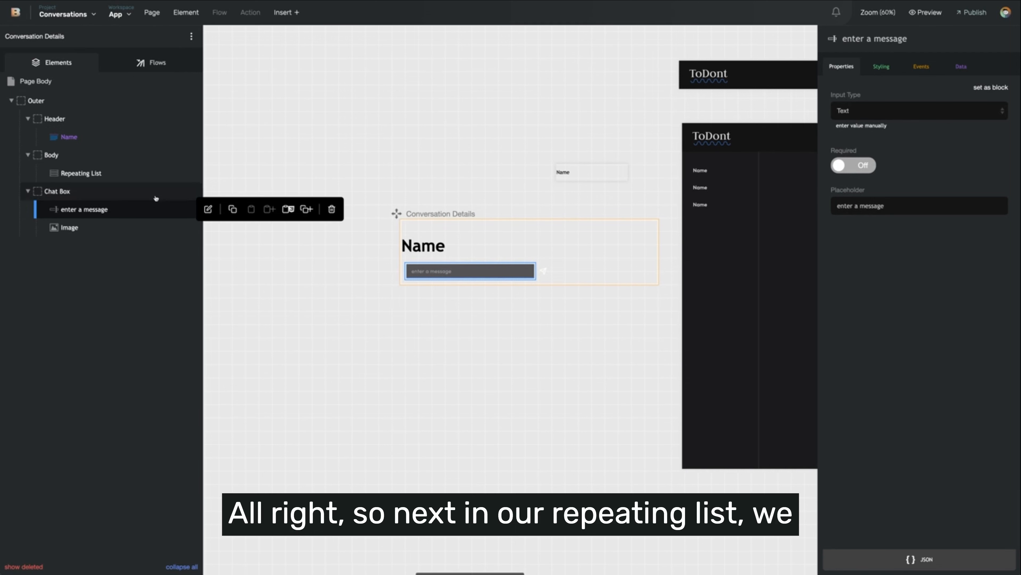
pyautogui.click(127, 176)
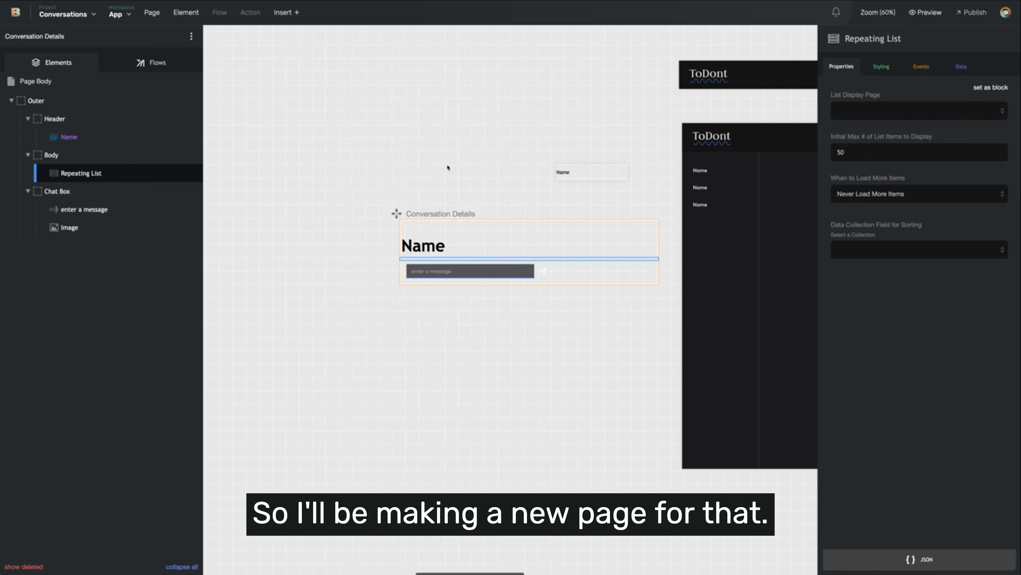
pyautogui.click(156, 14)
pyautogui.click(169, 36)
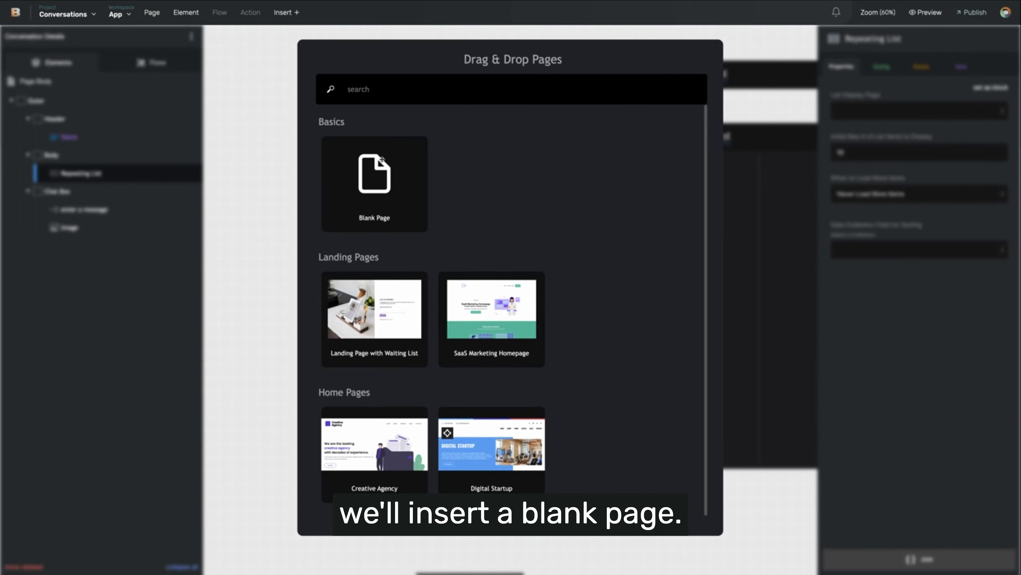
pyautogui.moveTo(382, 162); pyautogui.dragTo(415, 163)
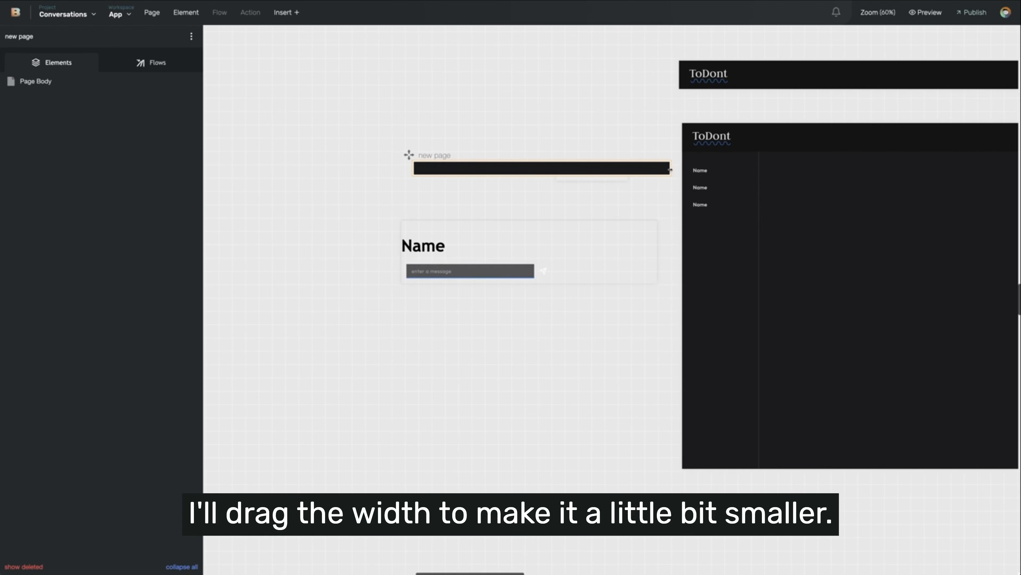
pyautogui.moveTo(669, 170); pyautogui.dragTo(538, 169)
# Rename the new blank page as Conversation Message
pyautogui.click(434, 155)
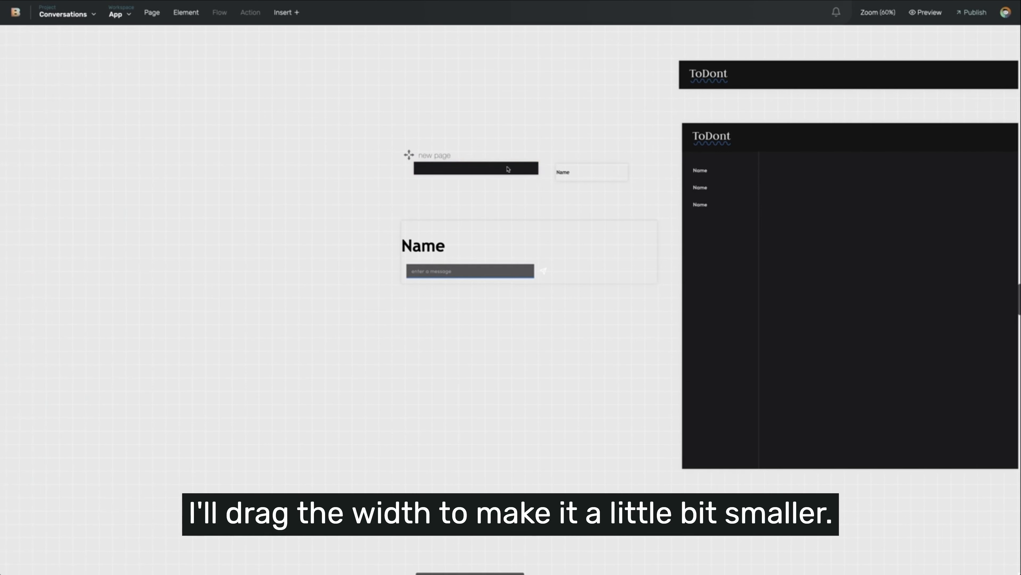
pyautogui.click(433, 155)
pyautogui.tripleClick(433, 155)
pyautogui.write('Co')
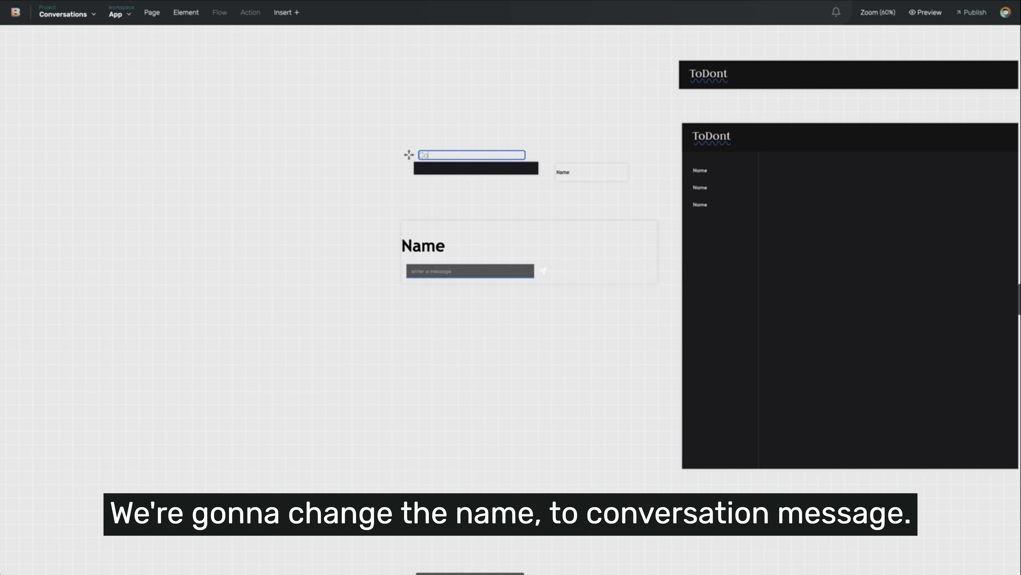
pyautogui.write('nversation Message')
pyautogui.press('Return')
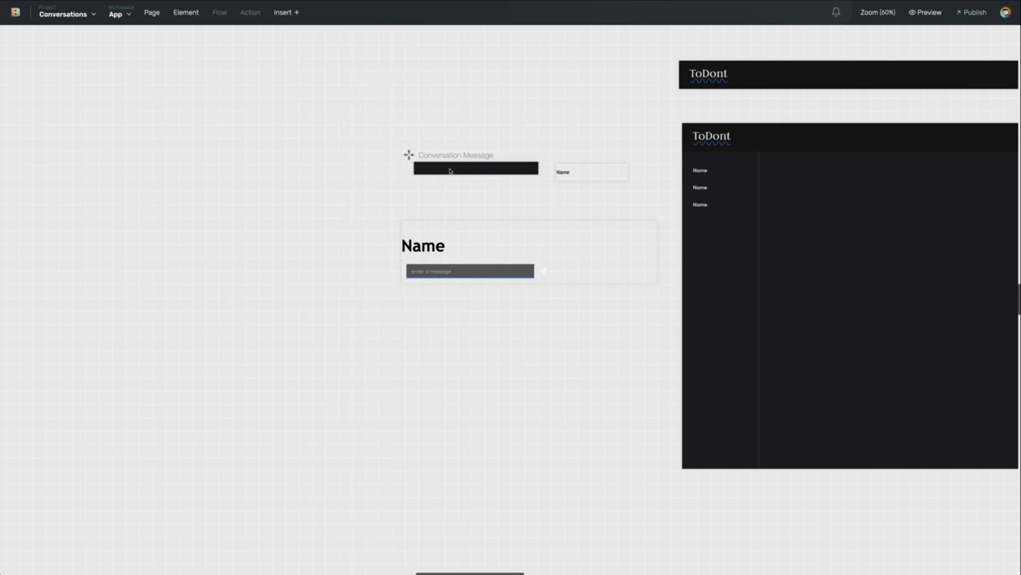
# Remove the Page Body primary style class from the Conversation Message page and shift the page slightly on the canvas
pyautogui.click(129, 91)
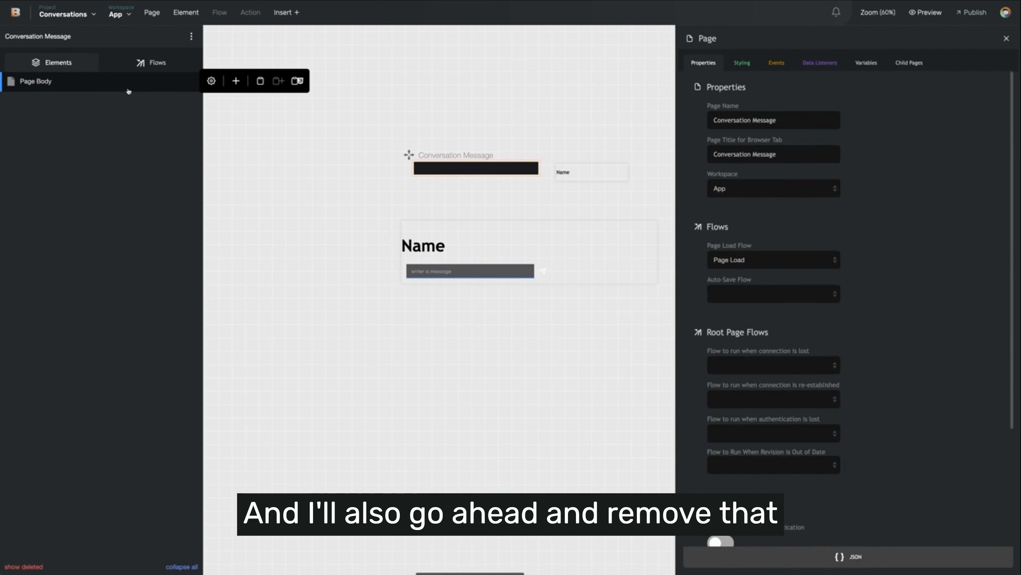
pyautogui.click(738, 59)
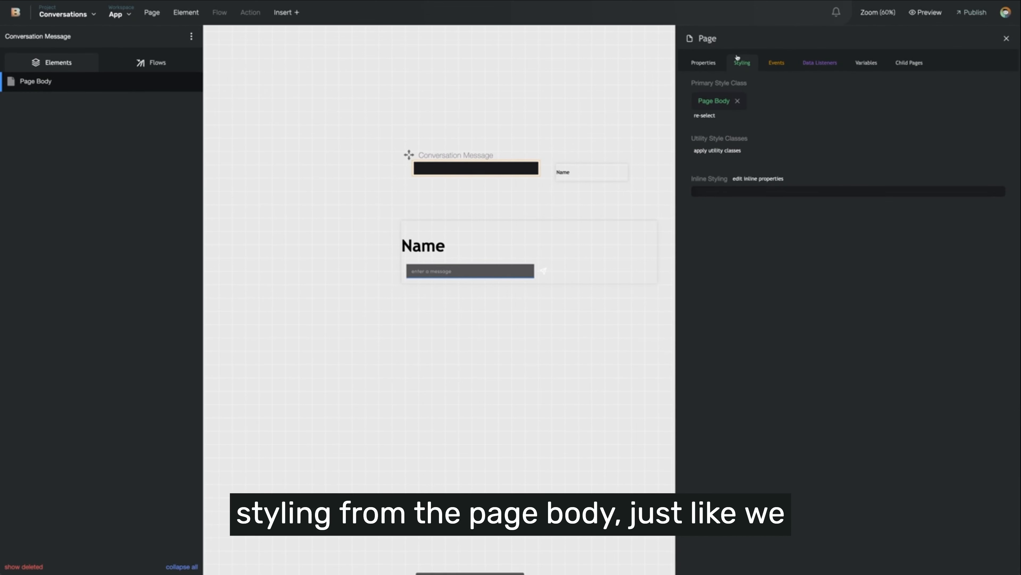
pyautogui.click(737, 102)
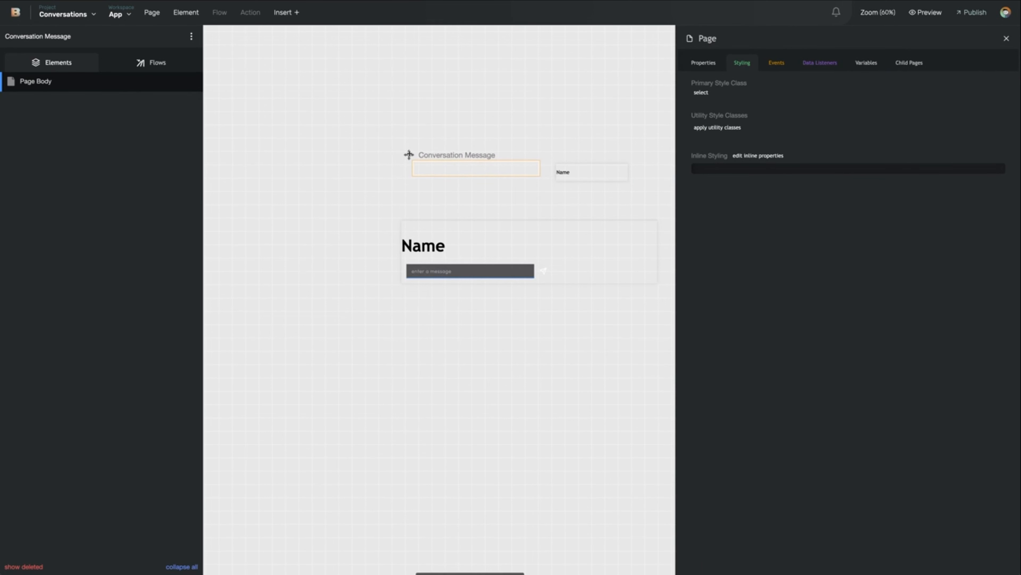
pyautogui.moveTo(409, 155); pyautogui.dragTo(404, 158)
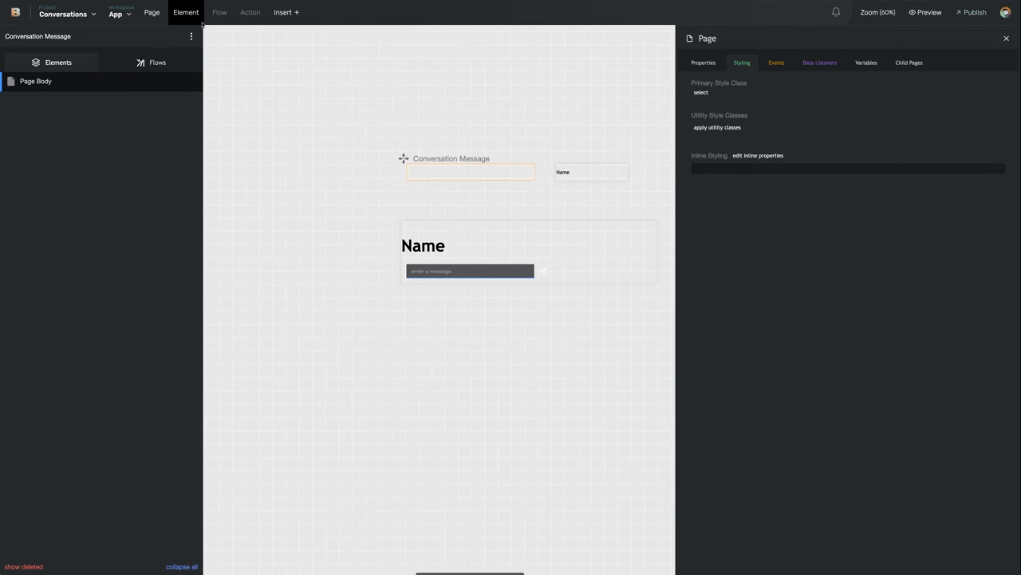
# Insert a Div element into the Page Body of the Conversation Message page
pyautogui.click(186, 12)
pyautogui.click(205, 36)
pyautogui.moveTo(346, 232); pyautogui.dragTo(108, 81)
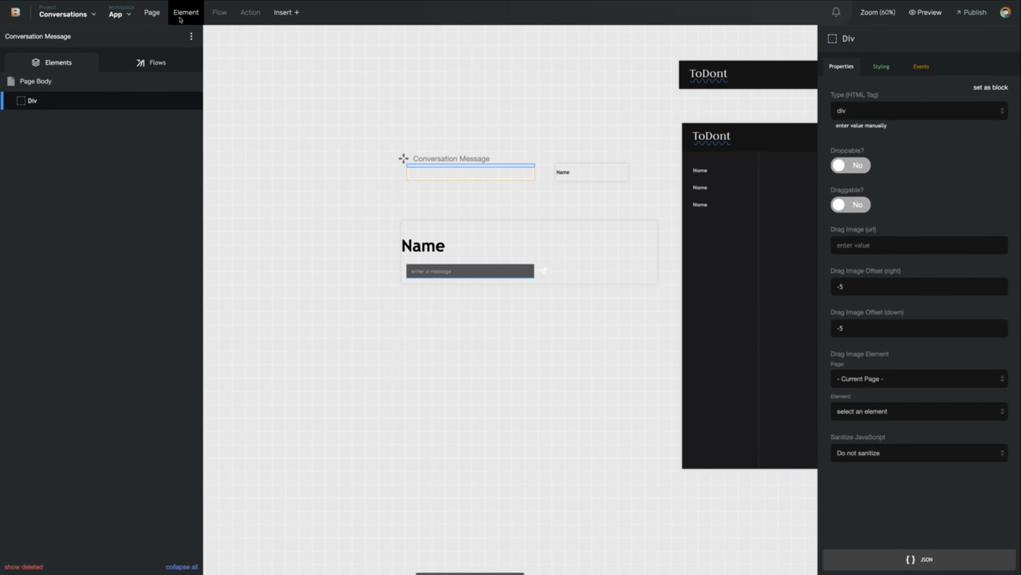
# Find the Text / Paragraph element with the search "text" and place it inside the new Div
pyautogui.click(186, 12)
pyautogui.click(203, 35)
pyautogui.write('text')
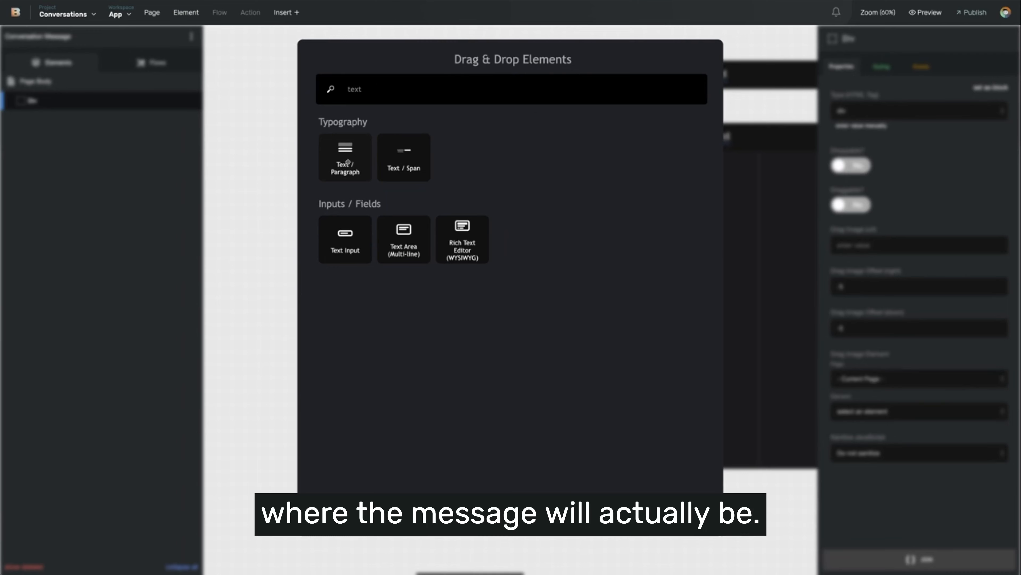
pyautogui.moveTo(351, 165); pyautogui.dragTo(101, 104)
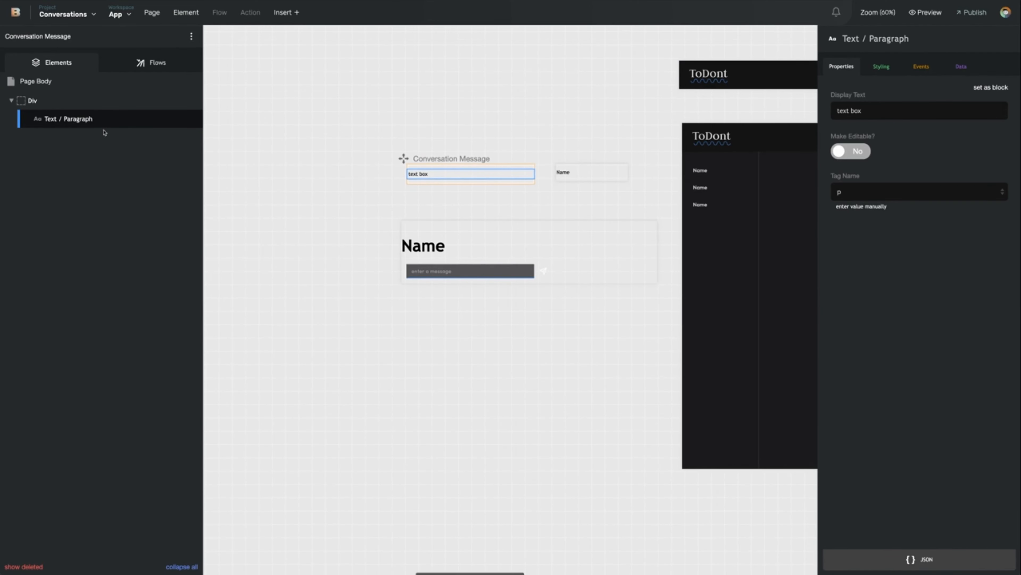
# Clear the default display text of the Text / Paragraph element and name the element Message
pyautogui.tripleClick(859, 111)
pyautogui.press('BackSpace')
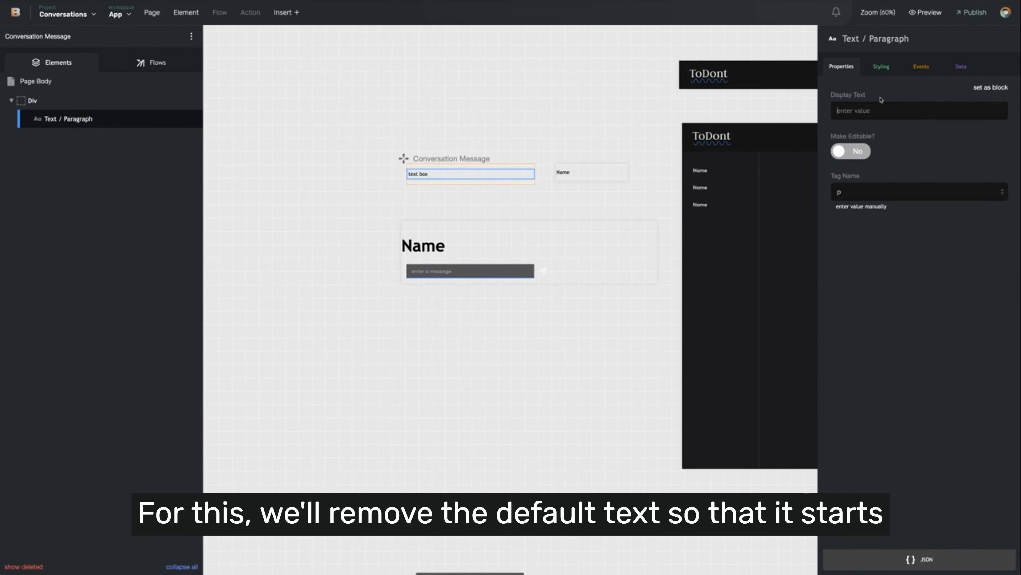
pyautogui.click(865, 38)
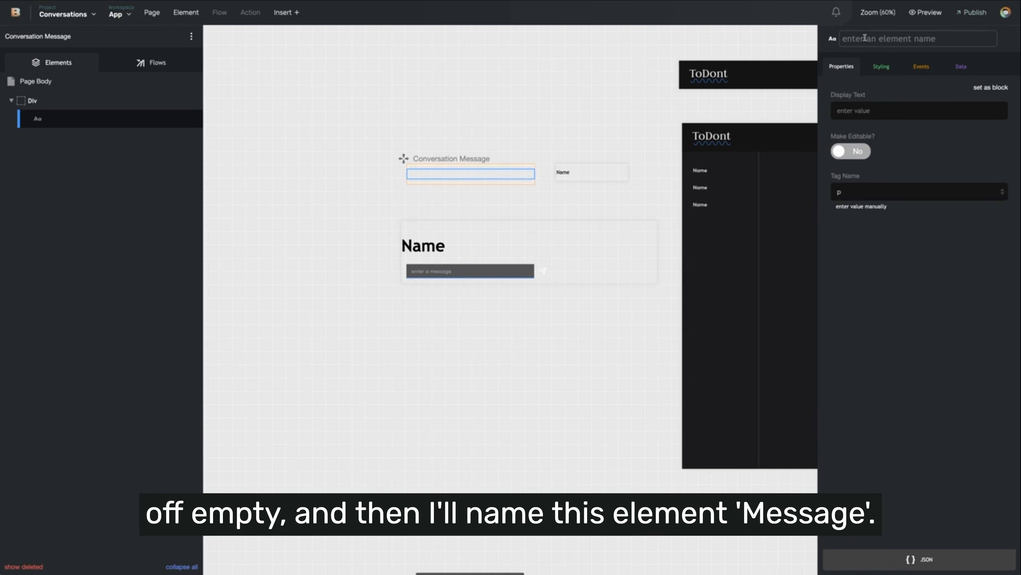
pyautogui.write('Message')
# Bind the Message element's record value to the Message field of the Messages collection, using the From Field option
pyautogui.click(961, 67)
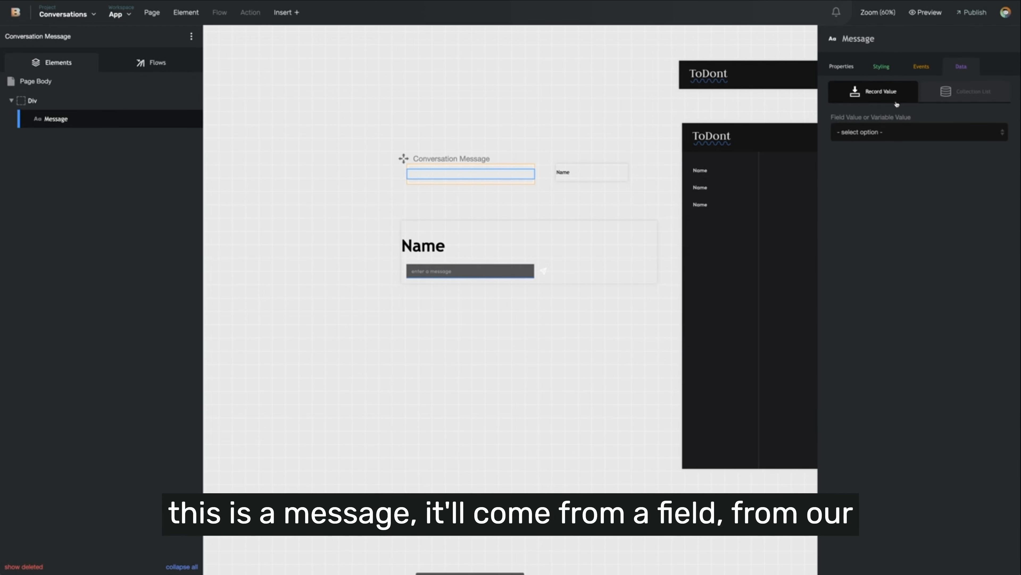
pyautogui.click(889, 133)
pyautogui.click(877, 143)
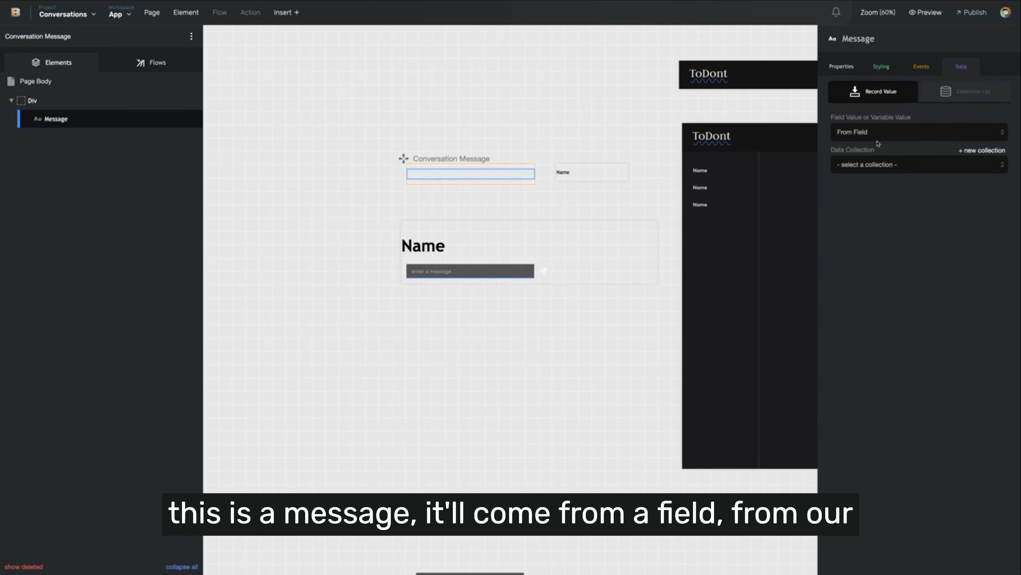
pyautogui.click(877, 166)
pyautogui.click(877, 195)
pyautogui.click(876, 196)
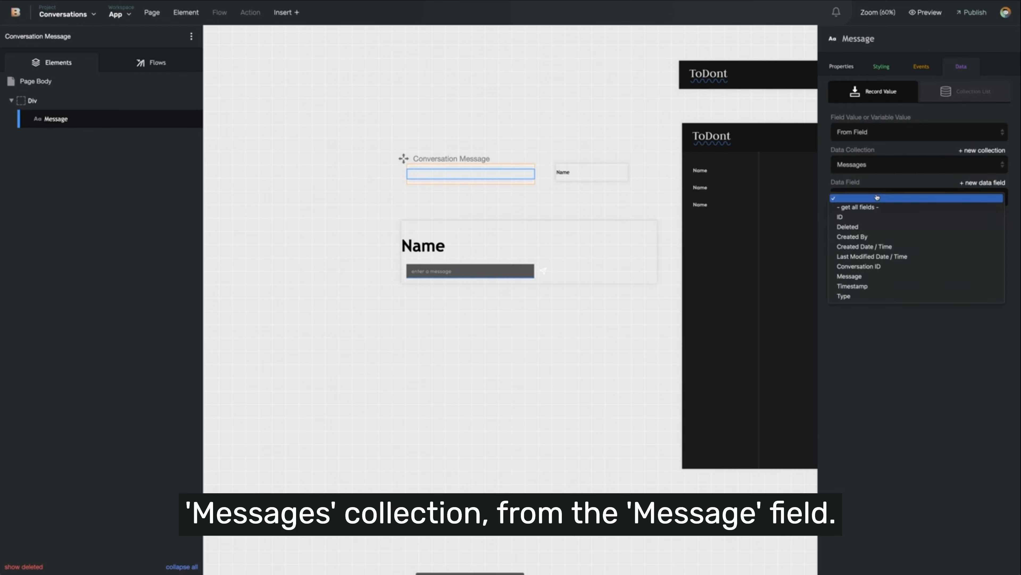
pyautogui.click(871, 278)
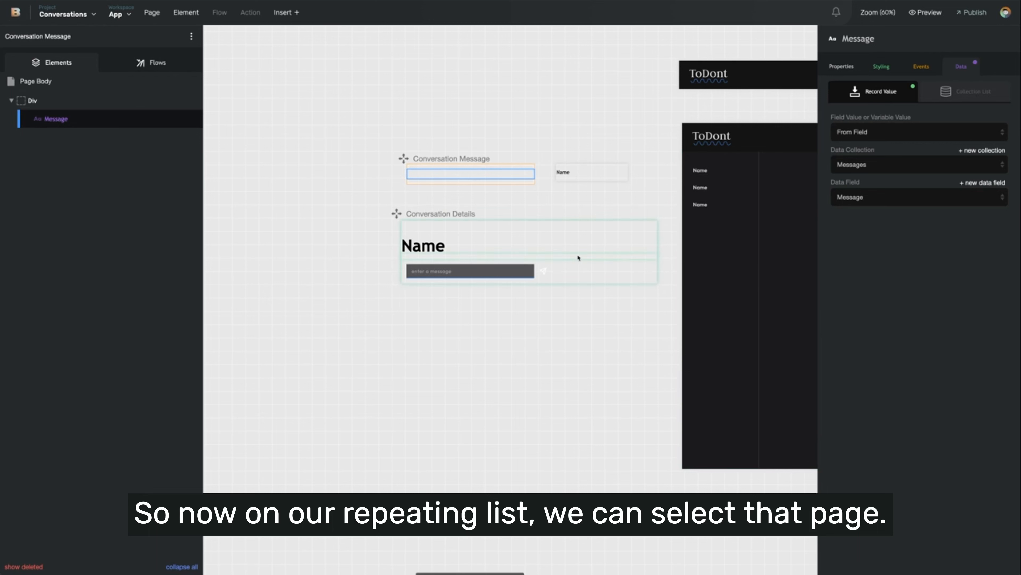
# Set Conversation Message as the list display page of the Repeating List in the Conversation Details Body
pyautogui.click(575, 259)
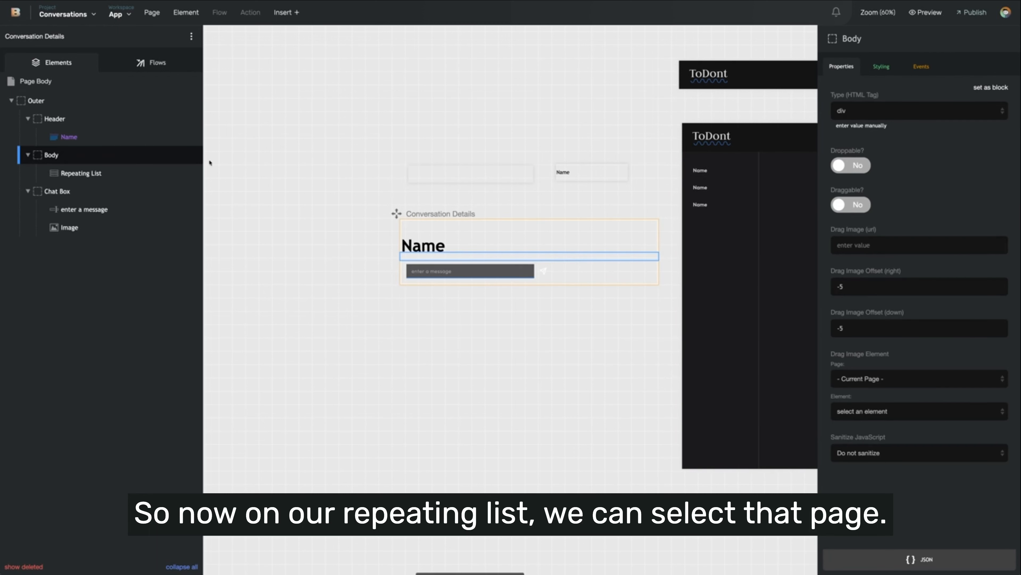
pyautogui.click(150, 173)
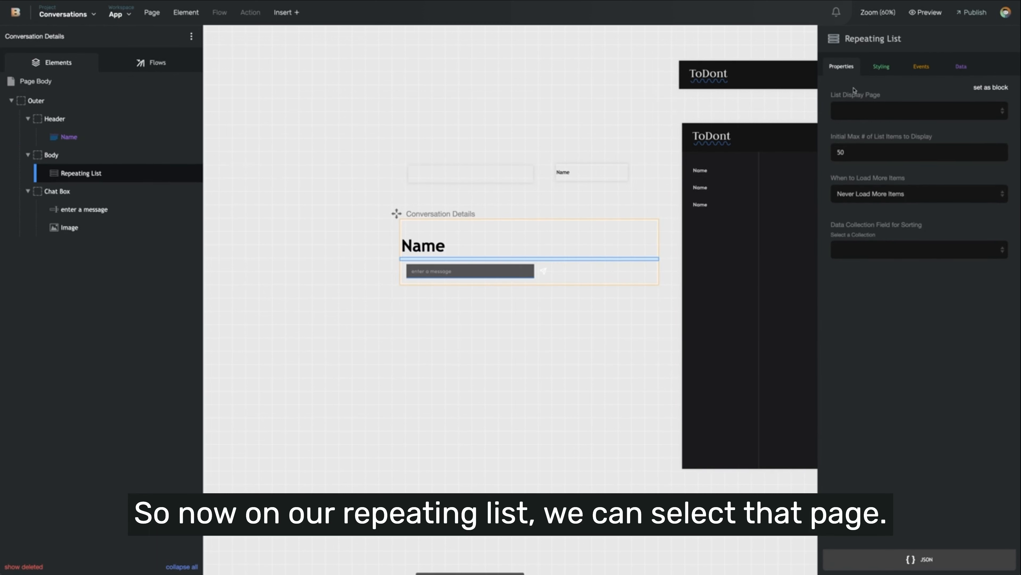
pyautogui.click(866, 112)
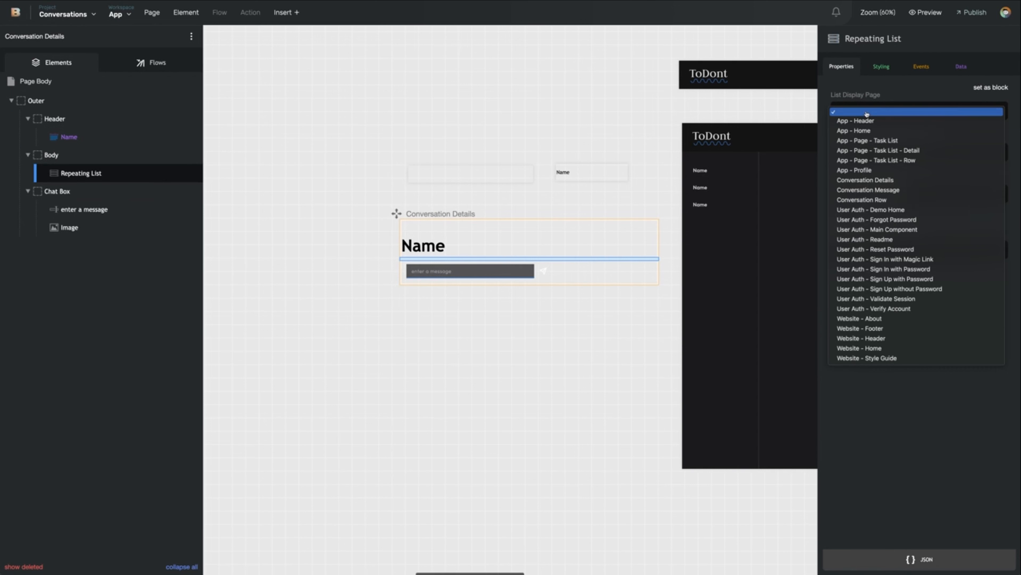
pyautogui.click(868, 189)
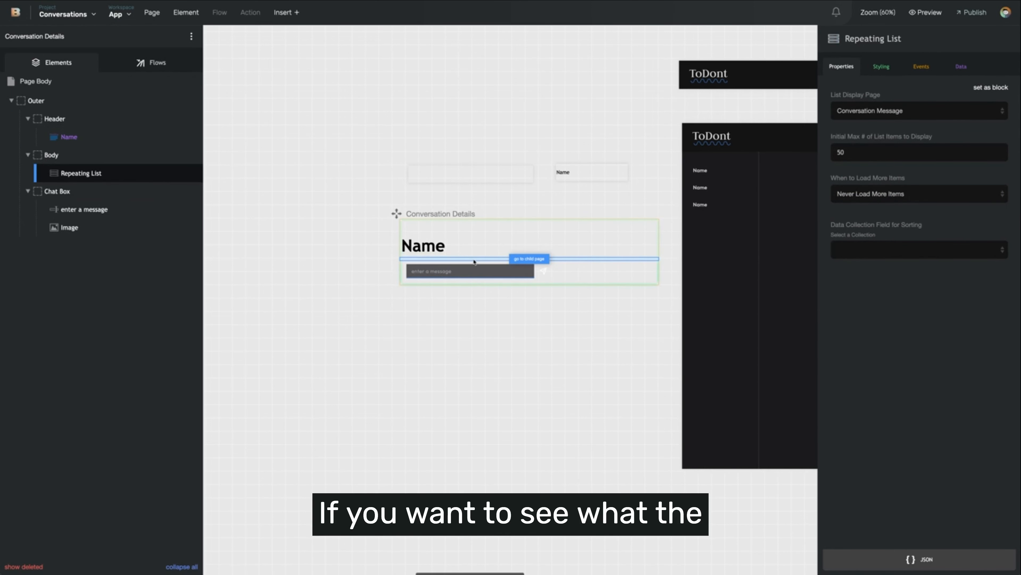
# Set the display text of the Message element on the Conversation Message page to "Message" to preview the repeating list
pyautogui.click(428, 173)
pyautogui.click(876, 108)
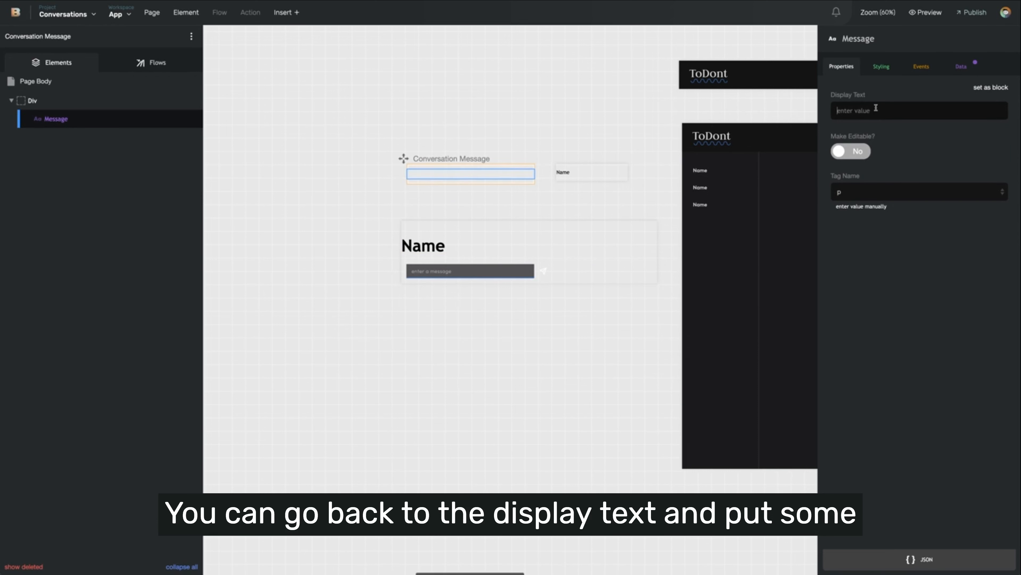
pyautogui.write('Message')
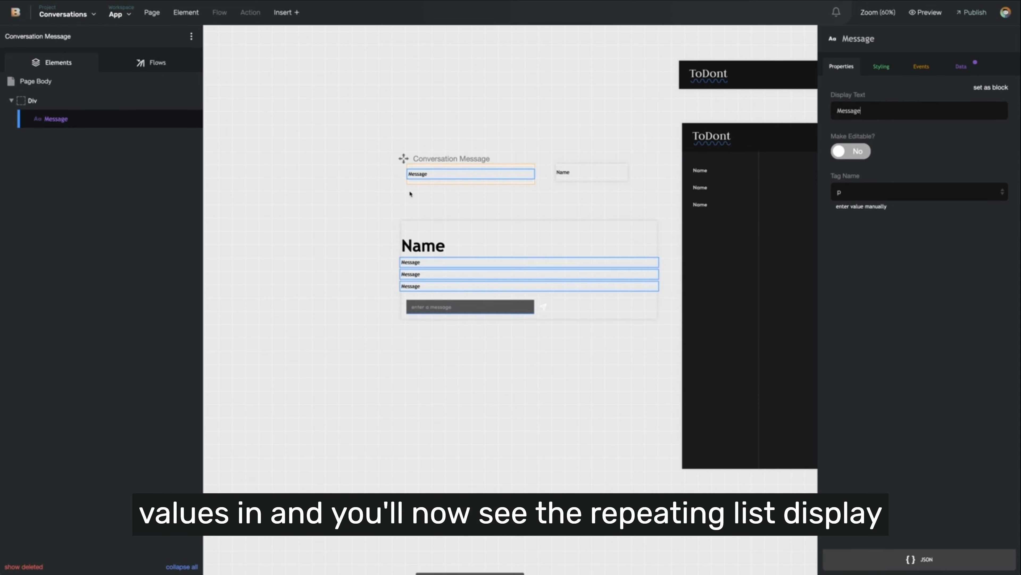
pyautogui.click(445, 383)
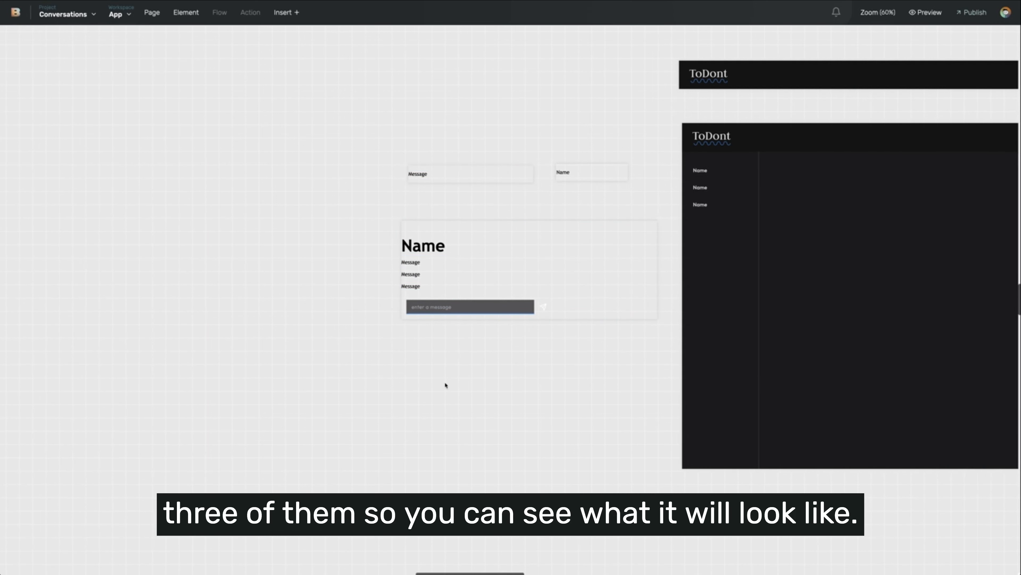
# Remove the preview display text from the Message element on the Conversation Message page
pyautogui.click(435, 172)
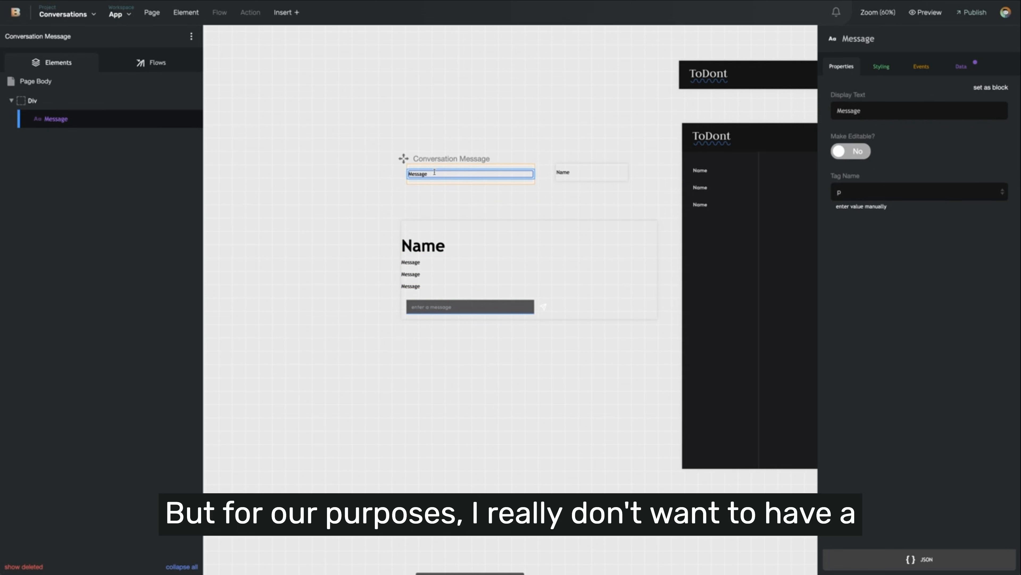
pyautogui.doubleClick(849, 116)
pyautogui.press('BackSpace')
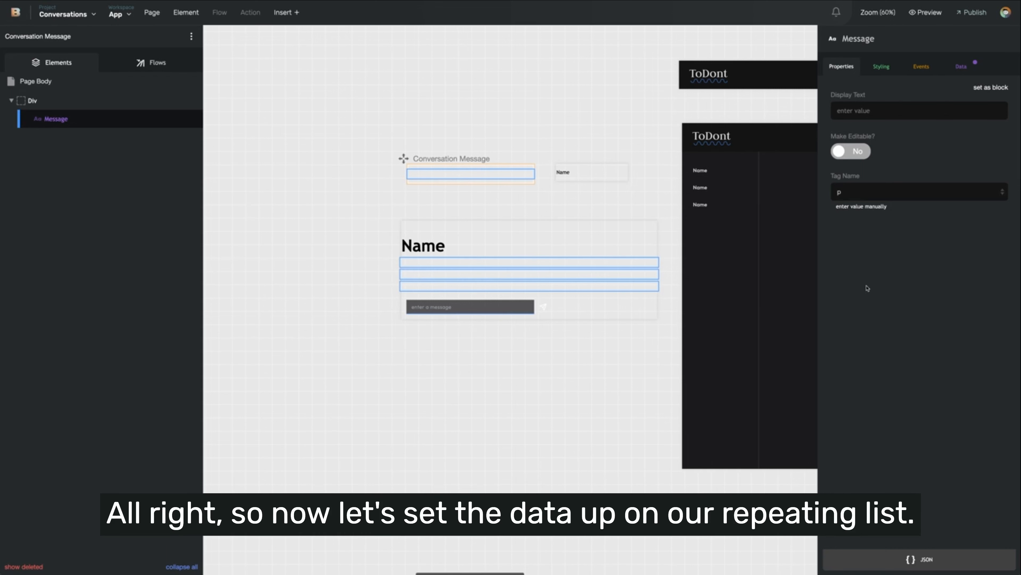
# Set up a collection list on the Repeating List that gets all fields from the Messages data collection
pyautogui.click(577, 284)
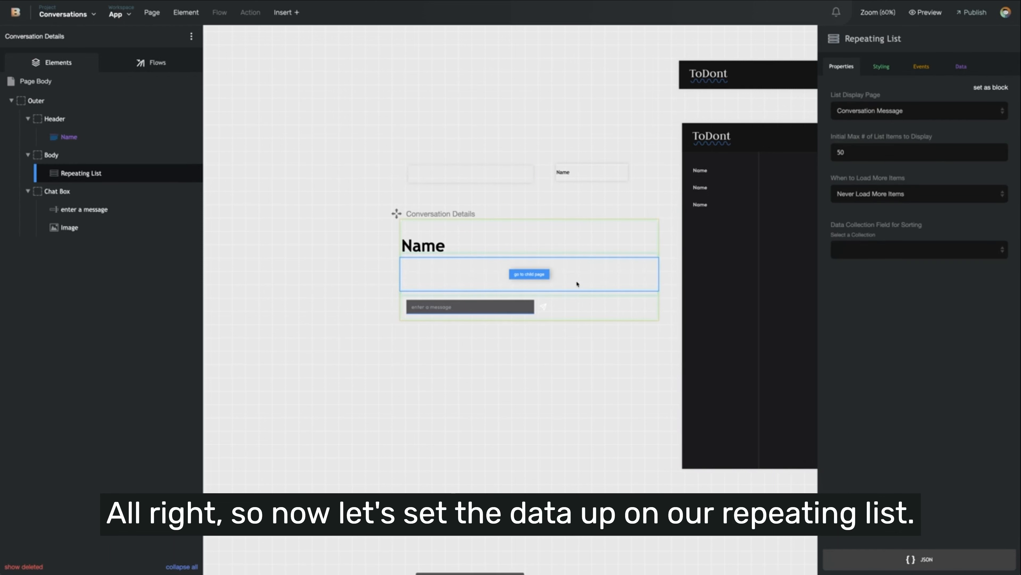
pyautogui.click(964, 67)
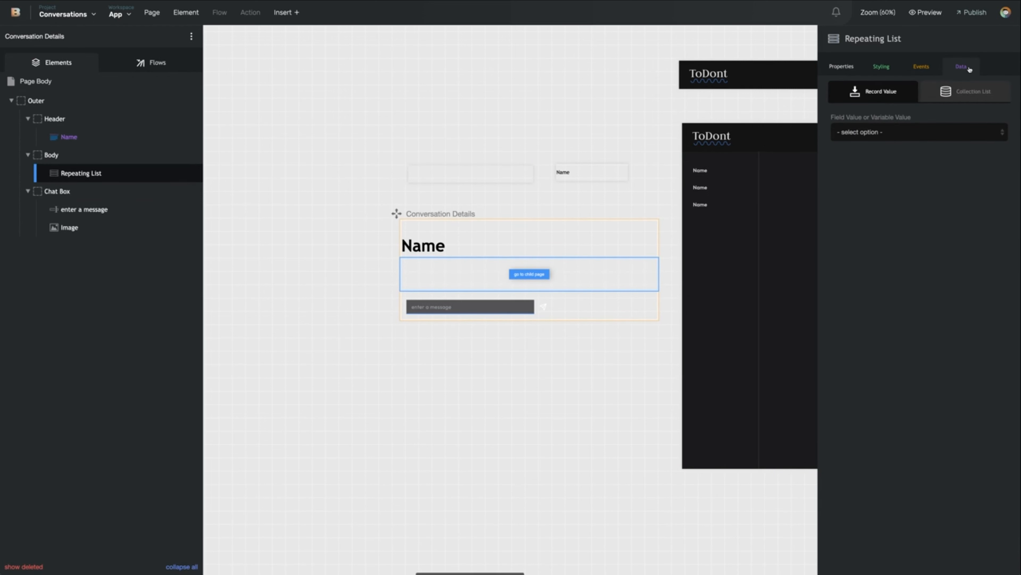
pyautogui.click(969, 92)
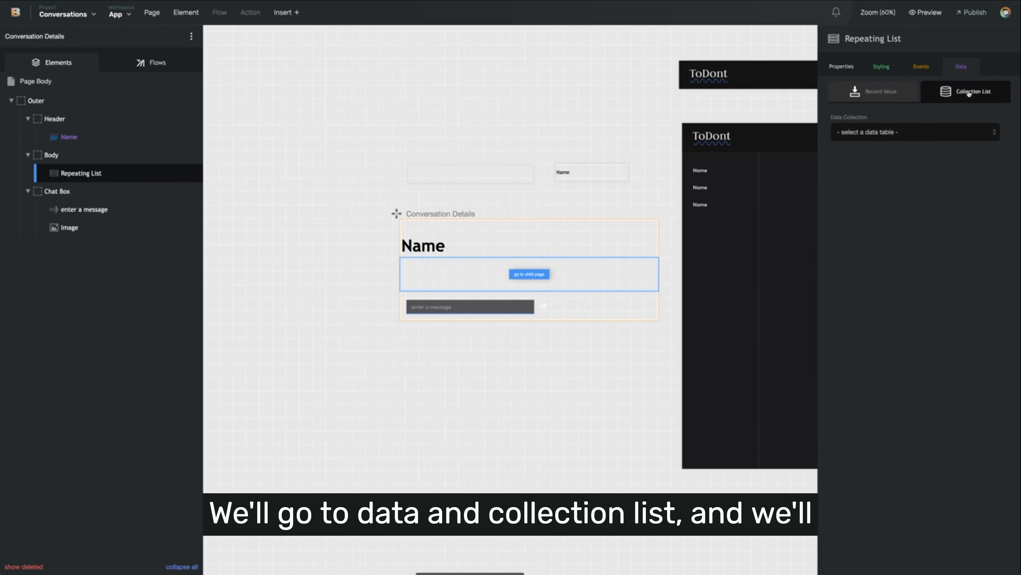
pyautogui.click(899, 132)
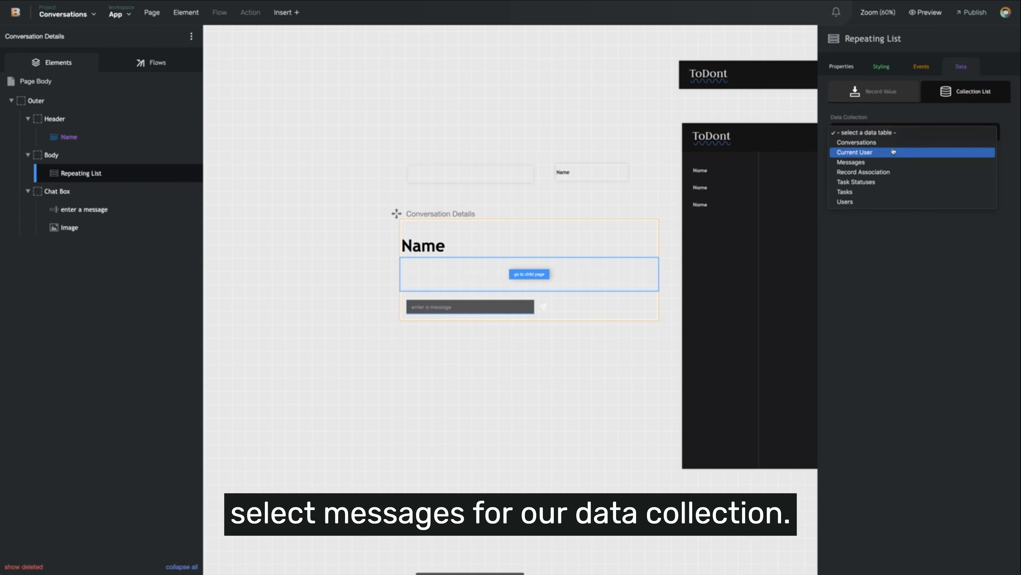
pyautogui.click(868, 162)
pyautogui.click(891, 172)
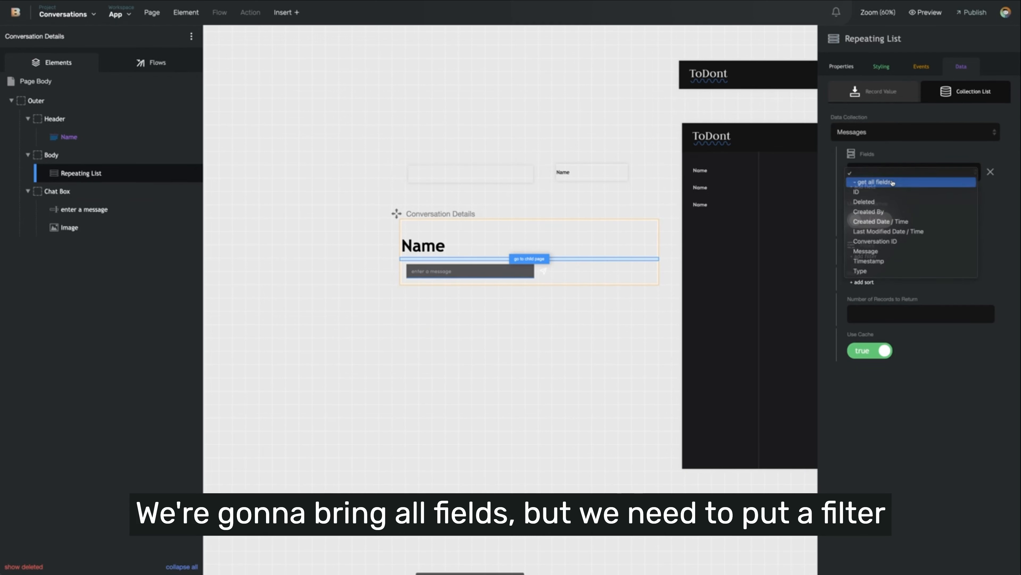
pyautogui.click(892, 183)
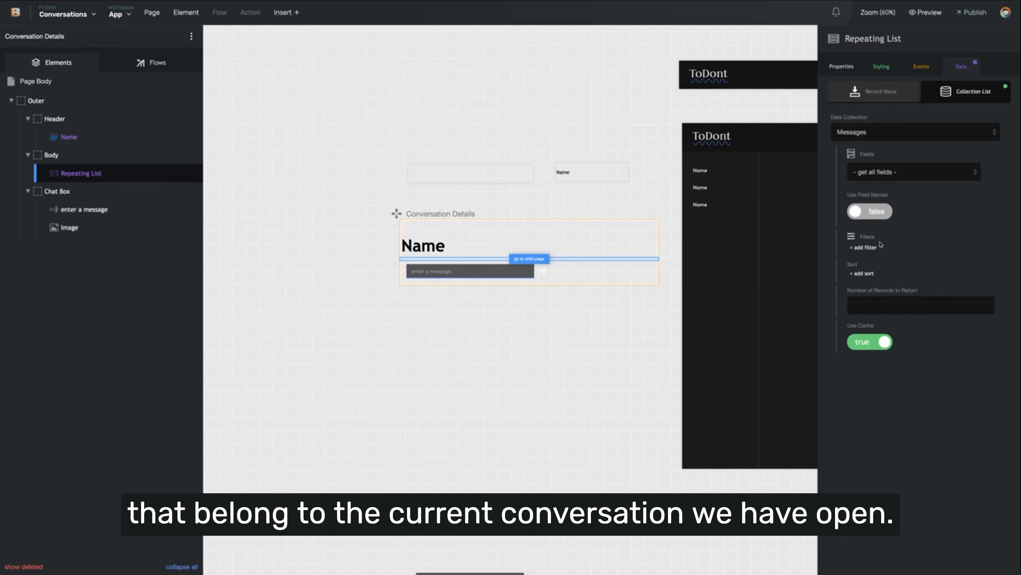
# Add an AND filter to the Messages list matching Conversation ID to the Current Record Field Value of the ID field in Conversations
pyautogui.click(865, 248)
pyautogui.click(879, 315)
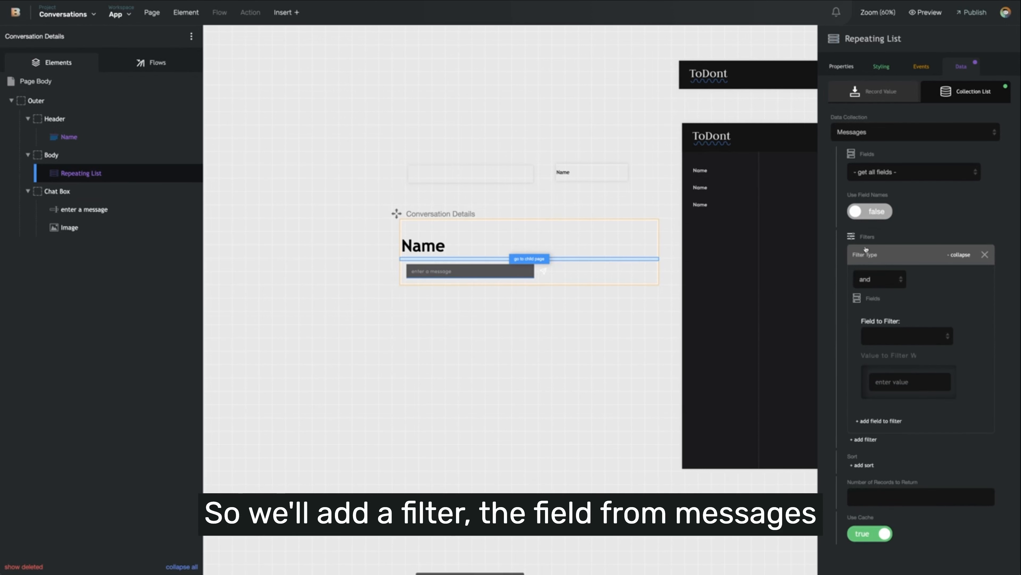
pyautogui.click(894, 336)
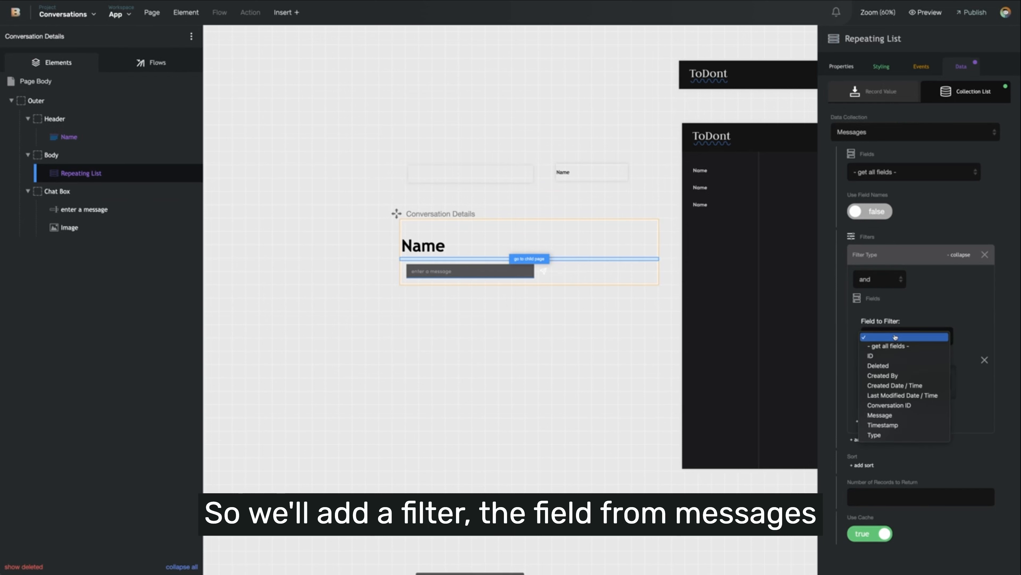
pyautogui.click(916, 406)
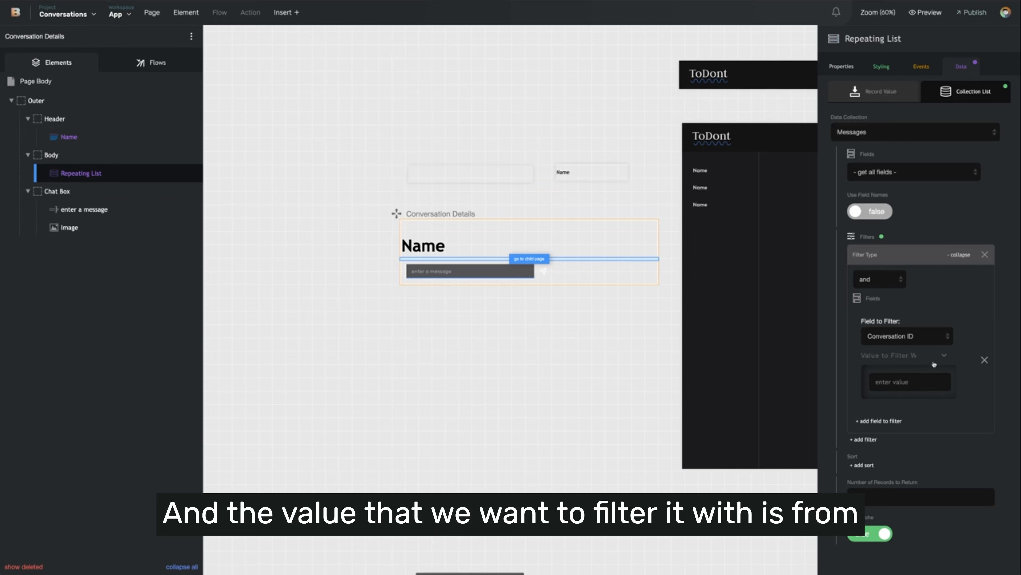
pyautogui.click(940, 356)
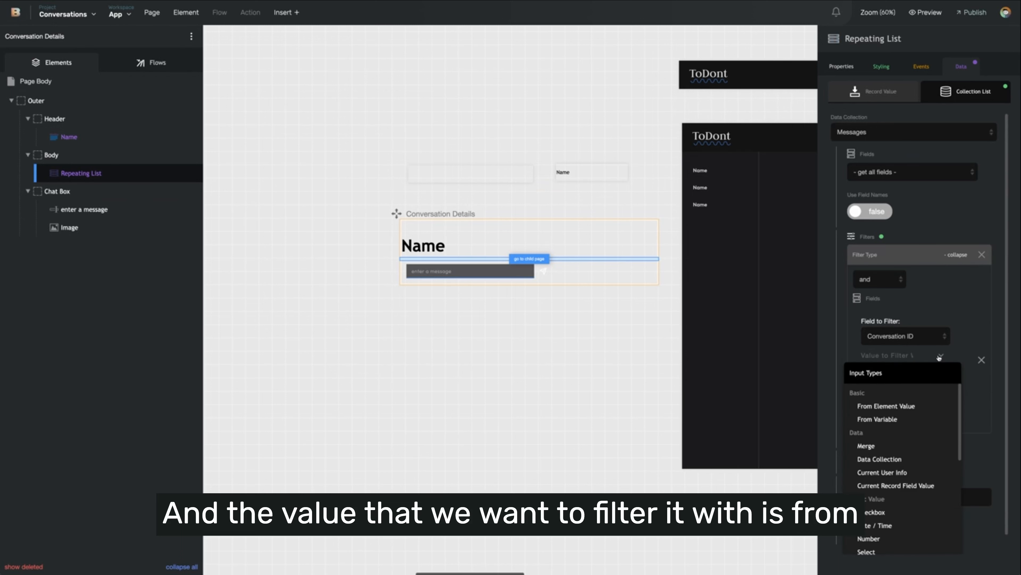
pyautogui.click(910, 486)
pyautogui.click(907, 396)
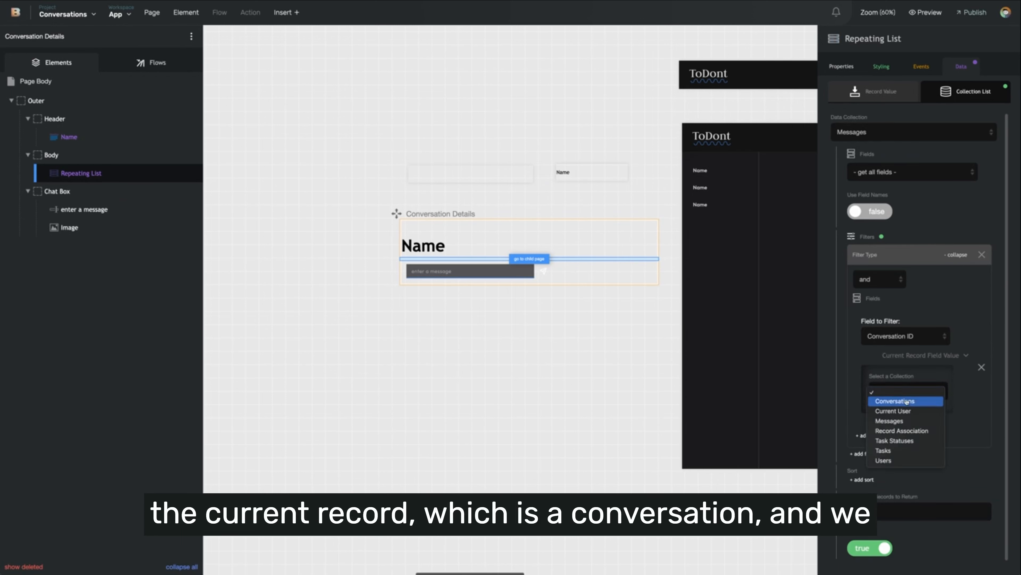
pyautogui.click(907, 404)
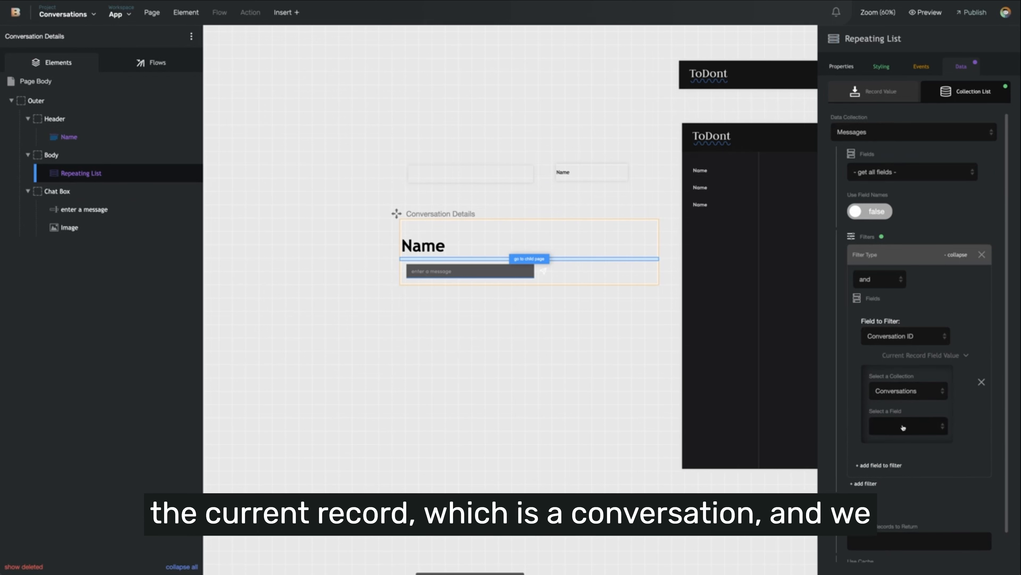
pyautogui.click(905, 425)
pyautogui.click(903, 467)
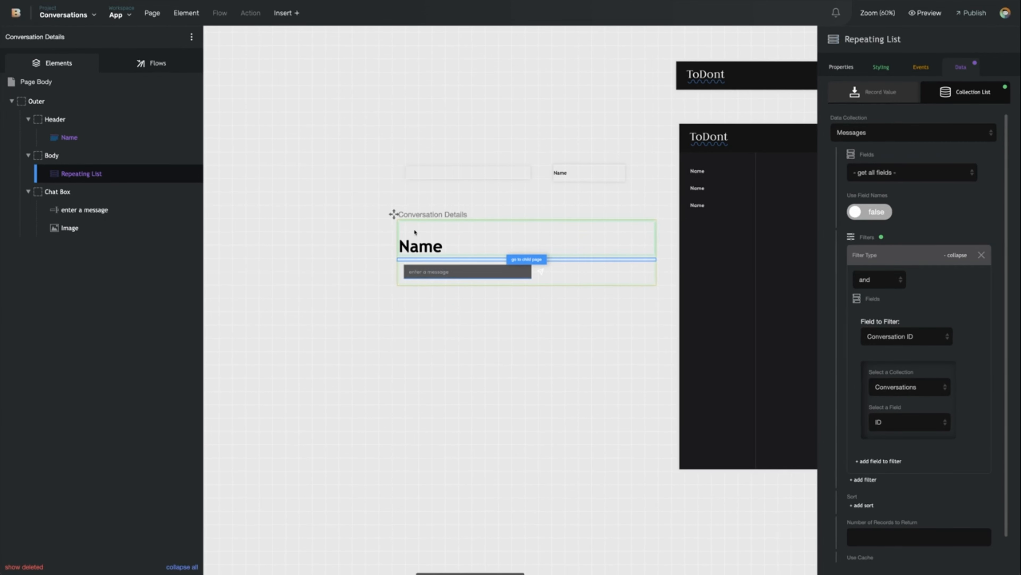
# Collapse the filter and add an ascending sort by Timestamp to the Messages list
pyautogui.click(903, 257)
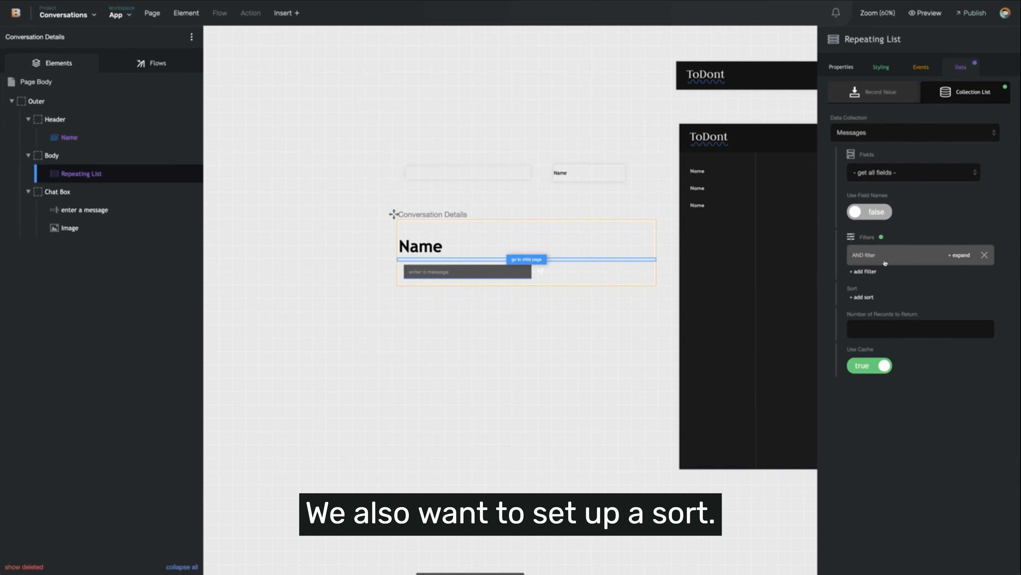
pyautogui.click(869, 297)
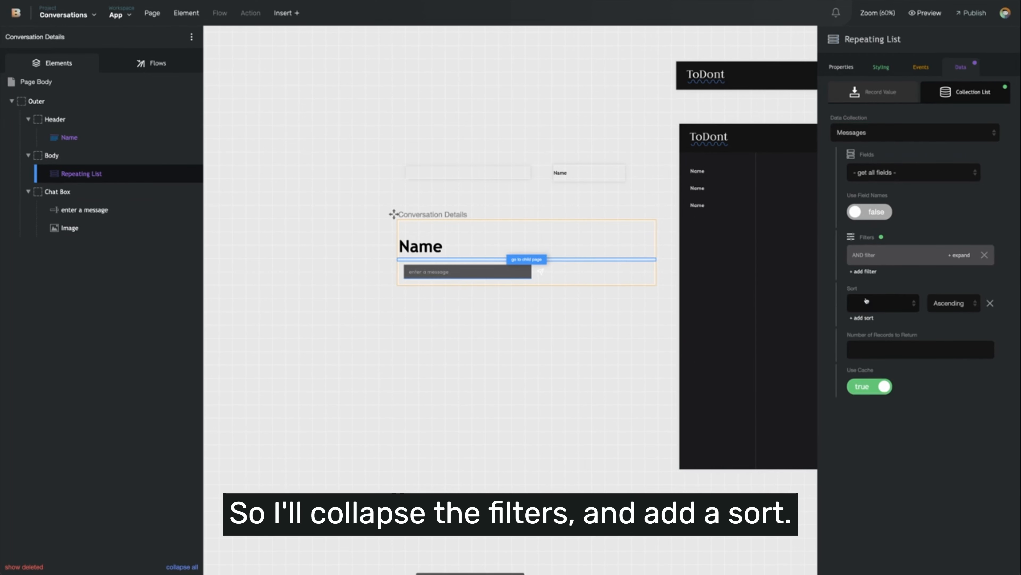
pyautogui.click(897, 303)
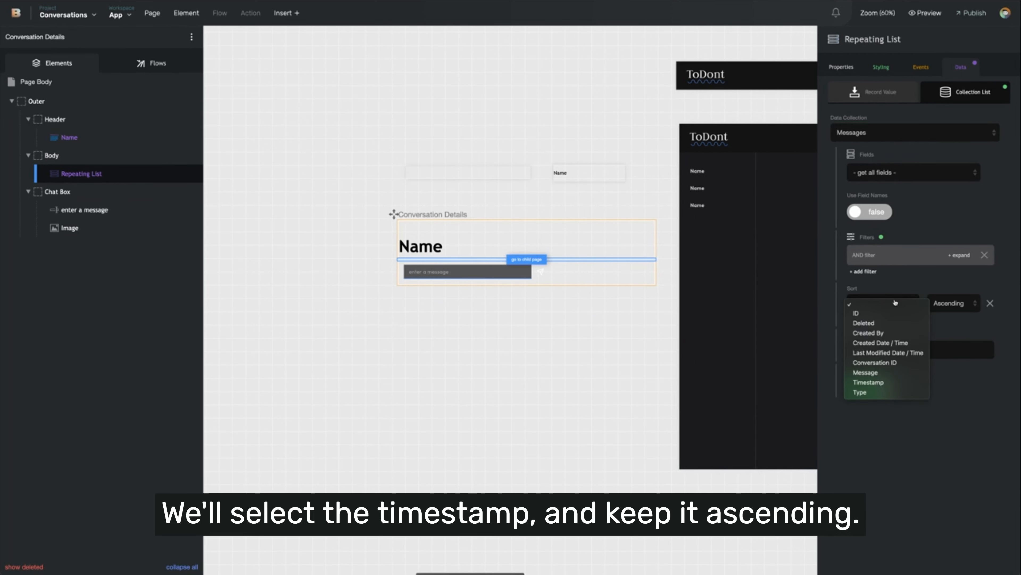
pyautogui.click(890, 381)
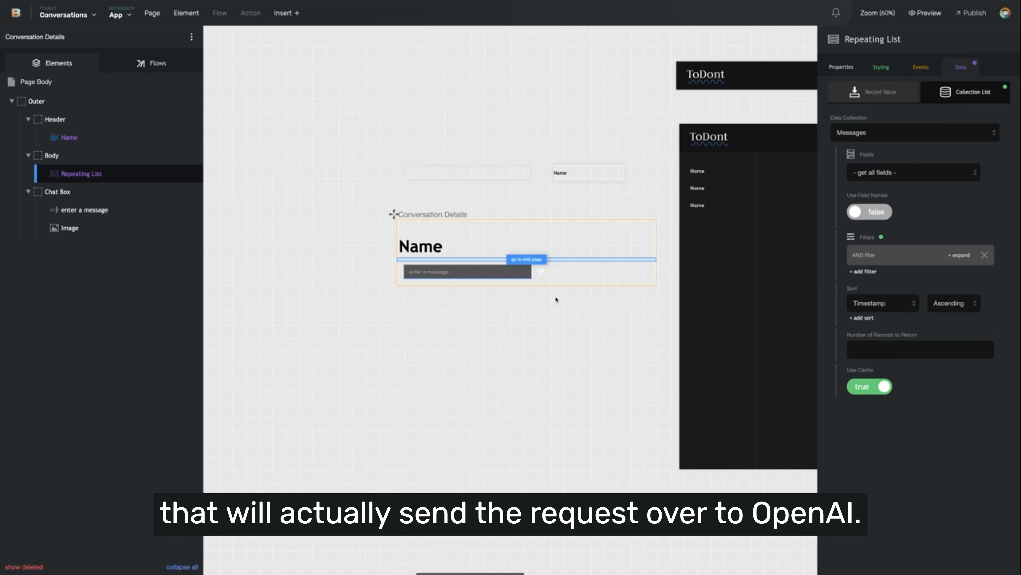
# Create a new flow named Send Message on the click event of the send icon image in the Chat Box
pyautogui.click(541, 274)
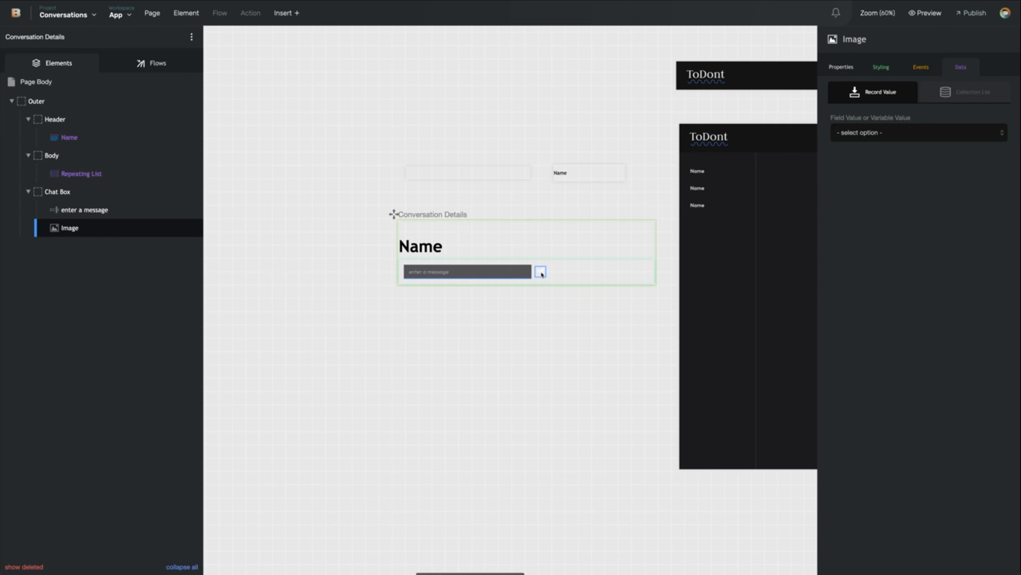
pyautogui.click(922, 75)
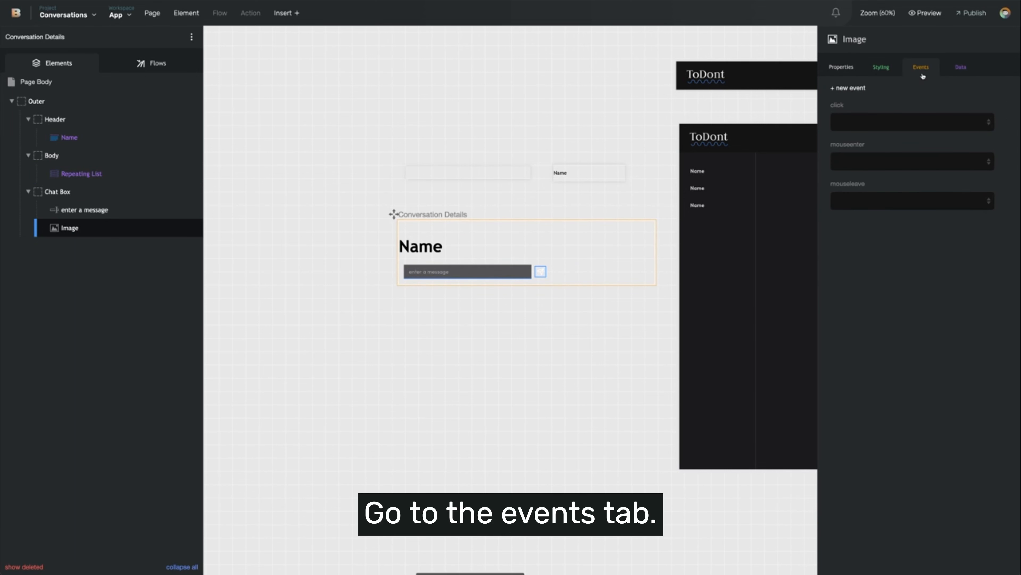
pyautogui.click(888, 122)
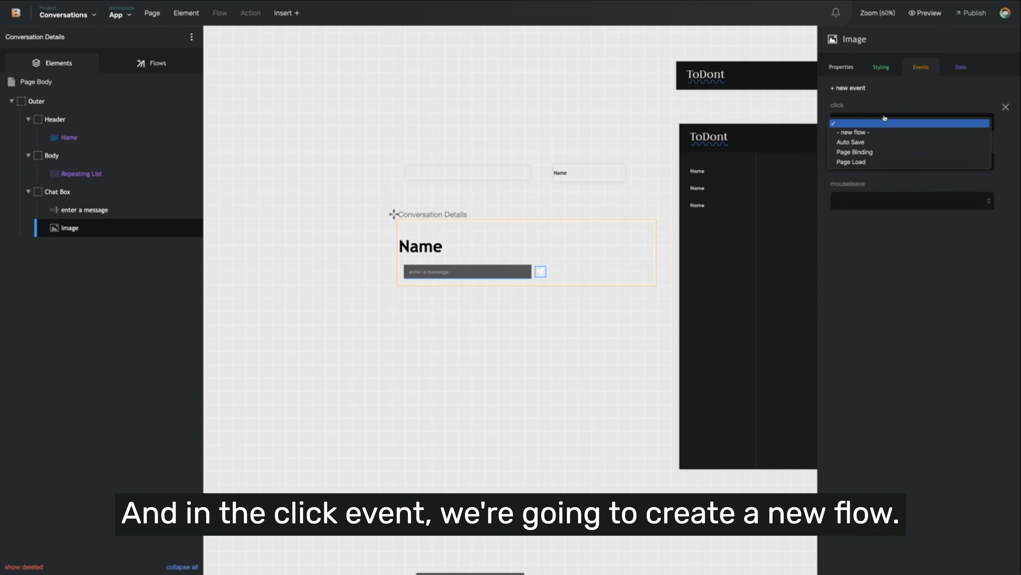
pyautogui.click(882, 135)
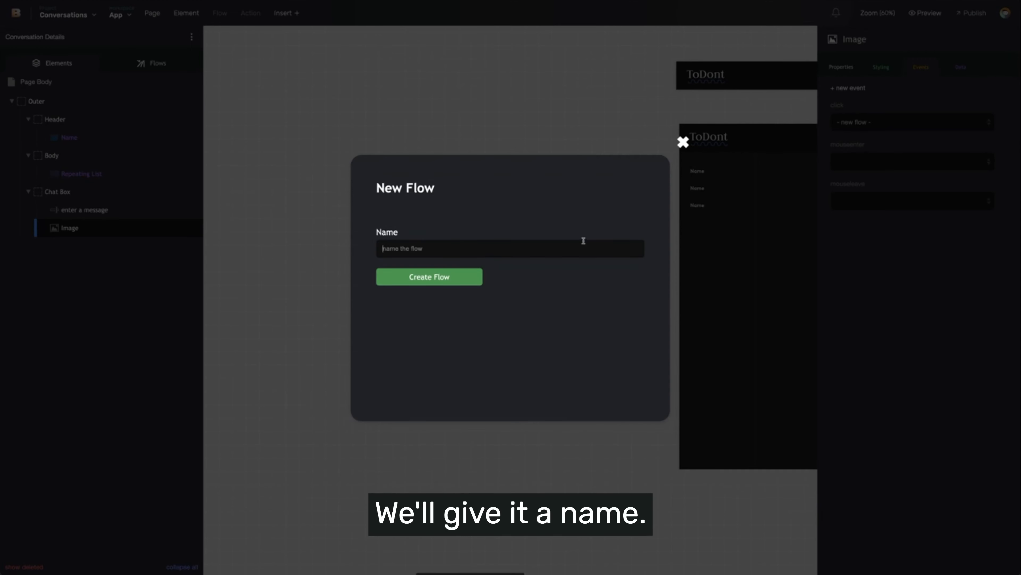
pyautogui.write('Send Message')
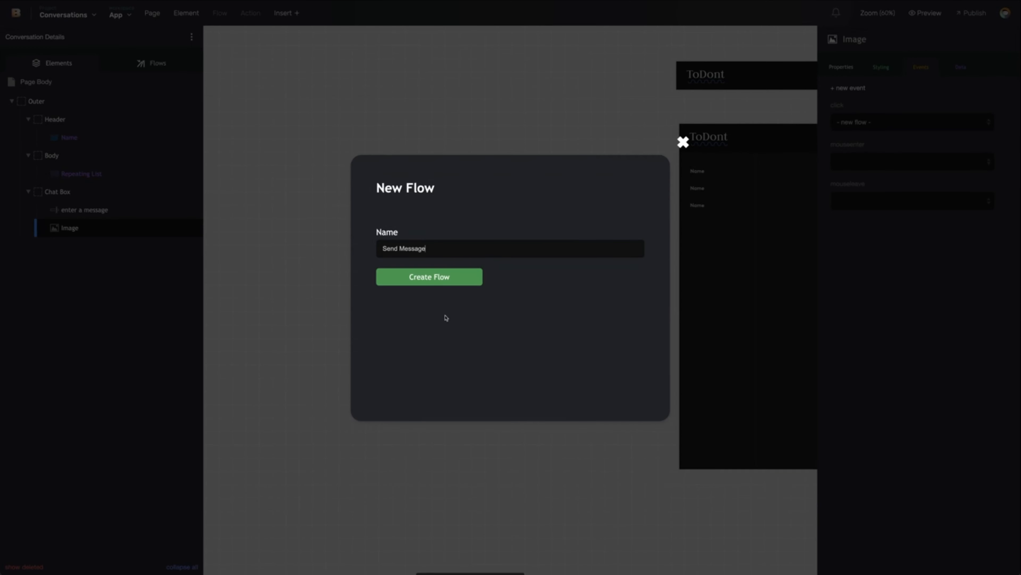
pyautogui.click(447, 279)
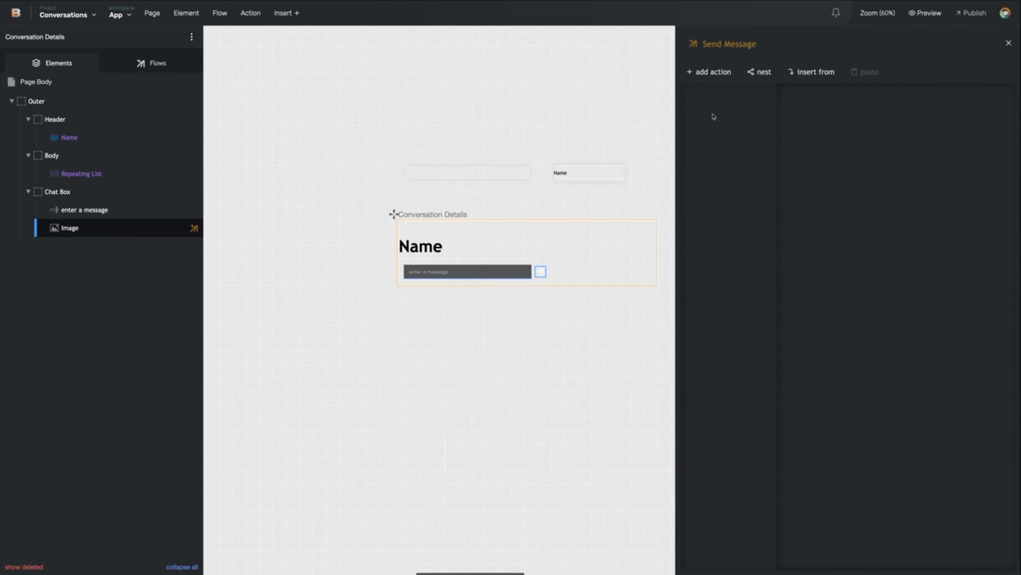
# Add the Open AI - Chat action to the Send Message flow
pyautogui.click(712, 72)
pyautogui.write('chat')
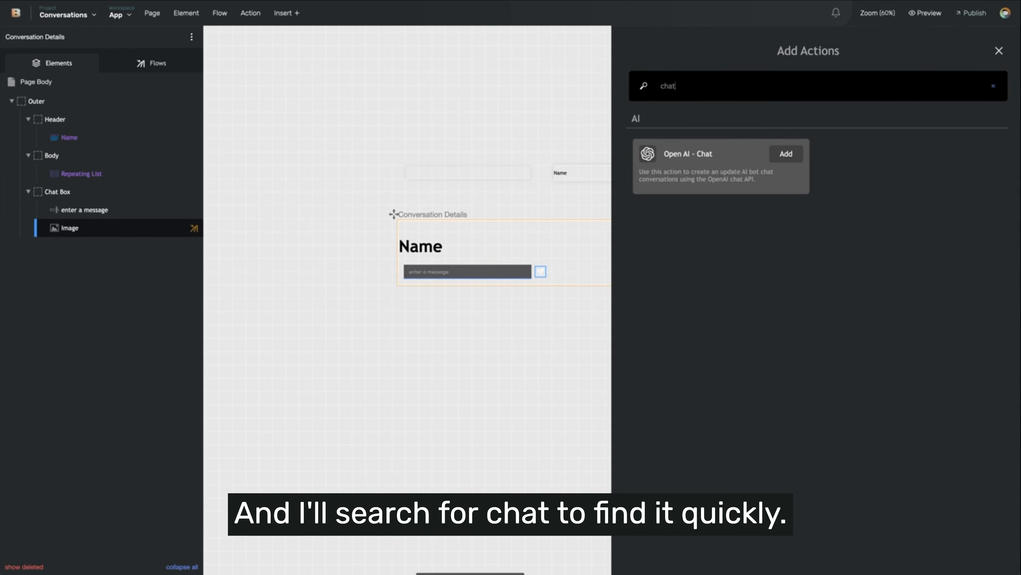
pyautogui.click(786, 153)
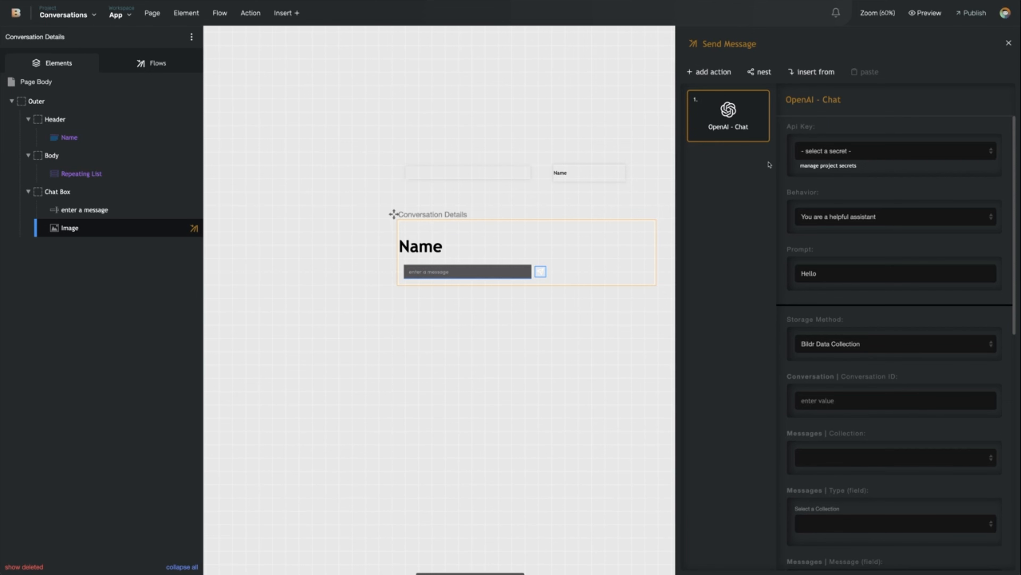
# Create a project secret named OpenAI and select it as the chat action's Api Key
pyautogui.click(807, 168)
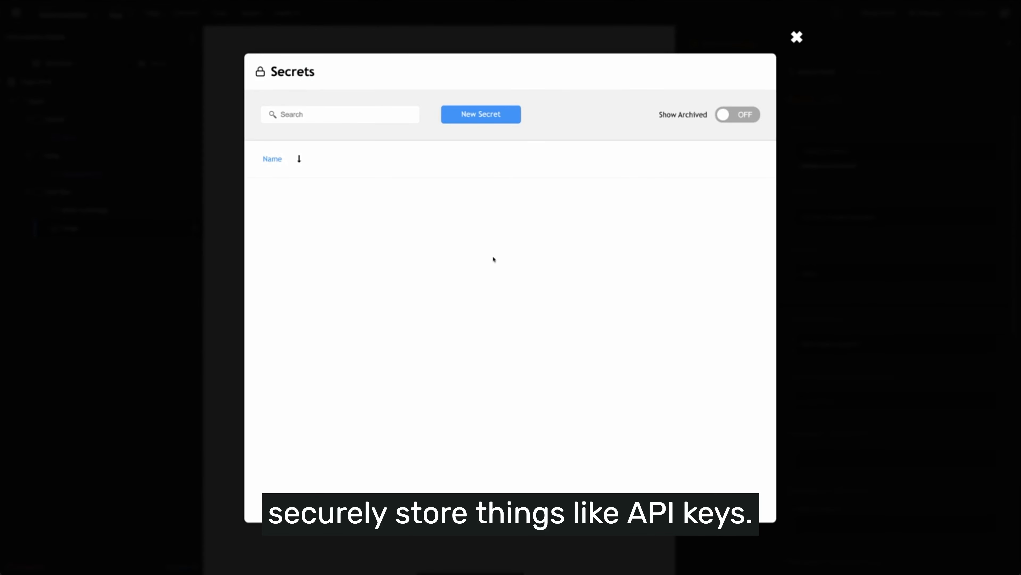
pyautogui.click(484, 117)
pyautogui.write('OpenAI')
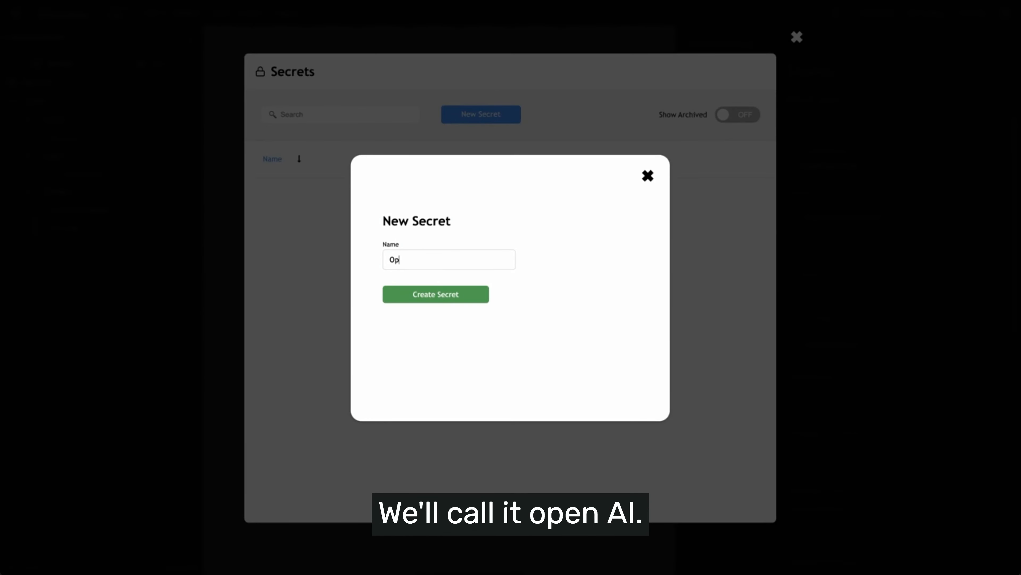
pyautogui.click(431, 295)
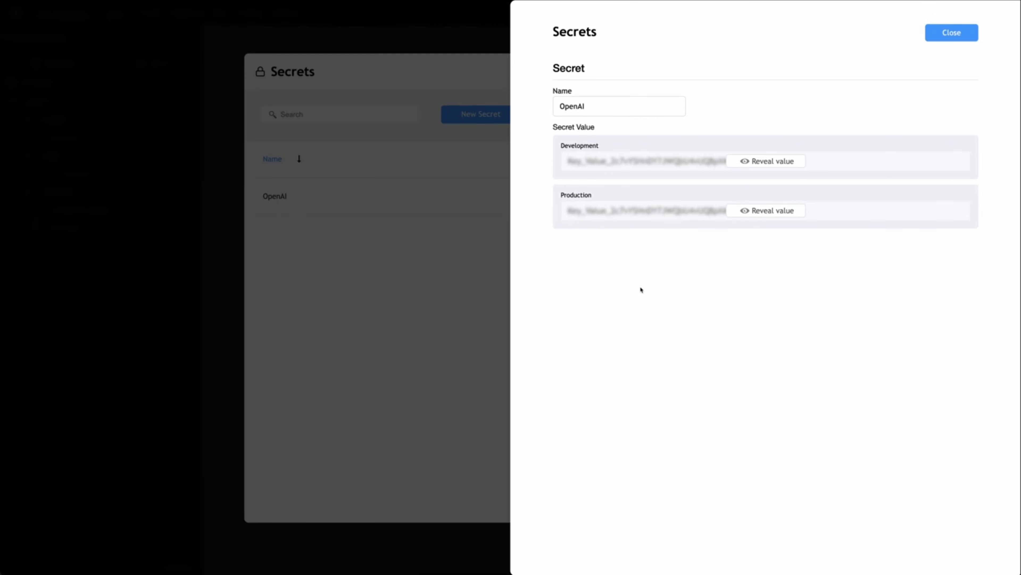
pyautogui.click(950, 35)
pyautogui.click(927, 108)
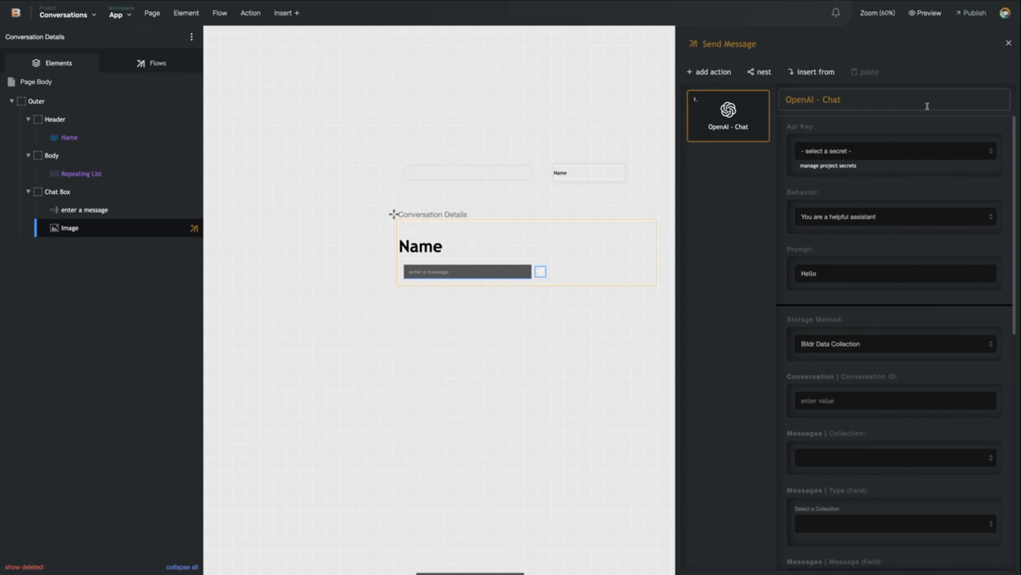
pyautogui.click(840, 151)
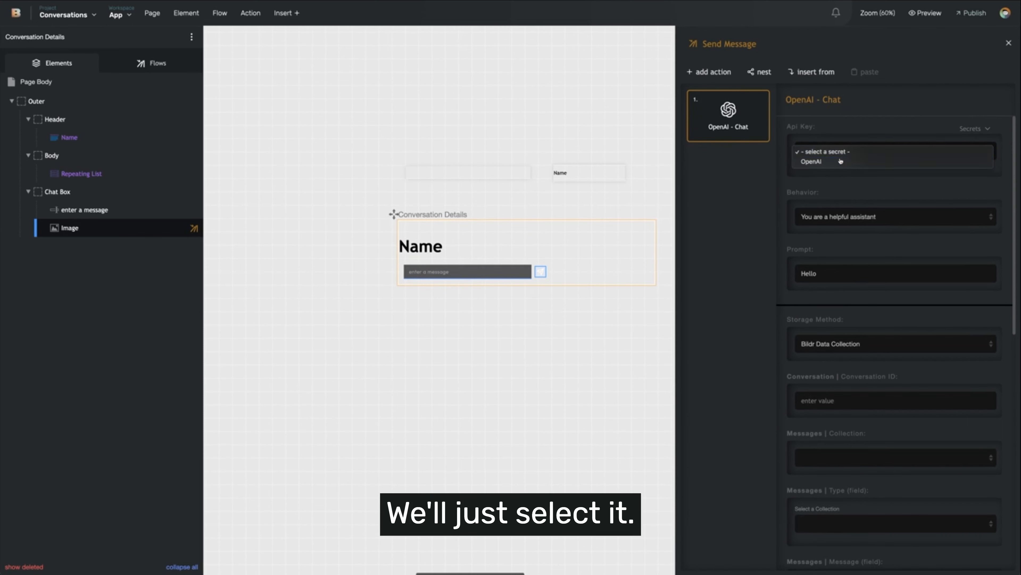
pyautogui.click(840, 161)
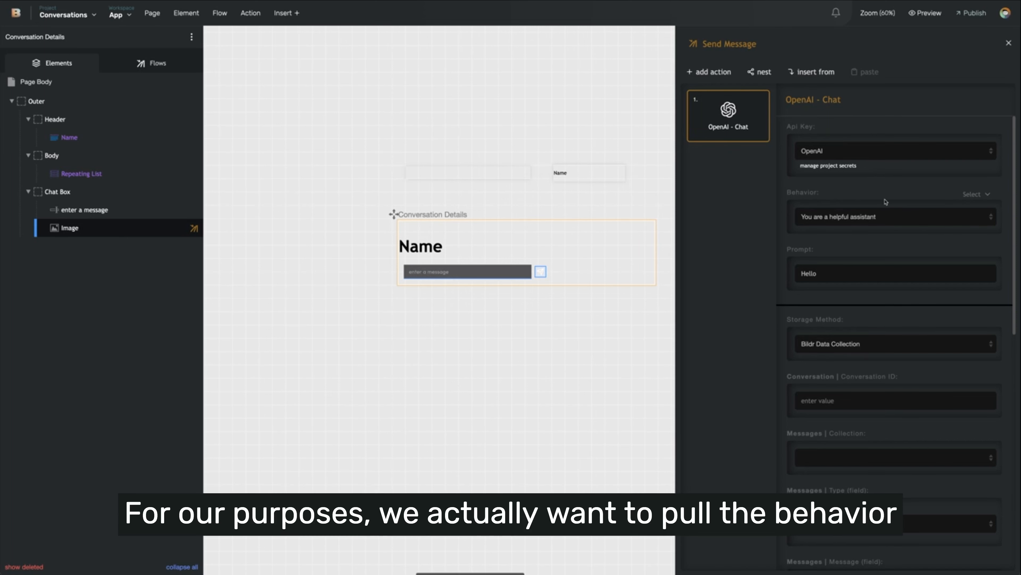
# Set the chat action's Behavior to the Current Record Field Value of the Initial Behavior field in Conversations
pyautogui.click(972, 195)
pyautogui.click(952, 307)
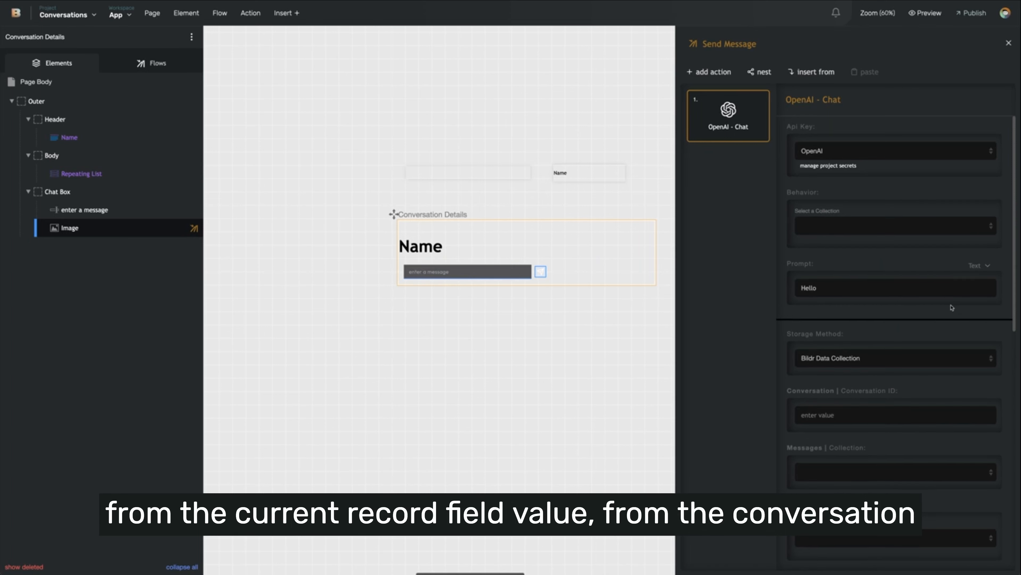
pyautogui.click(860, 233)
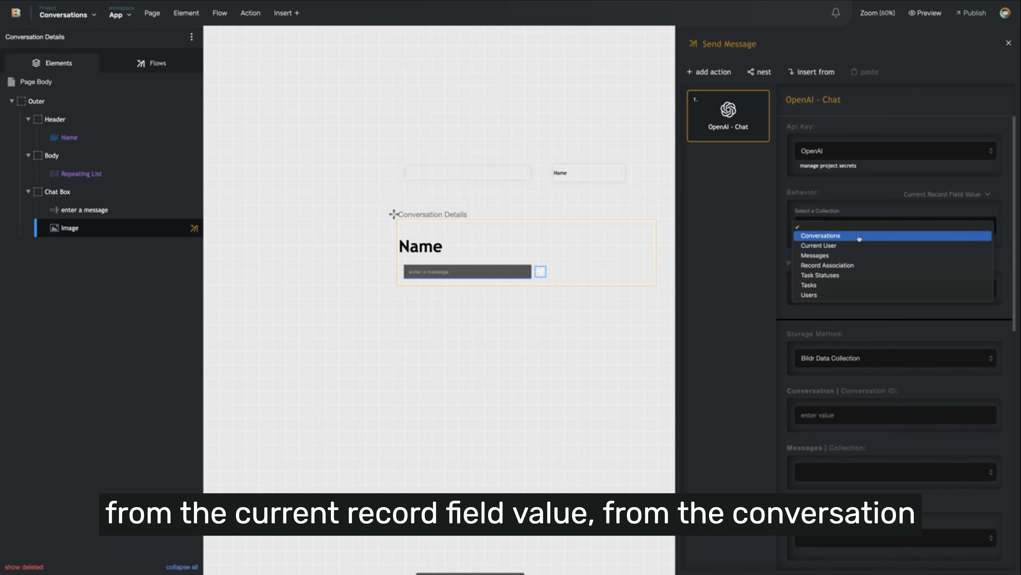
pyautogui.click(860, 234)
pyautogui.click(851, 260)
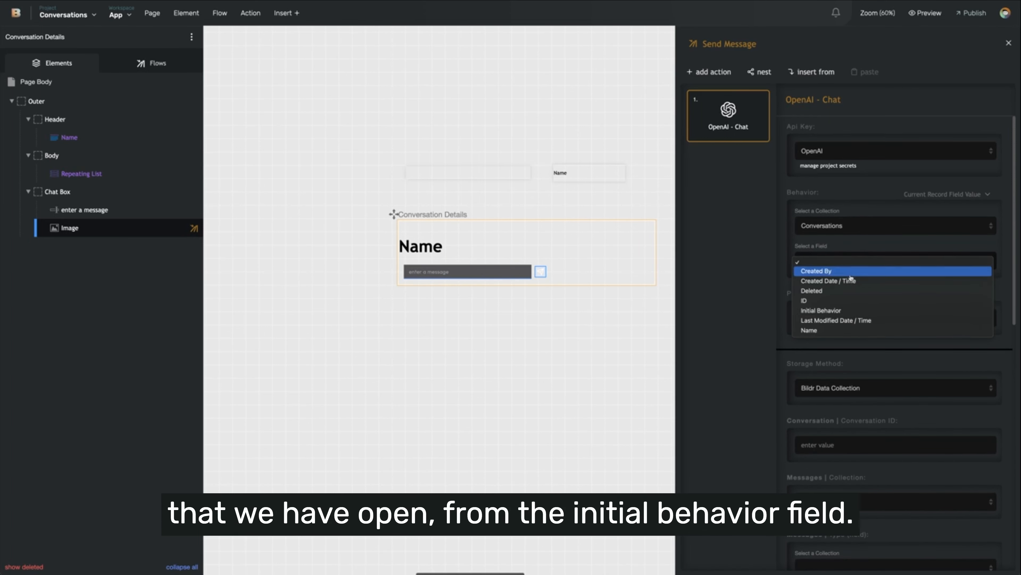
pyautogui.click(849, 310)
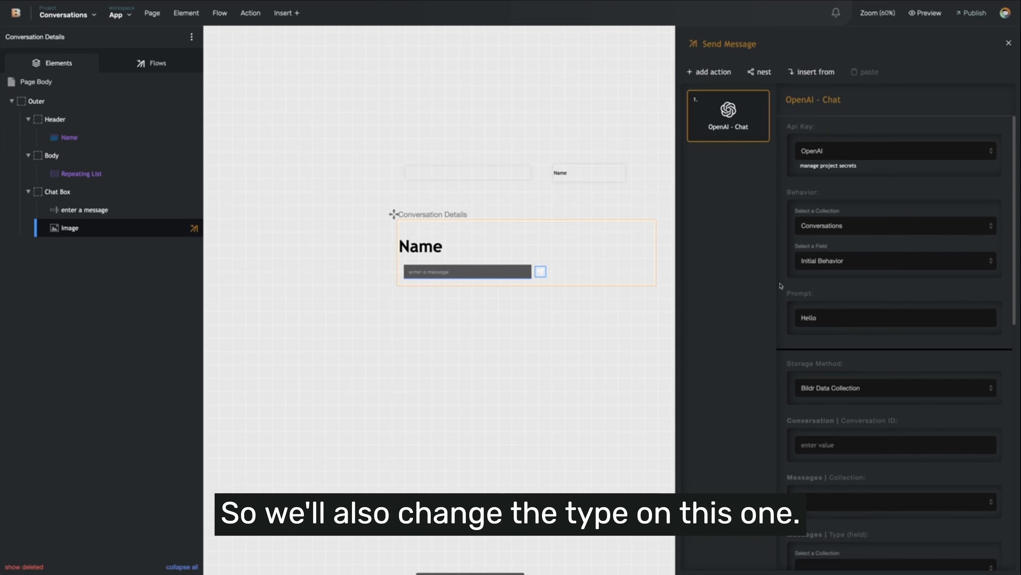
# Set the chat action's Prompt to the element value of the "enter a message" input on the current page
pyautogui.click(978, 296)
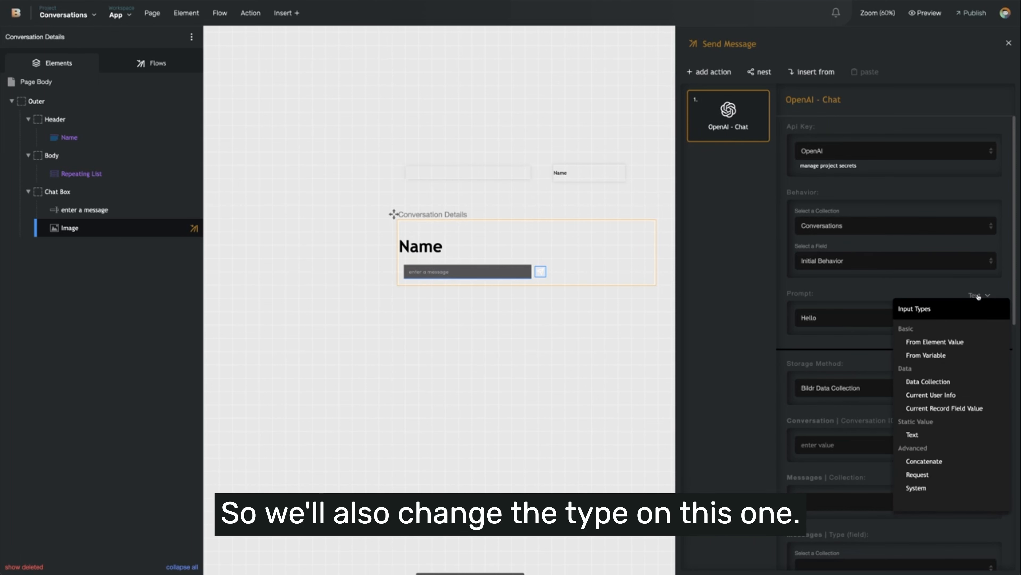
pyautogui.click(956, 343)
pyautogui.click(900, 360)
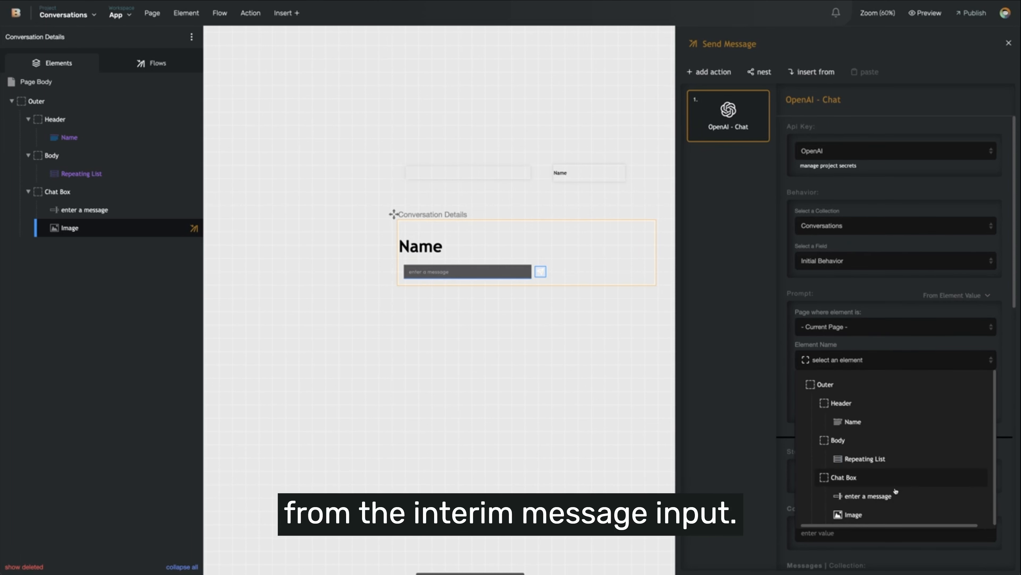
pyautogui.click(895, 499)
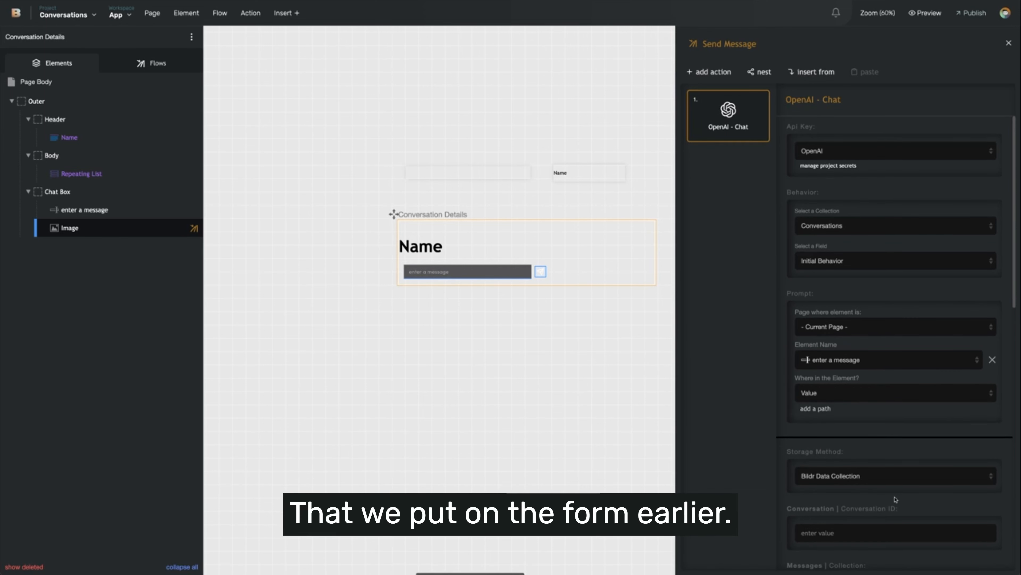
# Choose Bildr Data Collection as the chat action's Storage Method
pyautogui.scroll(-5, 783, 428)
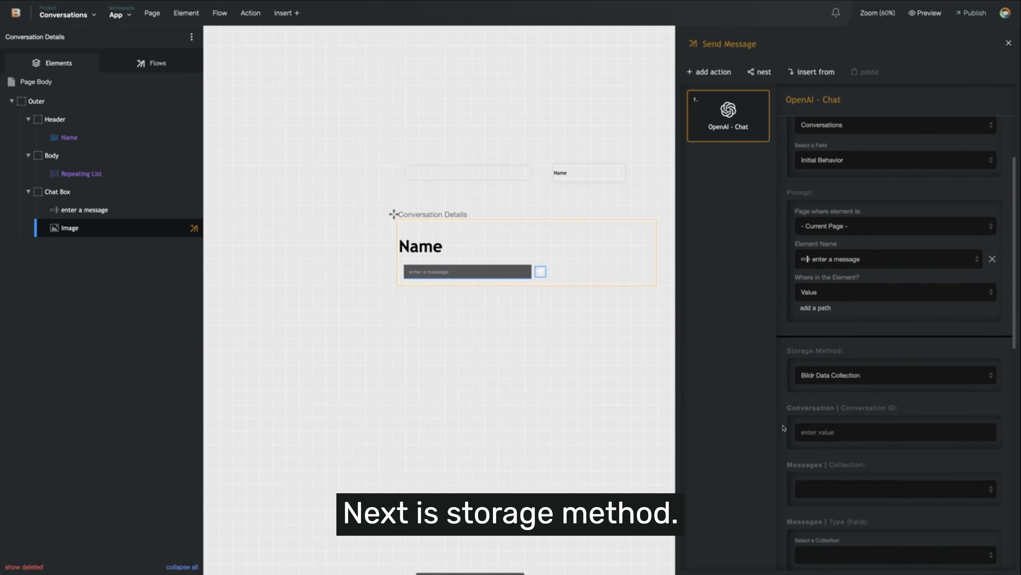
pyautogui.scroll(-1, 784, 428)
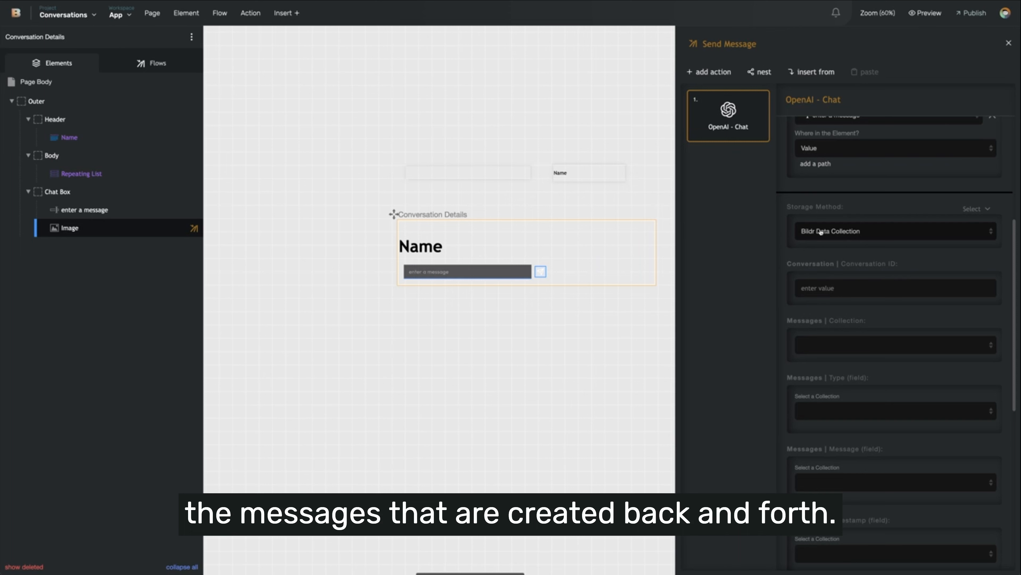
pyautogui.click(866, 233)
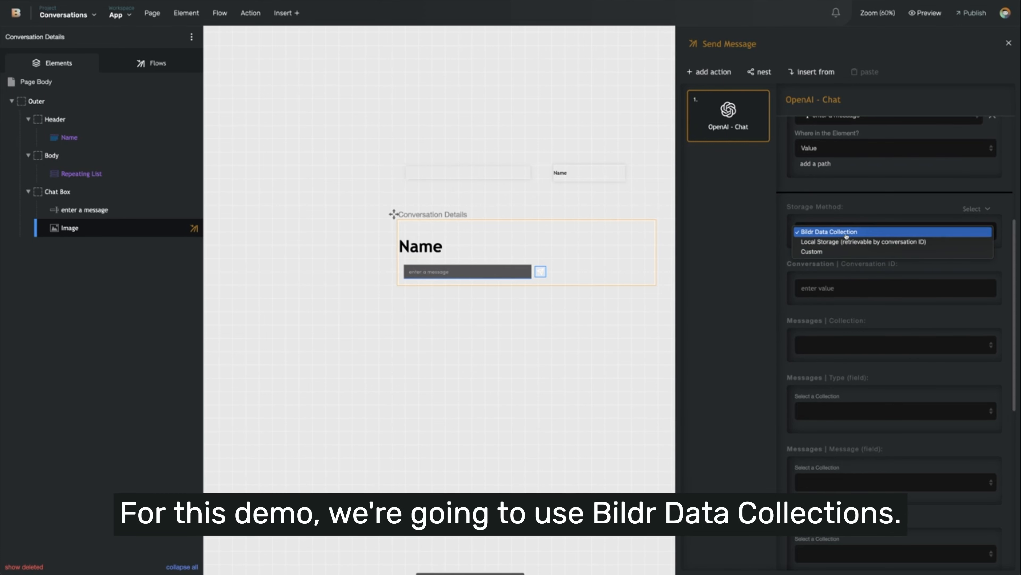
pyautogui.click(794, 236)
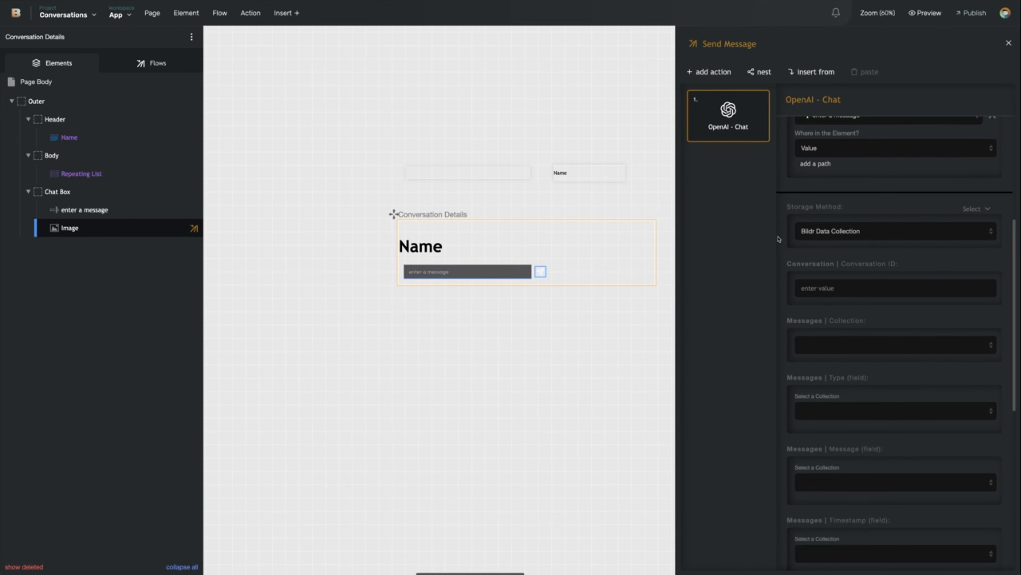
# Set the chat action's Conversation ID to the Current Record Field Value of the ID field in Conversations
pyautogui.scroll(-3, 778, 296)
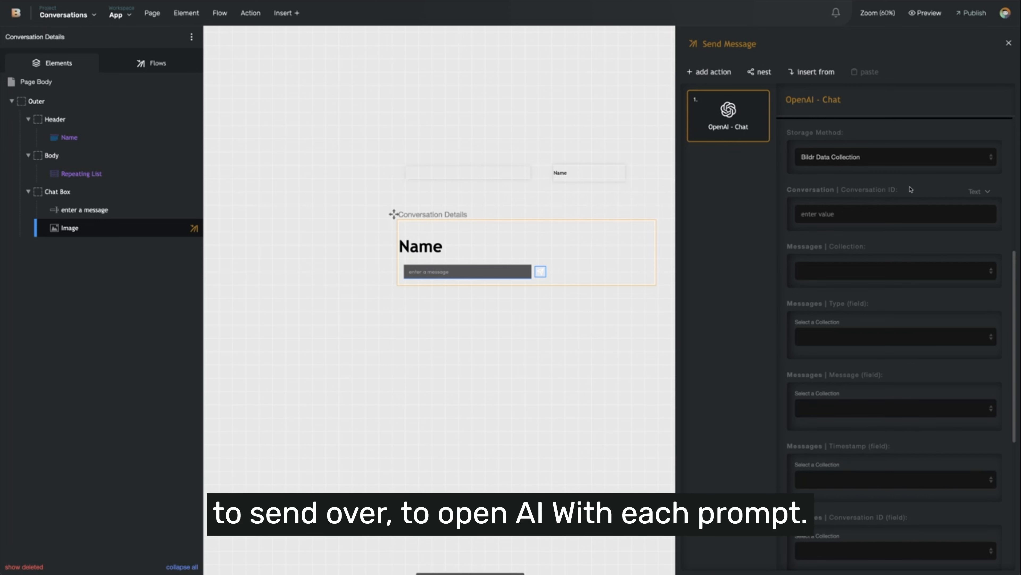
pyautogui.scroll(5, 913, 189)
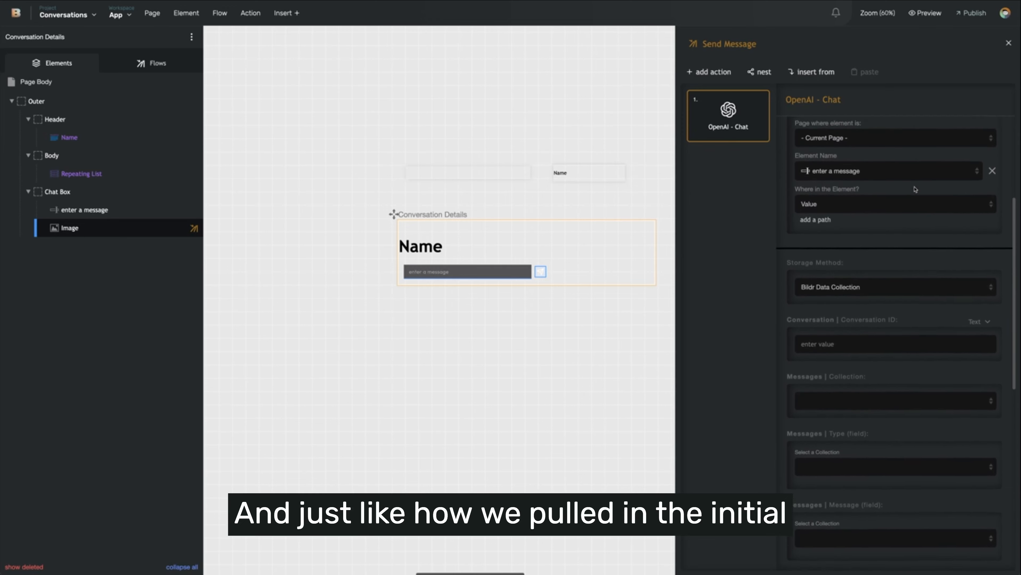
pyautogui.scroll(2, 915, 189)
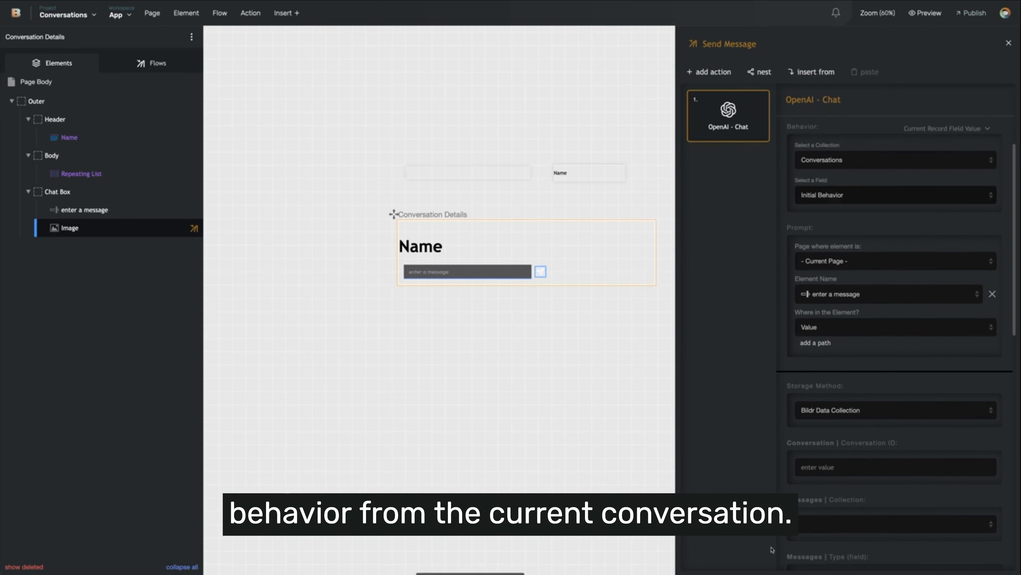
pyautogui.scroll(-6, 856, 308)
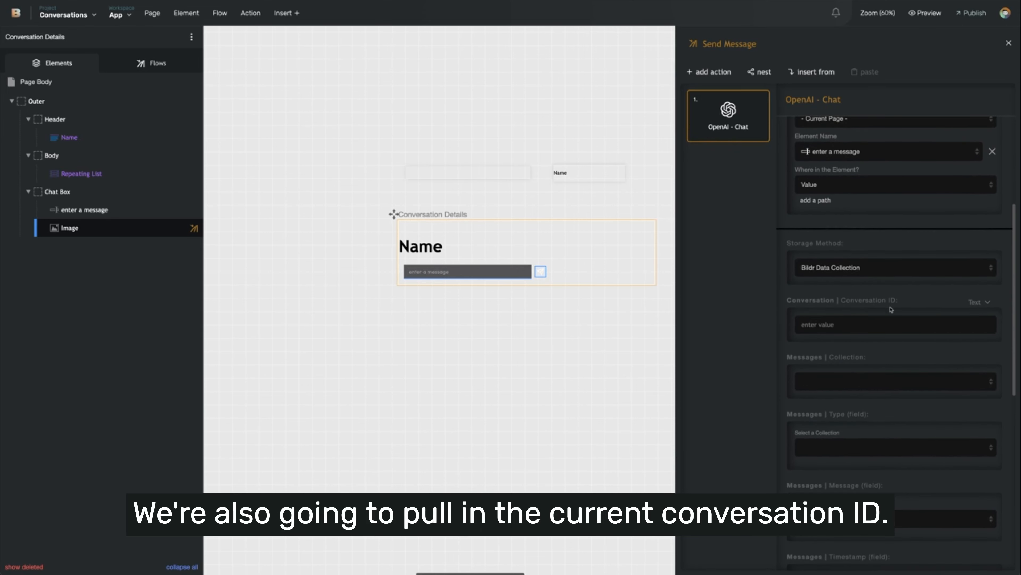
pyautogui.click(977, 305)
pyautogui.click(972, 303)
pyautogui.click(974, 303)
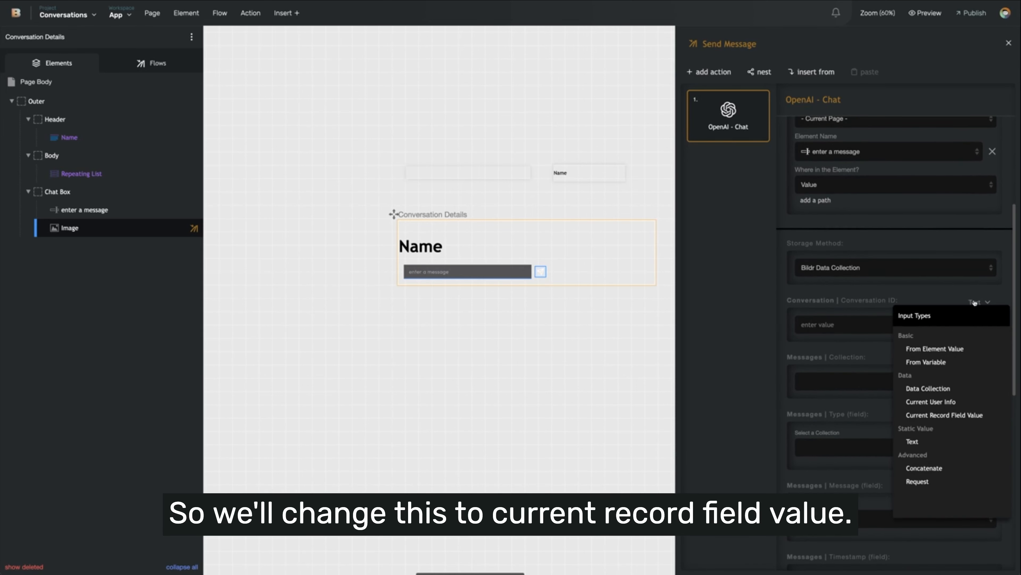
pyautogui.click(957, 416)
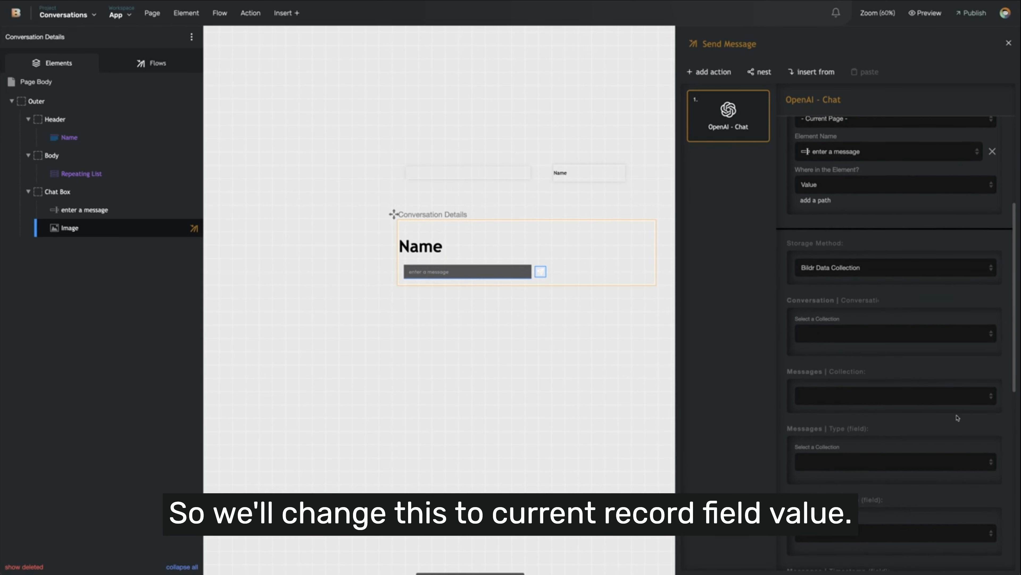
pyautogui.click(888, 337)
pyautogui.click(823, 343)
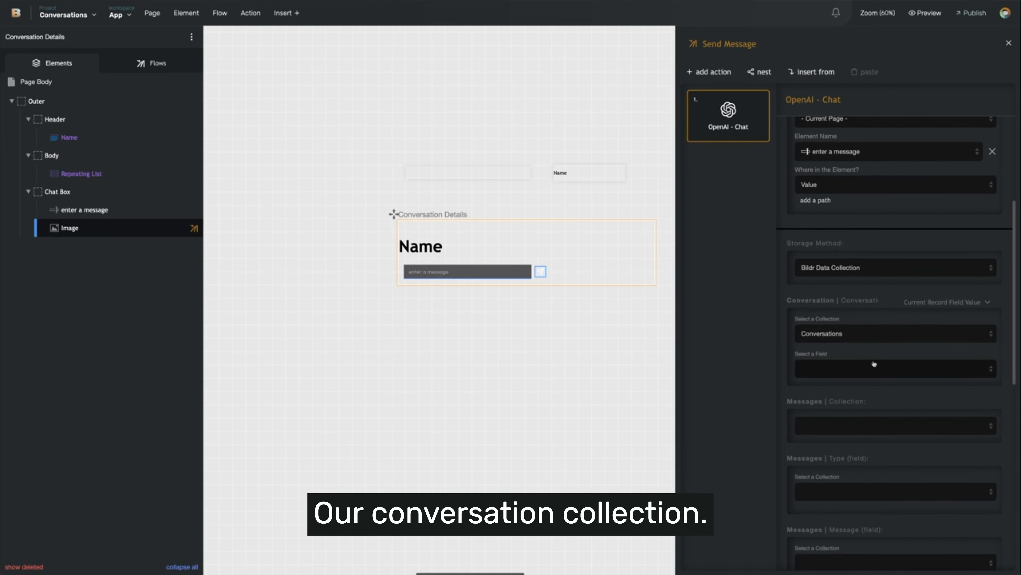
pyautogui.click(875, 365)
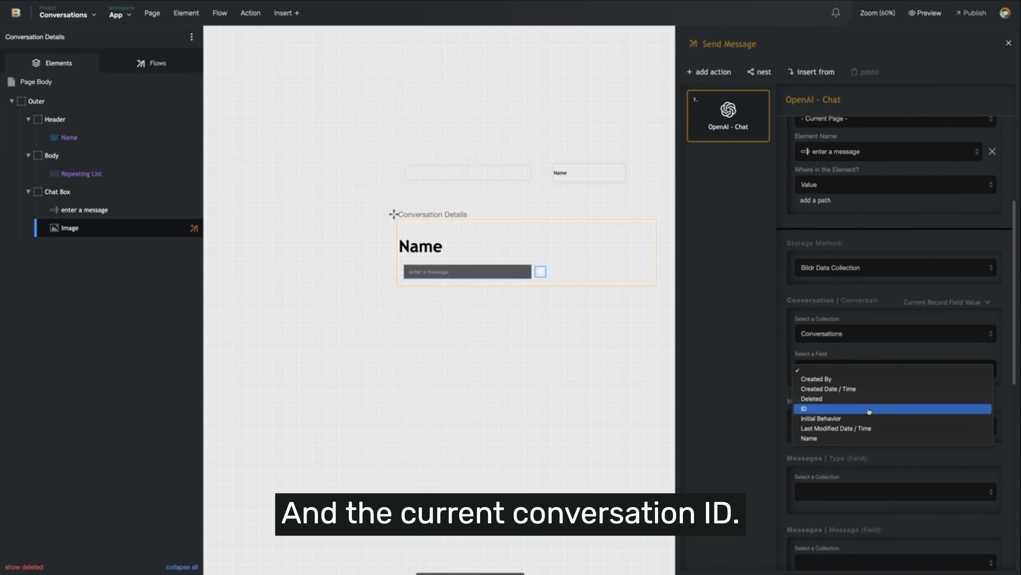
pyautogui.click(869, 409)
pyautogui.scroll(-4, 783, 386)
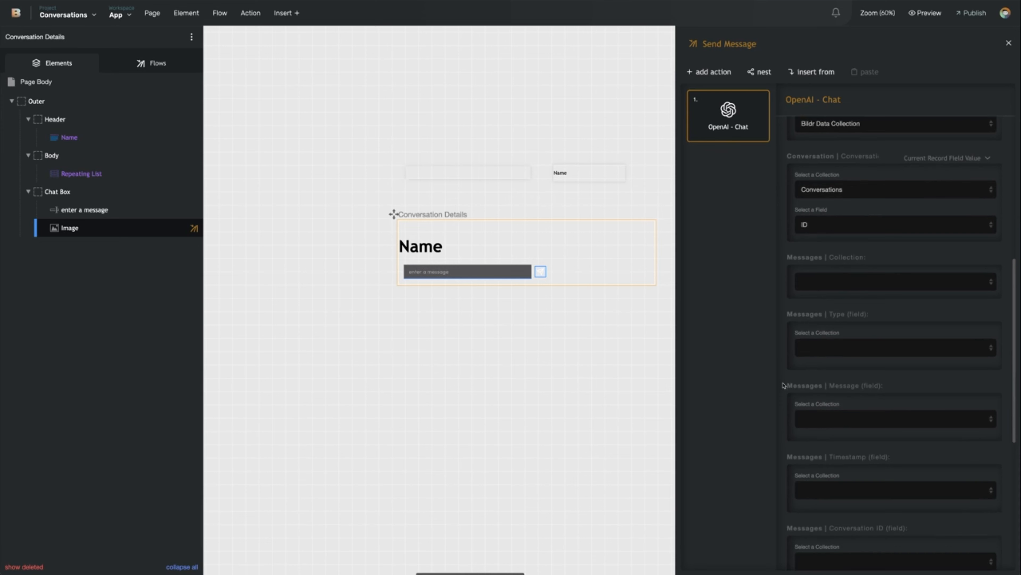
pyautogui.scroll(-1, 782, 386)
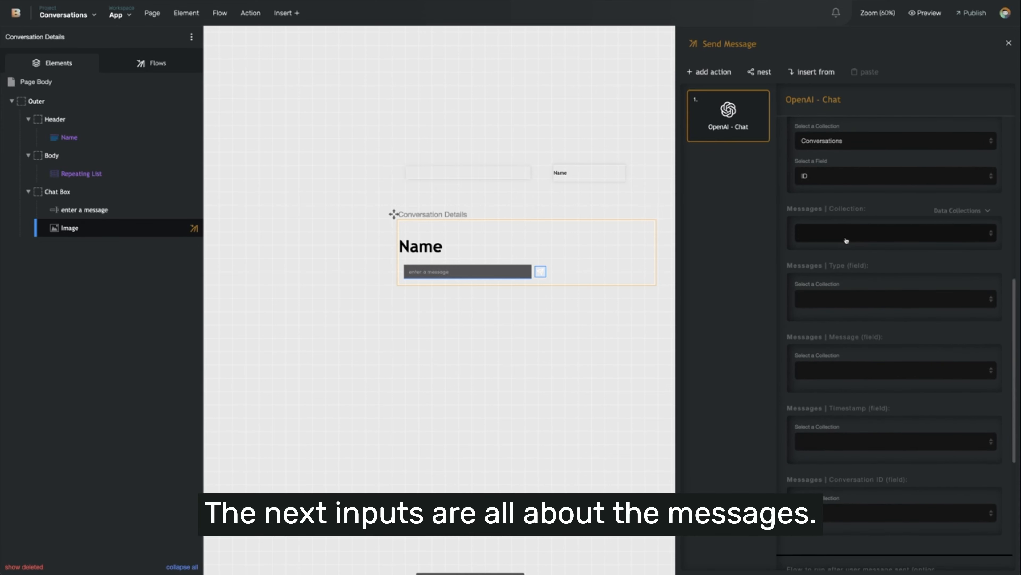
# Choose Messages as the chat action's Messages collection and as the collection for its Type, Message, Timestamp and Conversation ID mappings
pyautogui.click(860, 235)
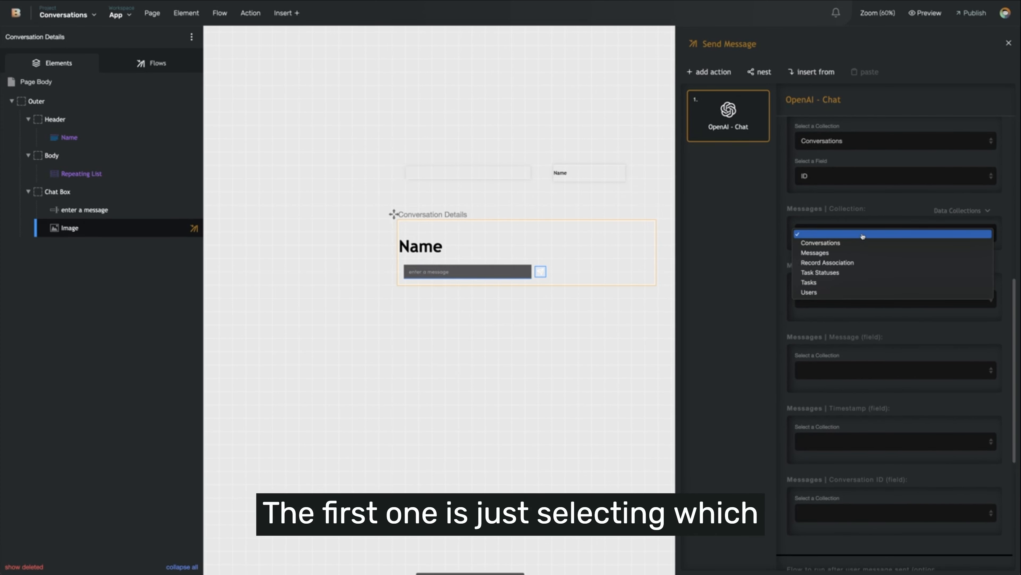
pyautogui.click(835, 254)
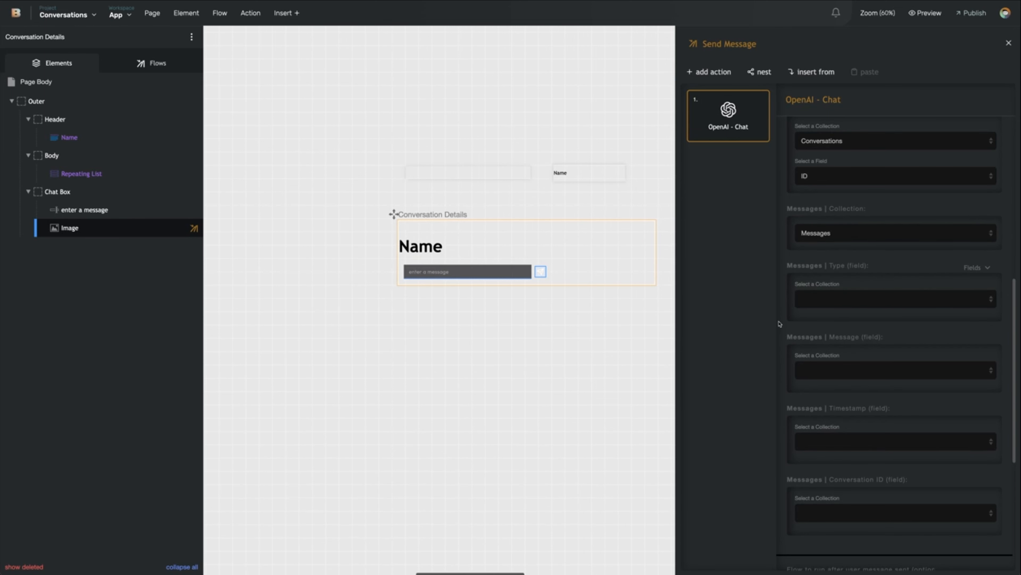
pyautogui.scroll(-1, 779, 324)
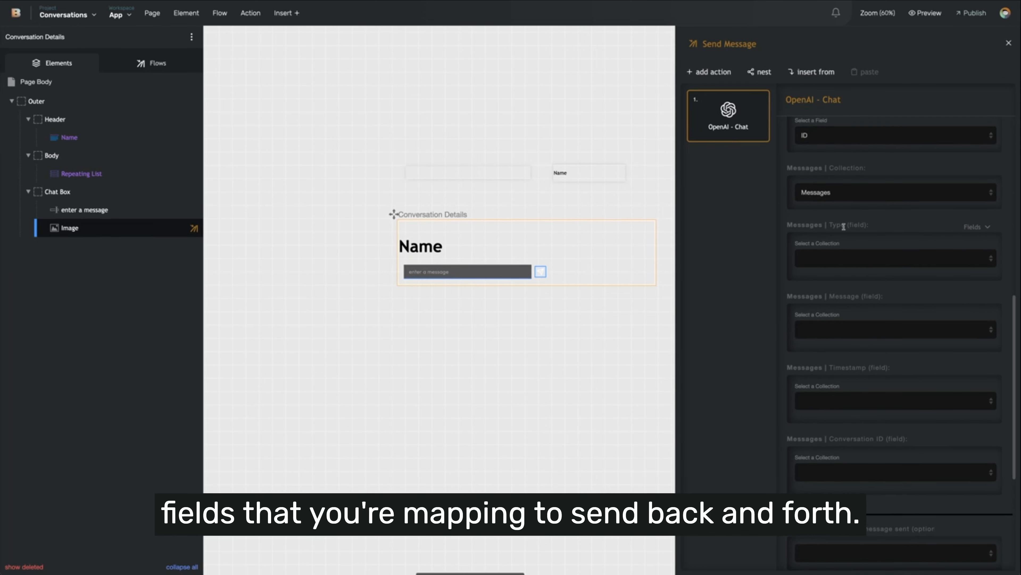
pyautogui.scroll(-1, 852, 239)
pyautogui.click(846, 236)
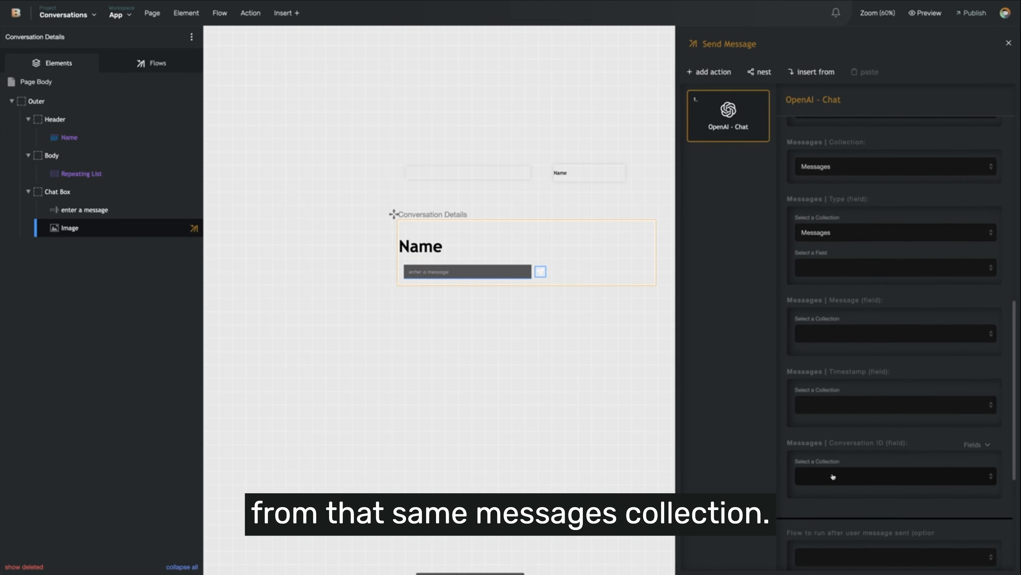
pyautogui.click(838, 341)
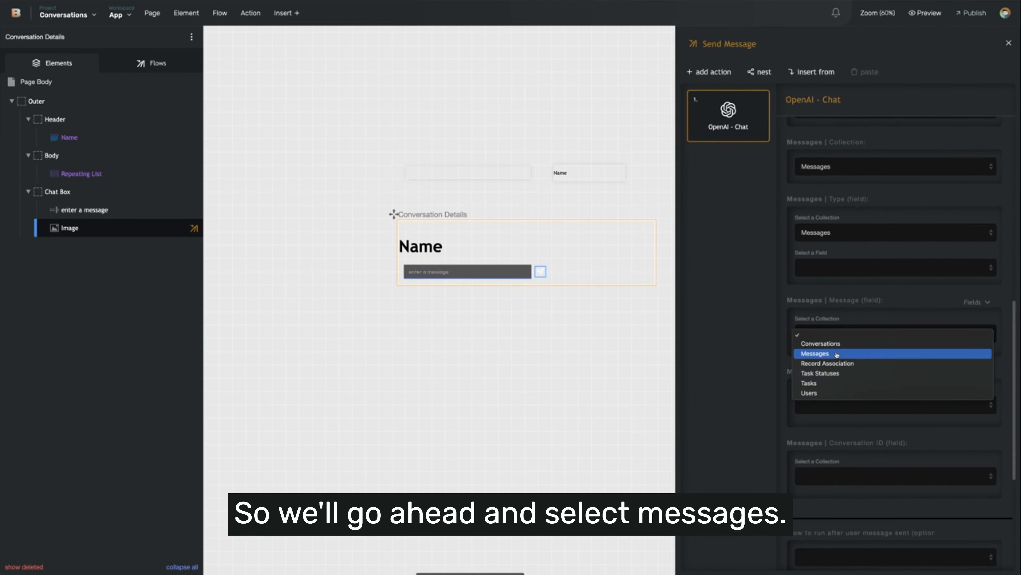
pyautogui.click(817, 353)
pyautogui.click(824, 435)
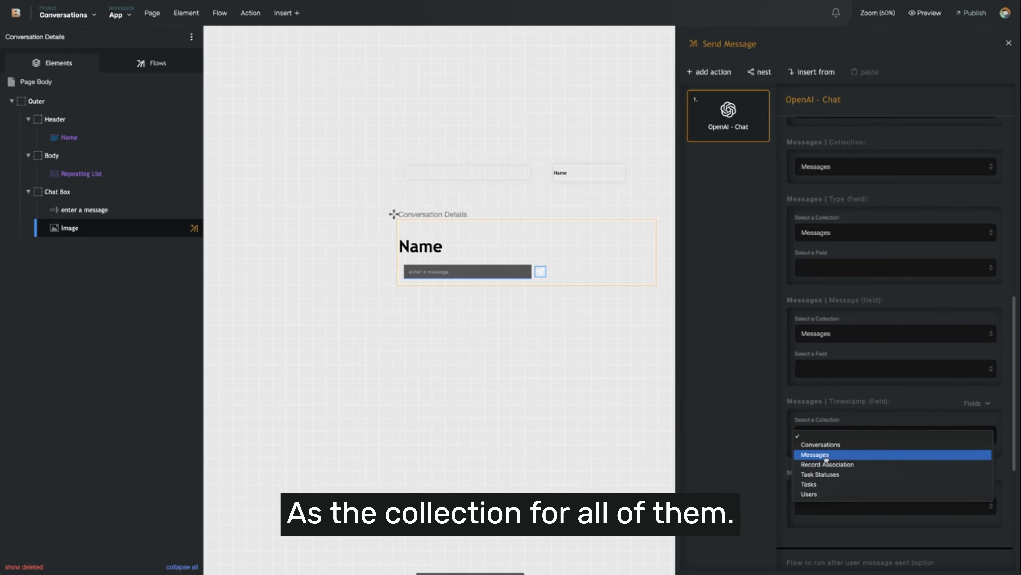
pyautogui.click(824, 456)
pyautogui.click(824, 534)
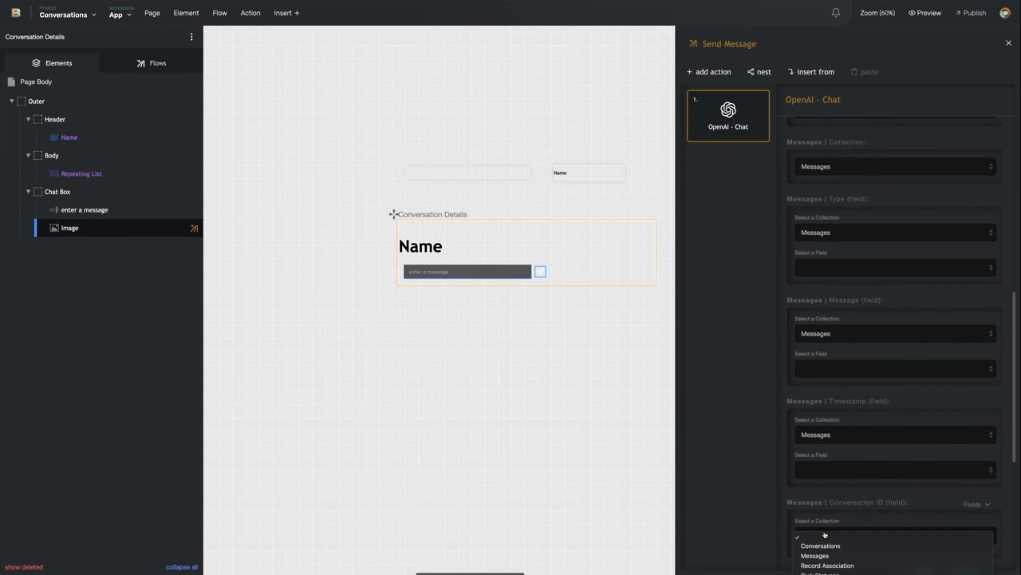
pyautogui.click(824, 555)
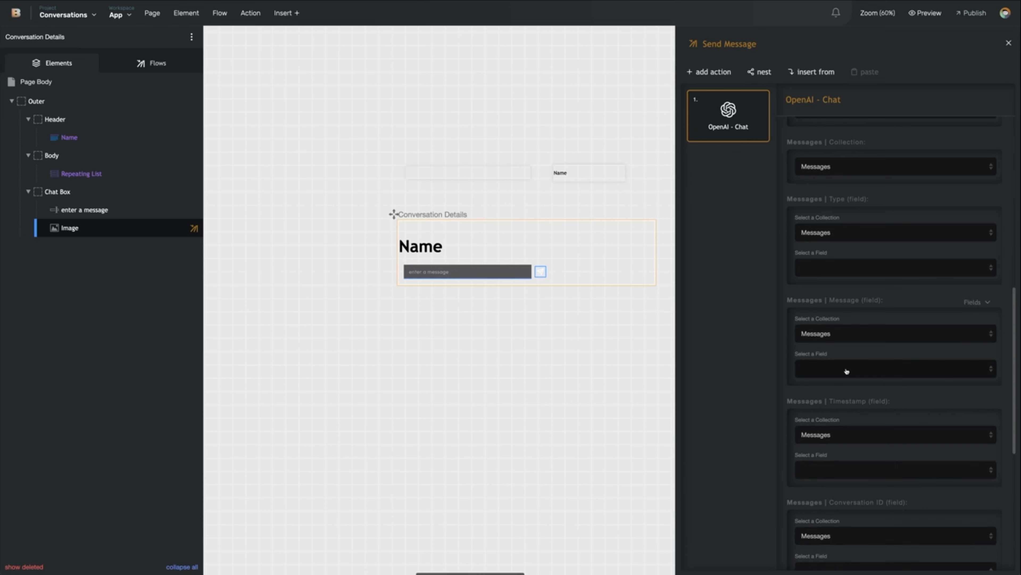
# Map the chat action's Type, Message, Timestamp and Conversation ID inputs to the same-named fields of the Messages collection
pyautogui.scroll(-2, 841, 265)
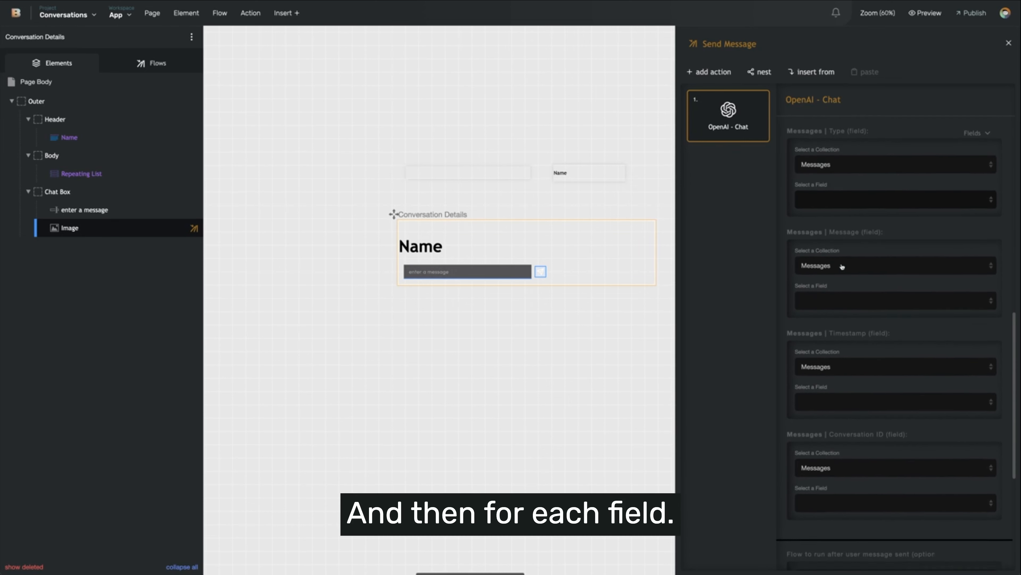
pyautogui.click(838, 194)
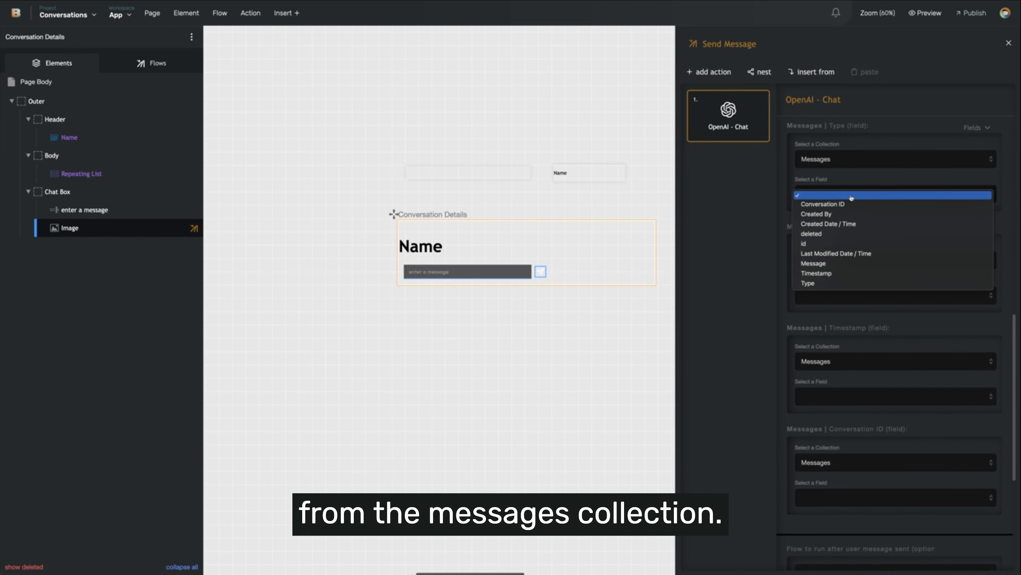
pyautogui.click(833, 284)
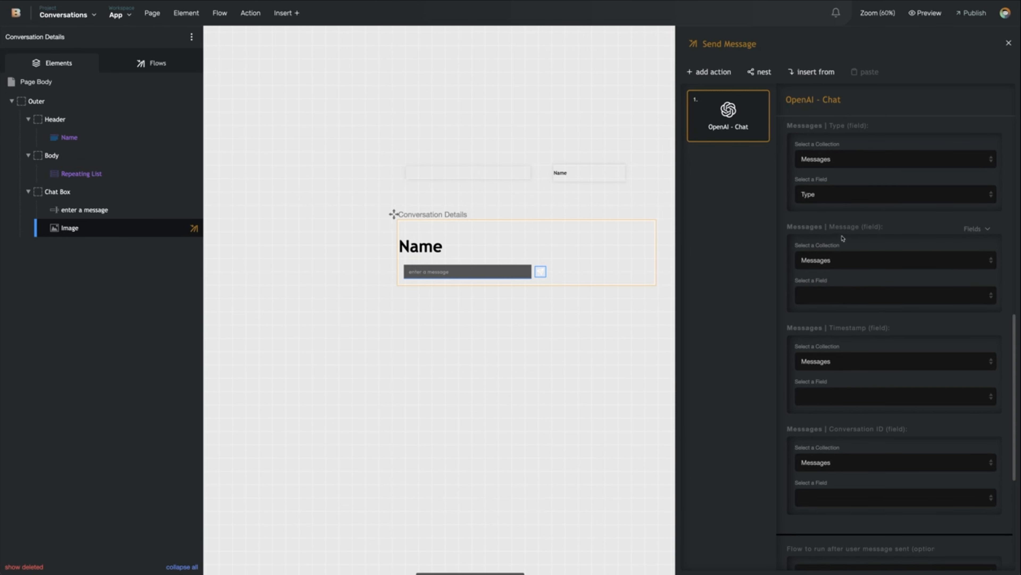
pyautogui.click(840, 297)
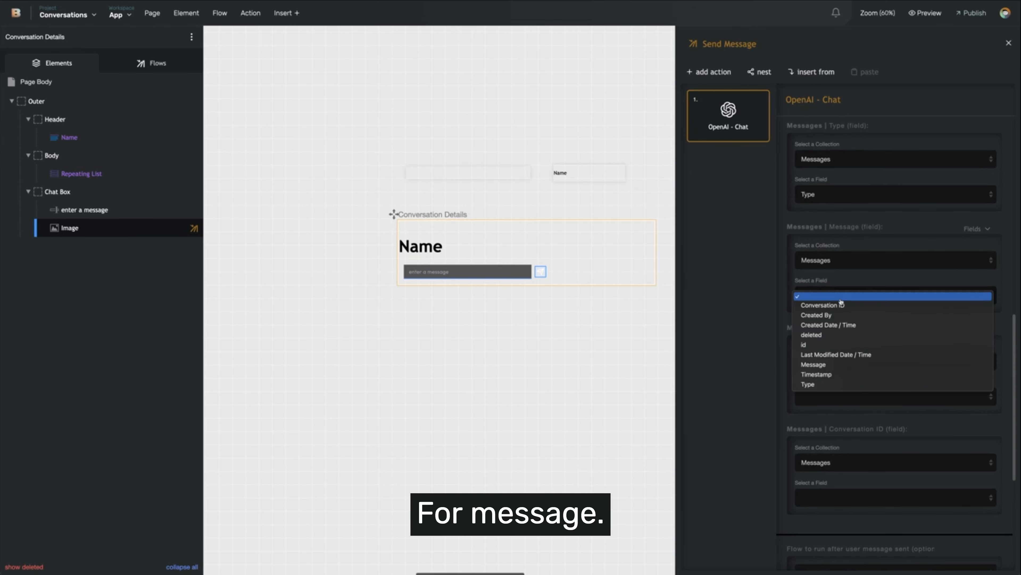
pyautogui.click(841, 365)
pyautogui.click(841, 398)
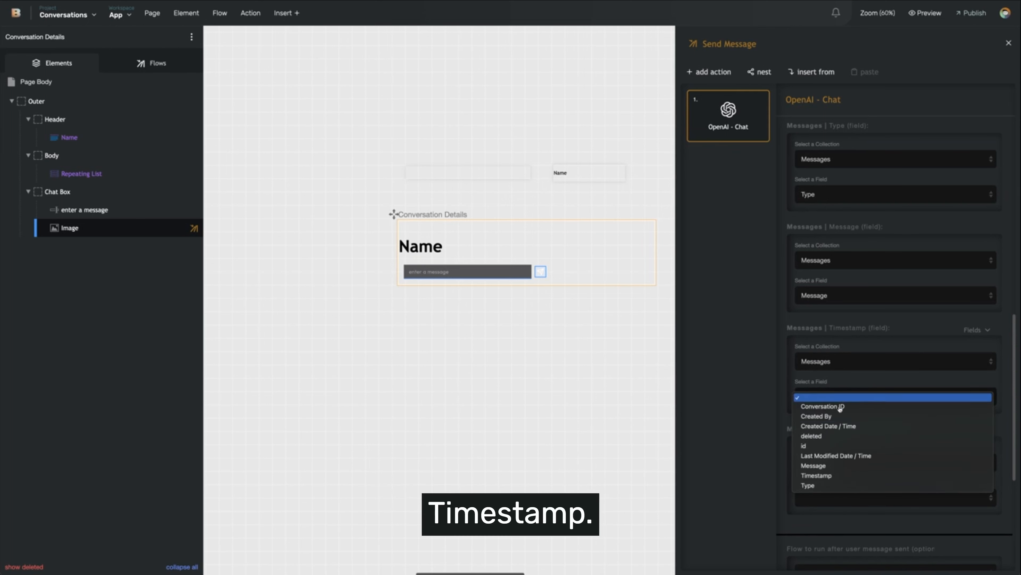
pyautogui.click(836, 475)
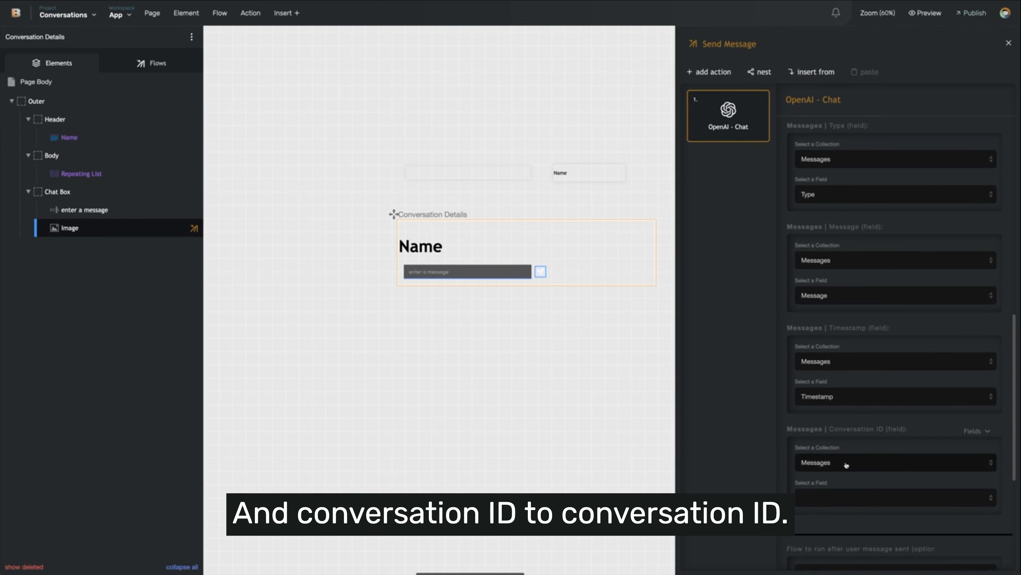
pyautogui.click(841, 497)
pyautogui.click(839, 506)
# Set Page Binding as the flow to run after the user message is sent and after a successful response
pyautogui.scroll(5, 784, 479)
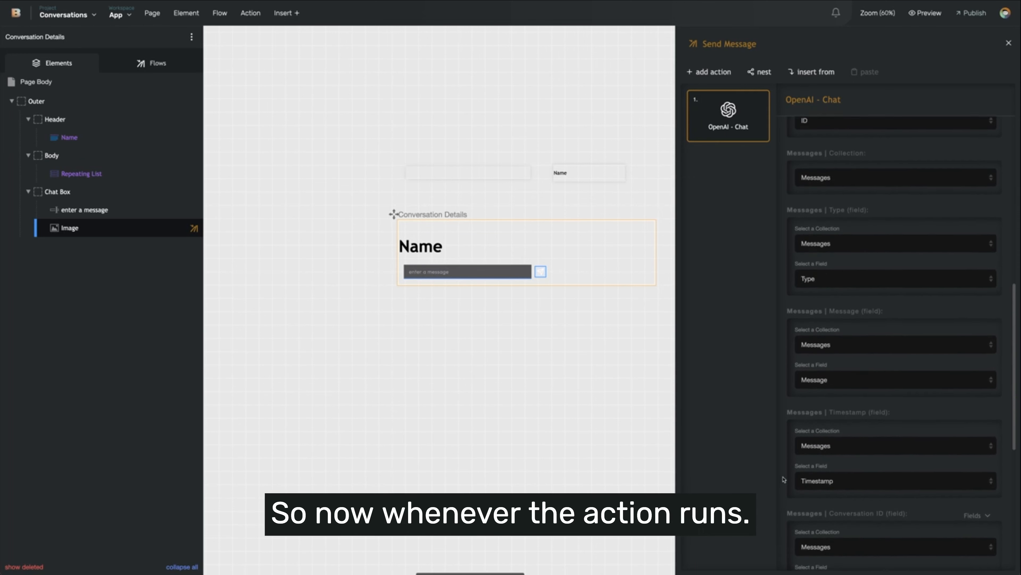
pyautogui.scroll(4, 784, 479)
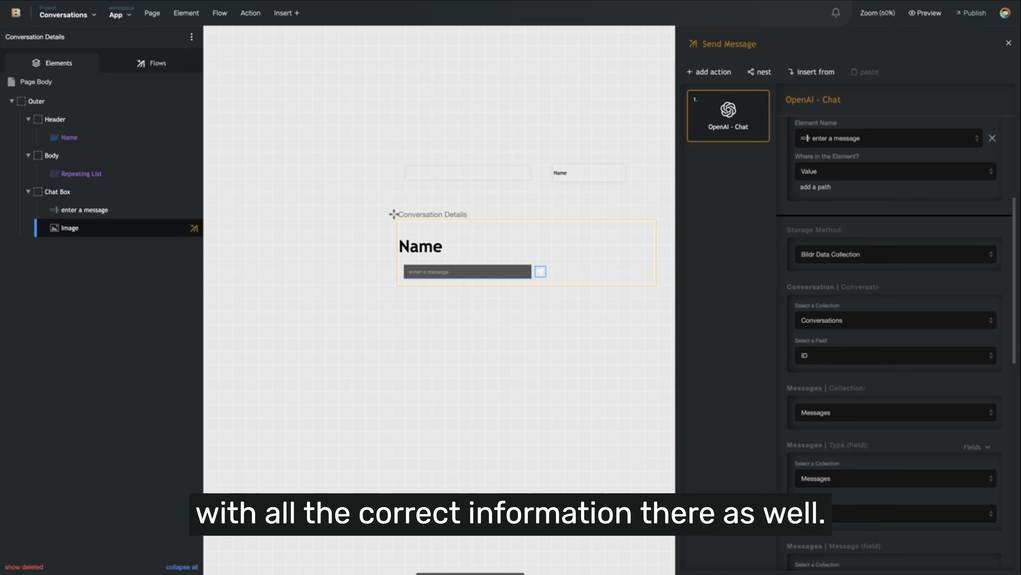
pyautogui.scroll(-10, 783, 354)
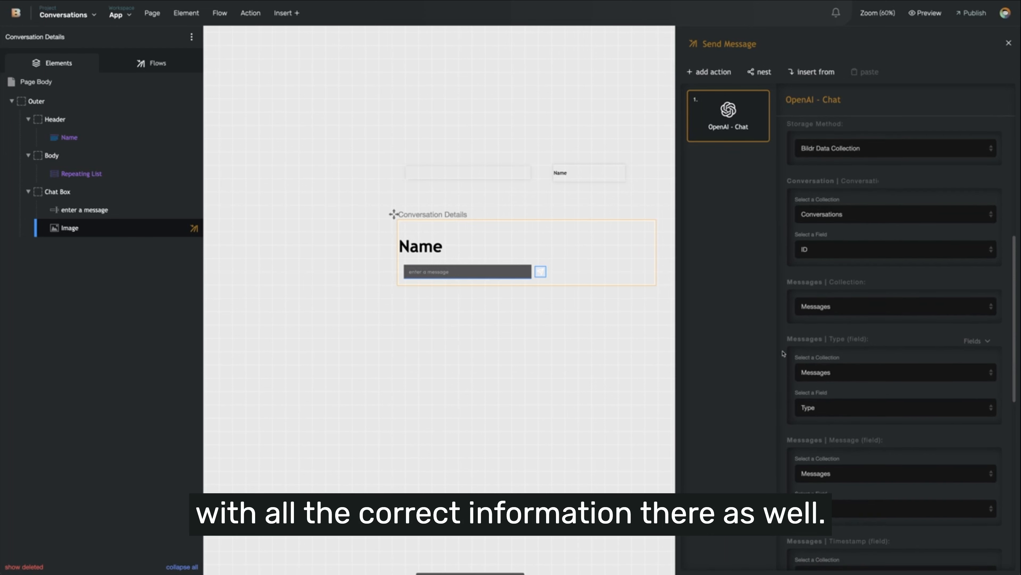
pyautogui.scroll(-5, 783, 353)
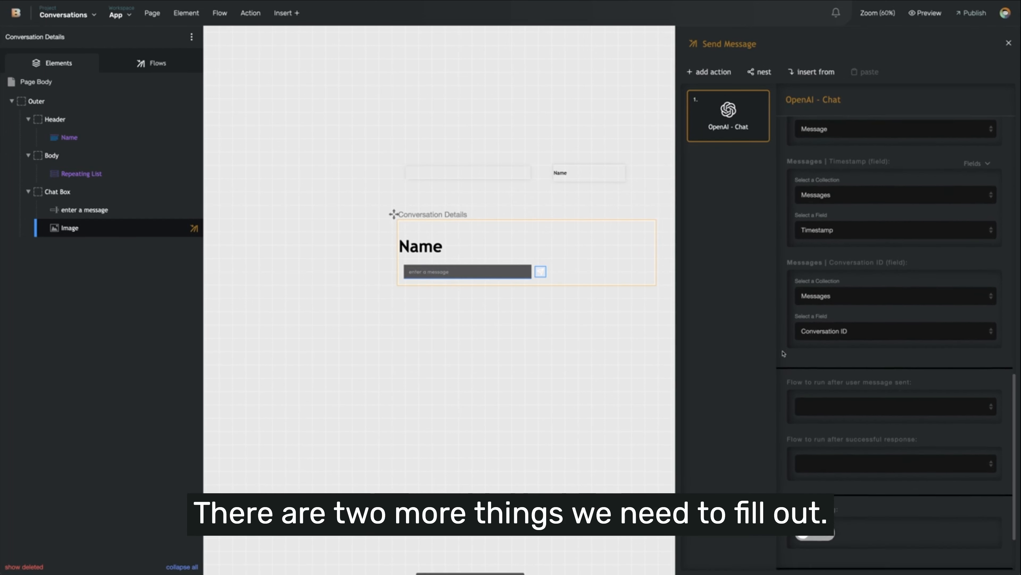
pyautogui.scroll(-1, 783, 354)
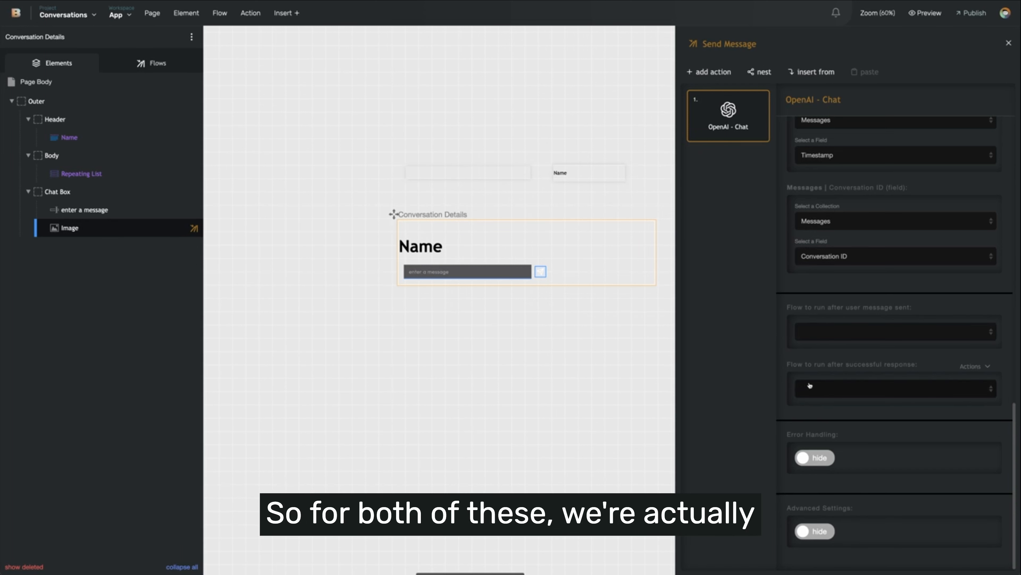
pyautogui.click(822, 332)
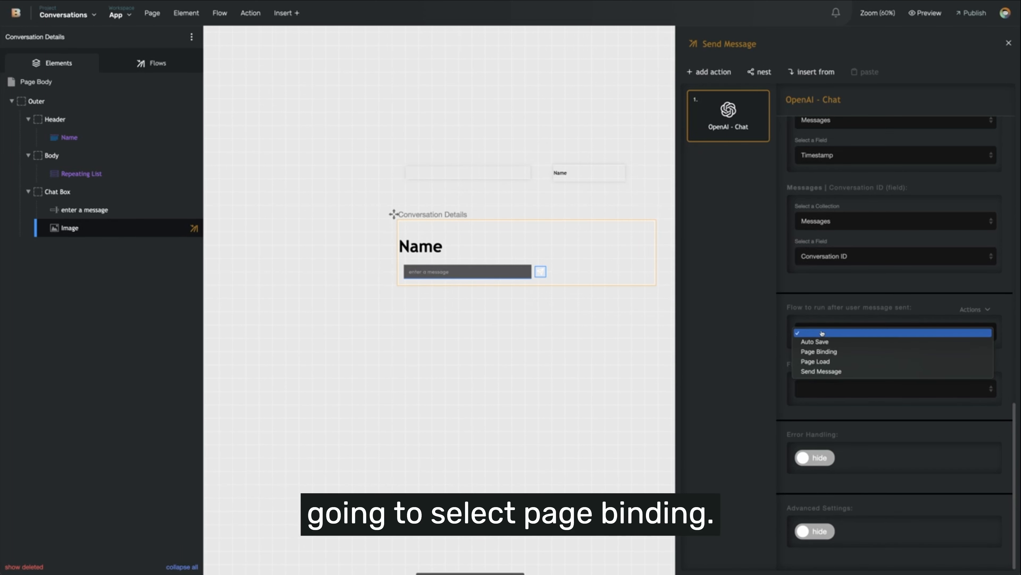
pyautogui.click(829, 352)
pyautogui.click(809, 390)
pyautogui.click(803, 409)
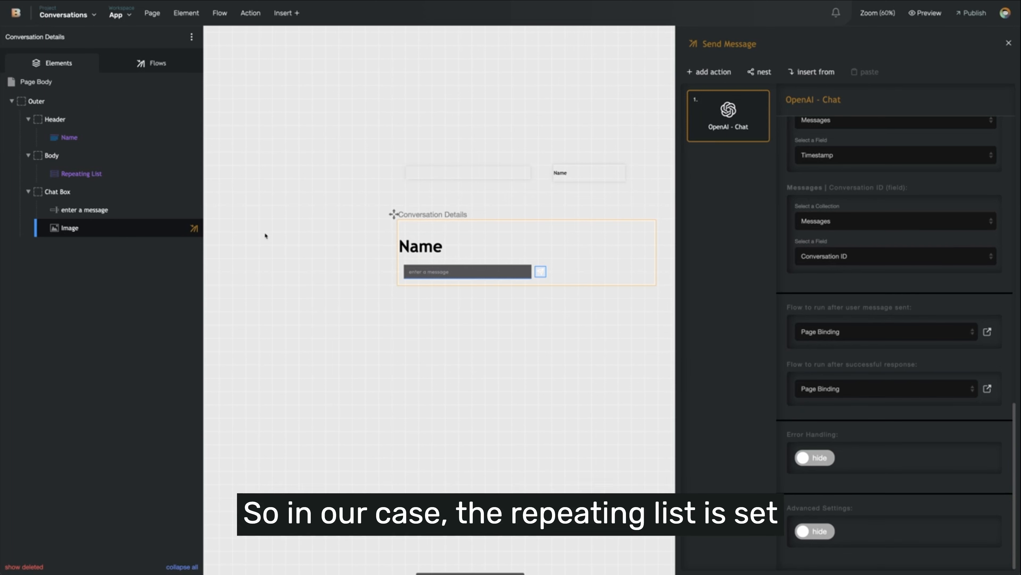
pyautogui.moveTo(157, 176)
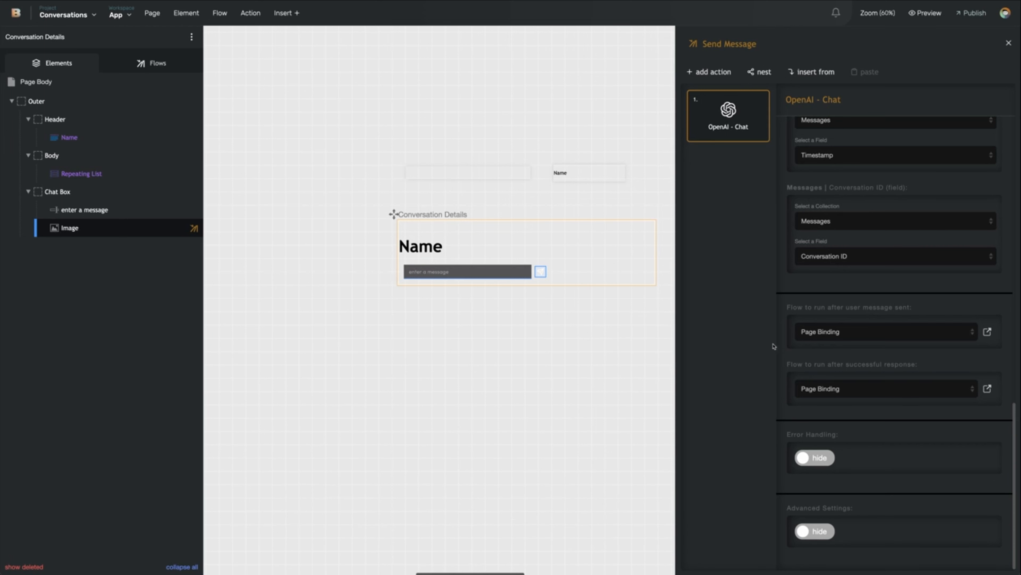
pyautogui.scroll(-1, 780, 348)
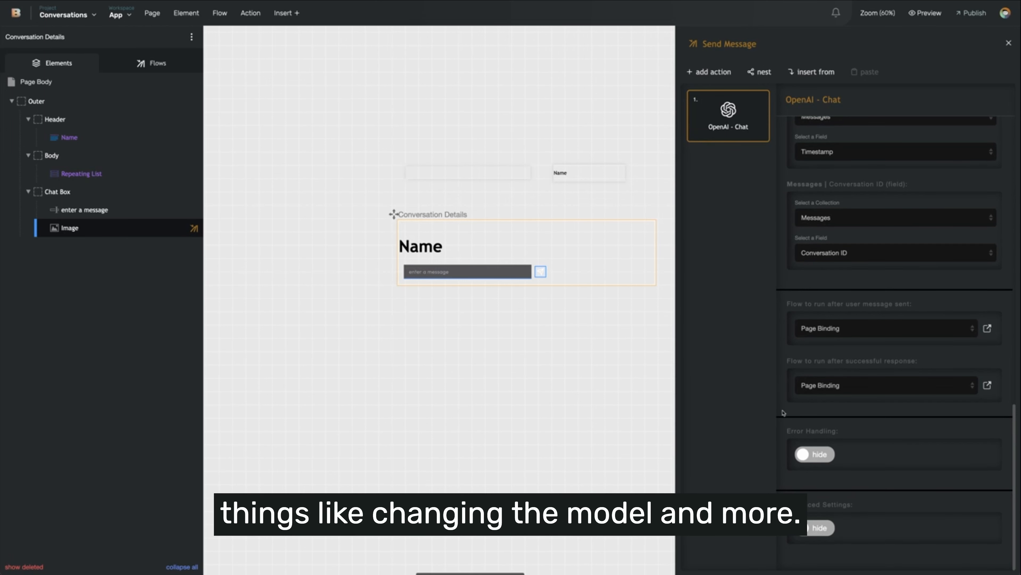
pyautogui.scroll(10, 781, 412)
pyautogui.scroll(4, 782, 412)
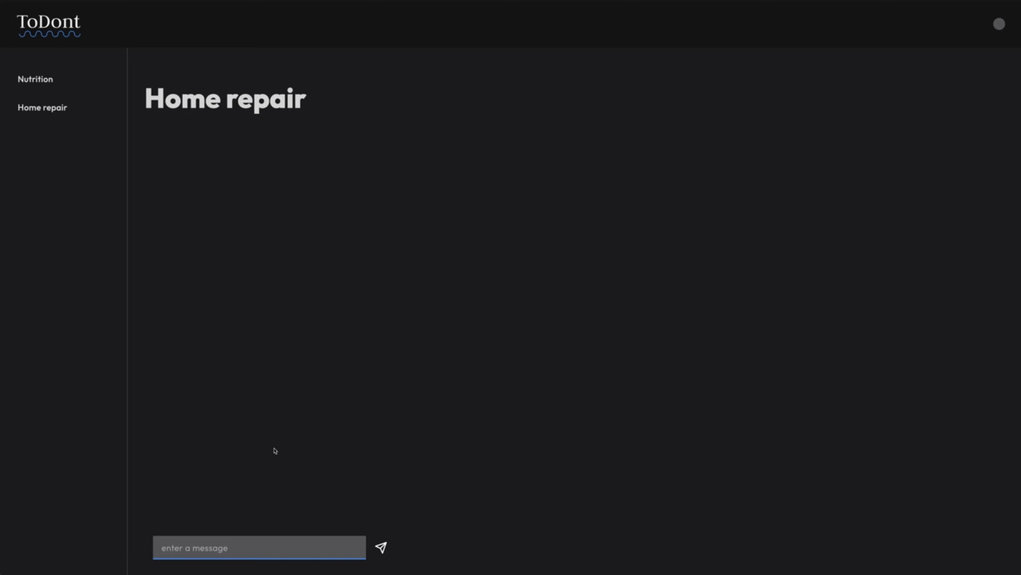
# Send the message "Hey there, how can I fix a clogged sink?" in the live app's Home repair conversation
pyautogui.click(245, 548)
pyautogui.write('Hey there, how can I fix a clogged sink?')
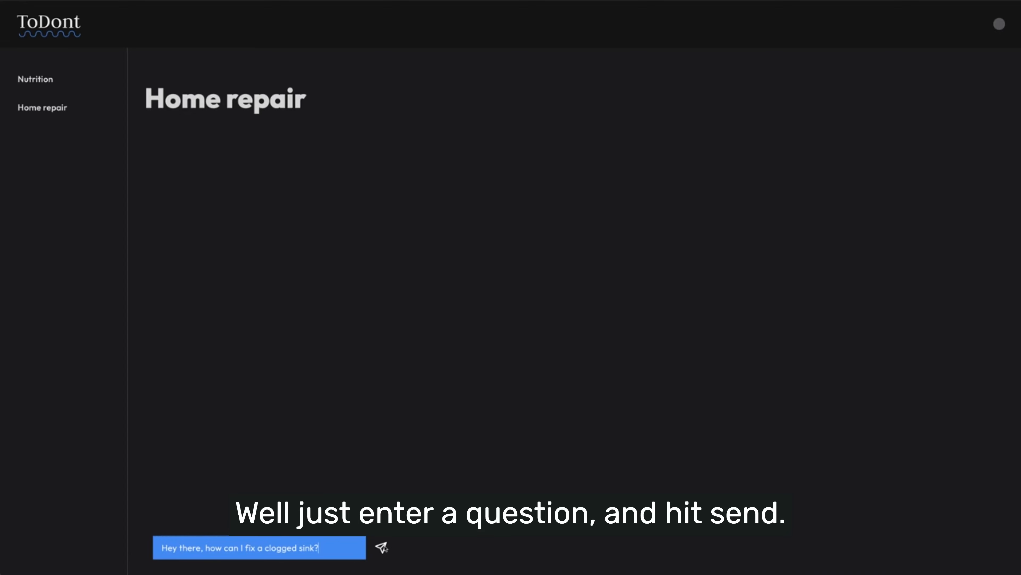
pyautogui.click(384, 545)
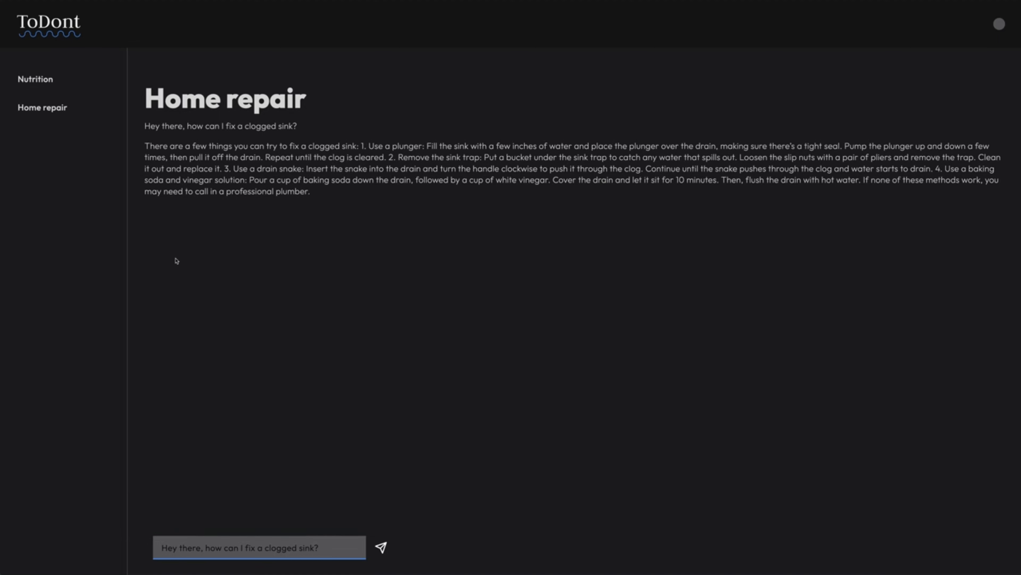
# Switch to the Nutrition conversation
pyautogui.click(64, 85)
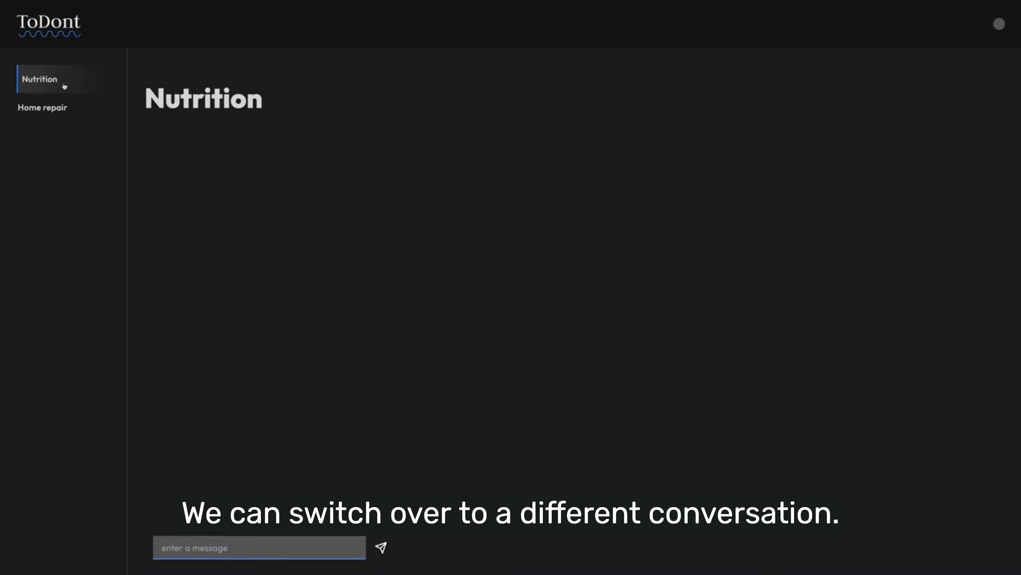